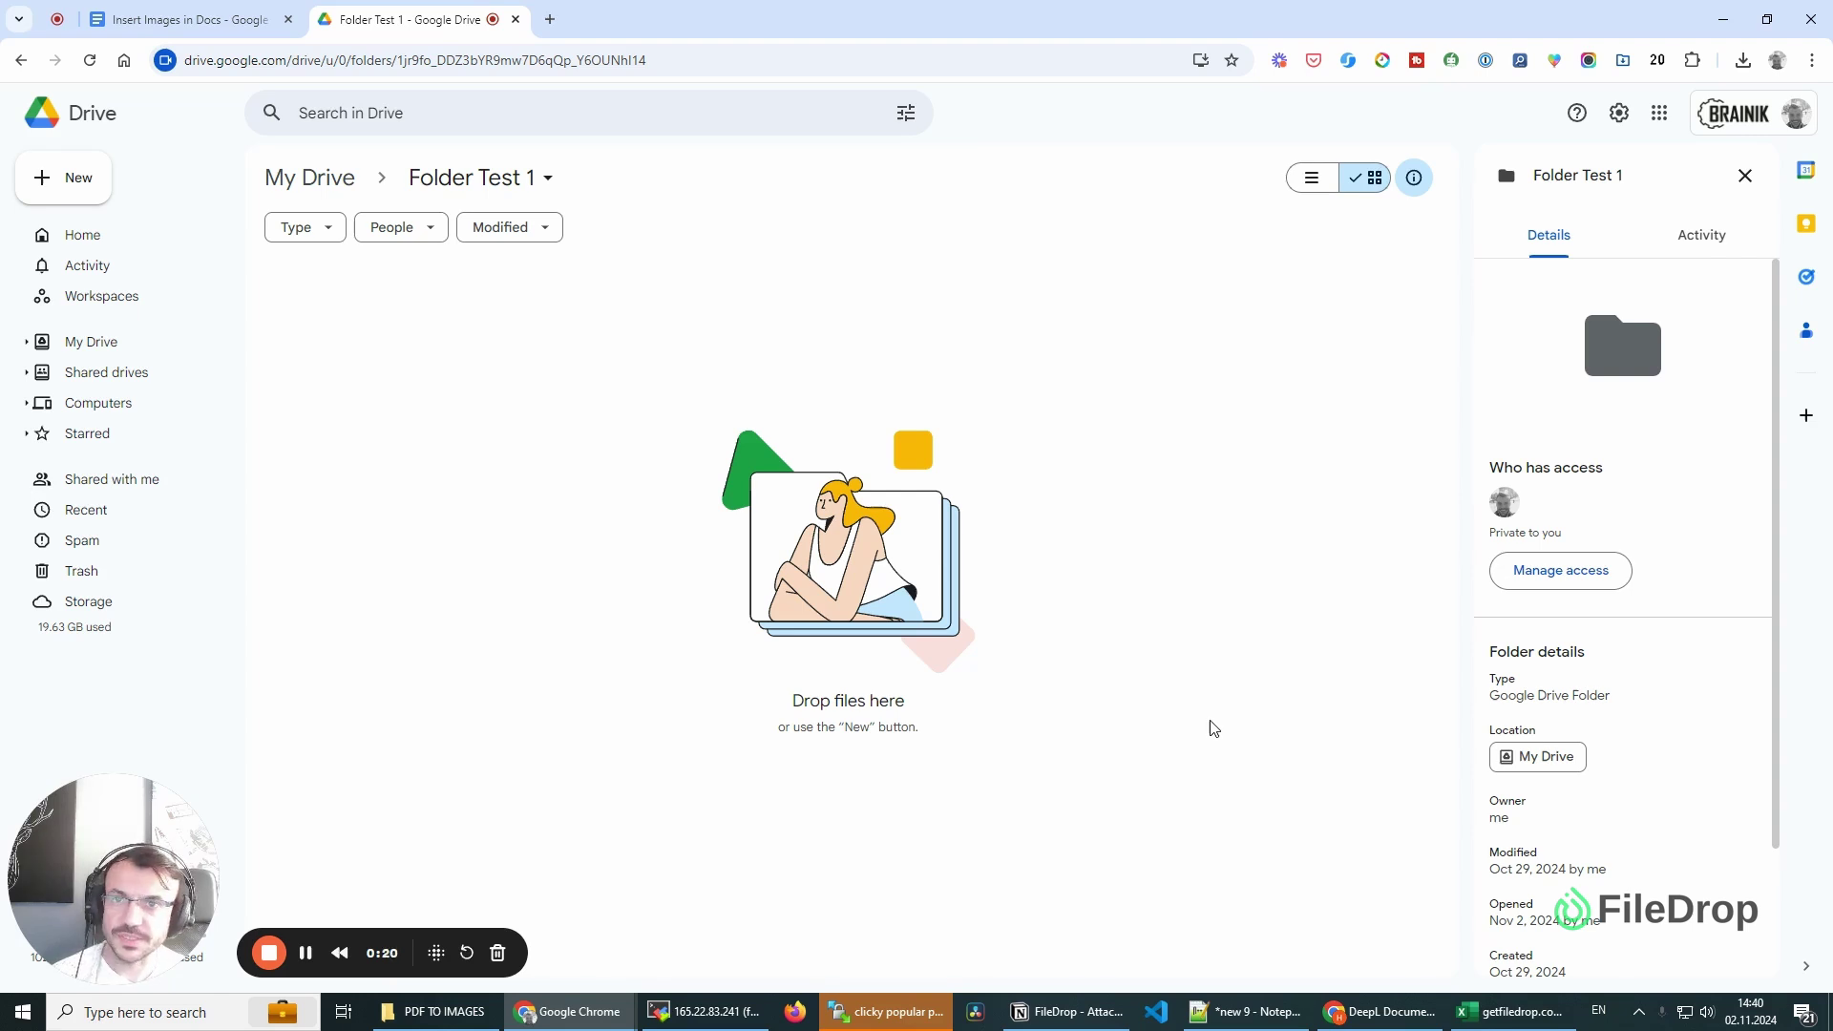
Step: Upload SampleContract-Shuttle.pdf from the recent downloads into Folder Test 1
left_click(1744, 63)
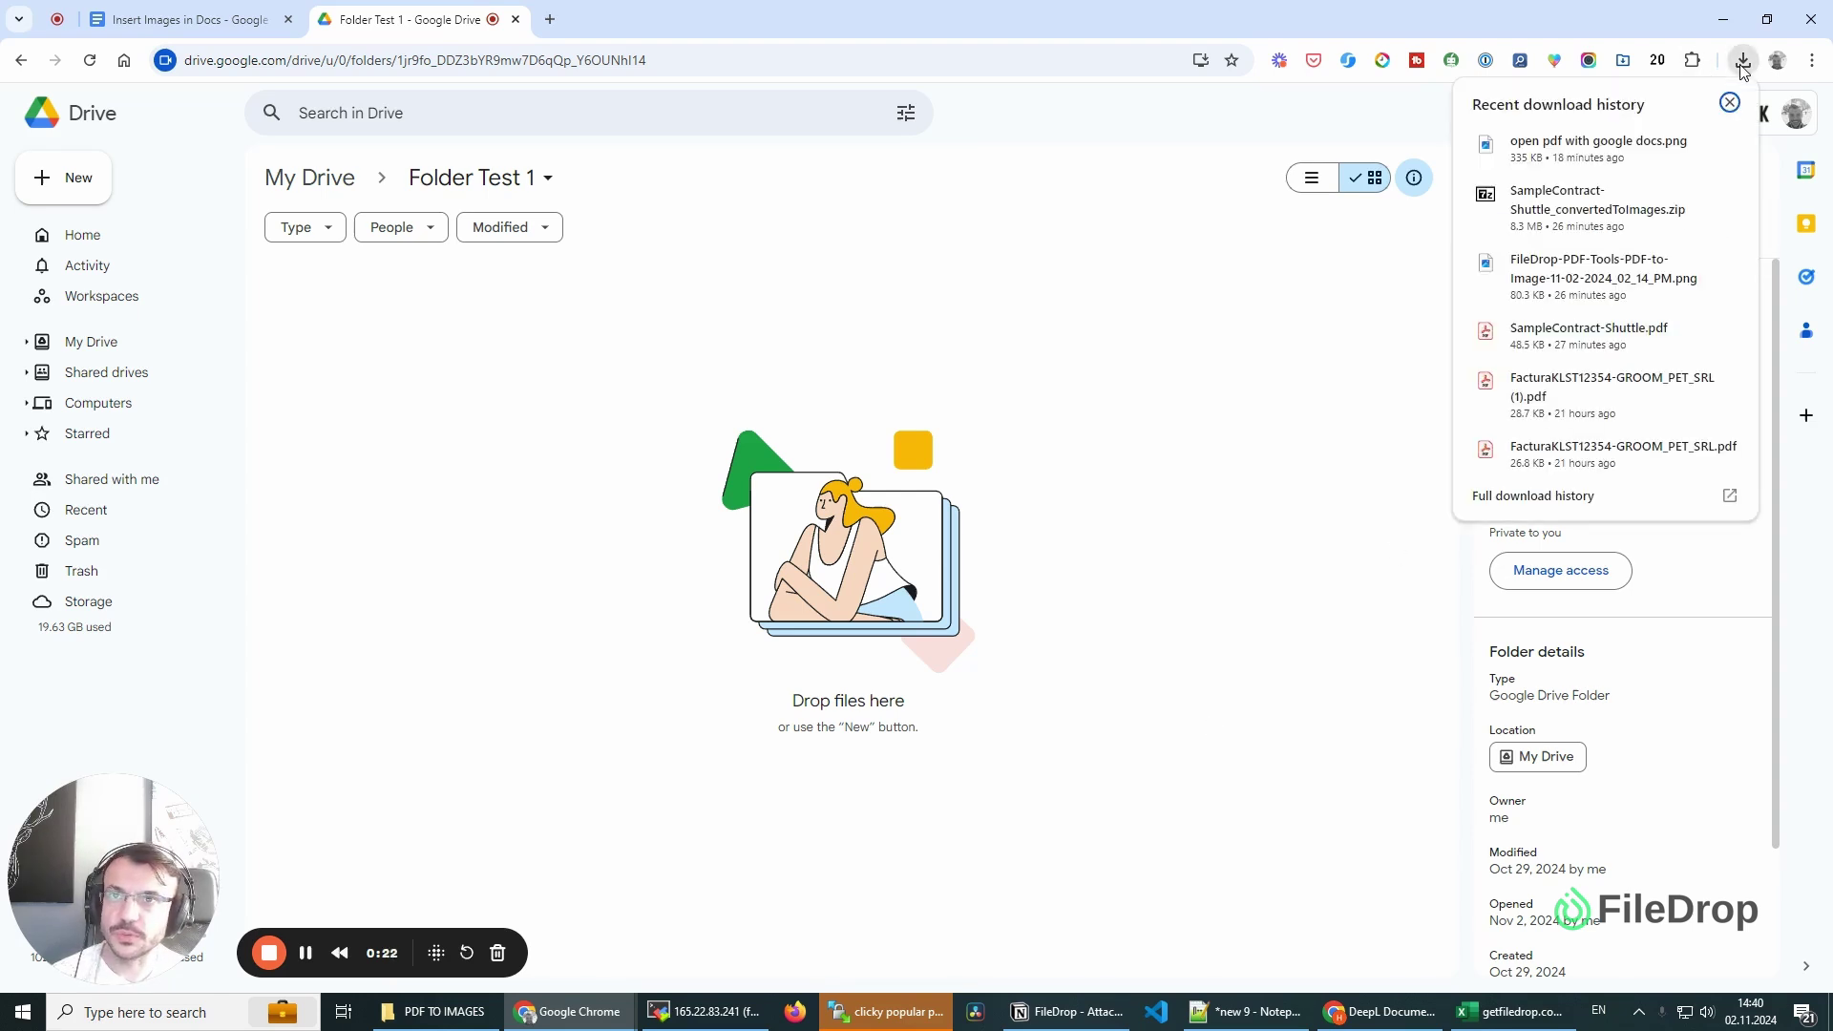
left_click_drag(1589, 332, 754, 519)
left_click(612, 429)
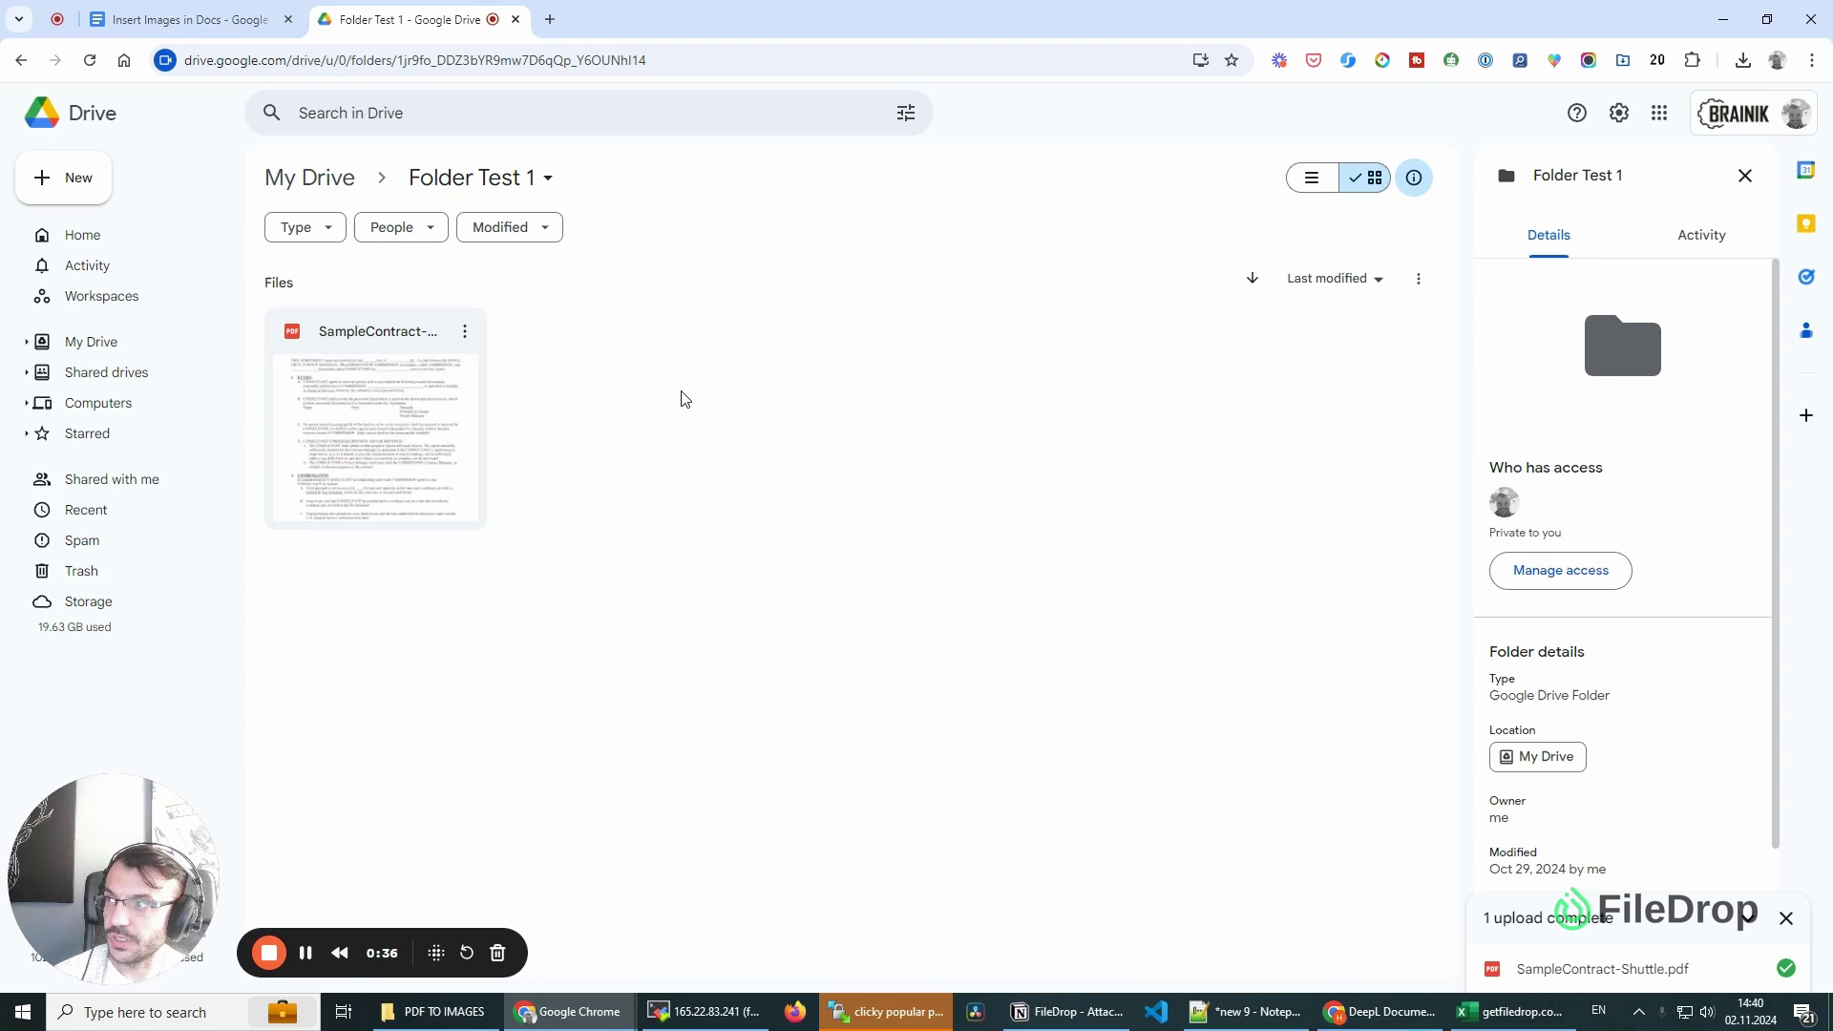
Step: Open the uploaded contract PDF with Google Docs
left_click(396, 399)
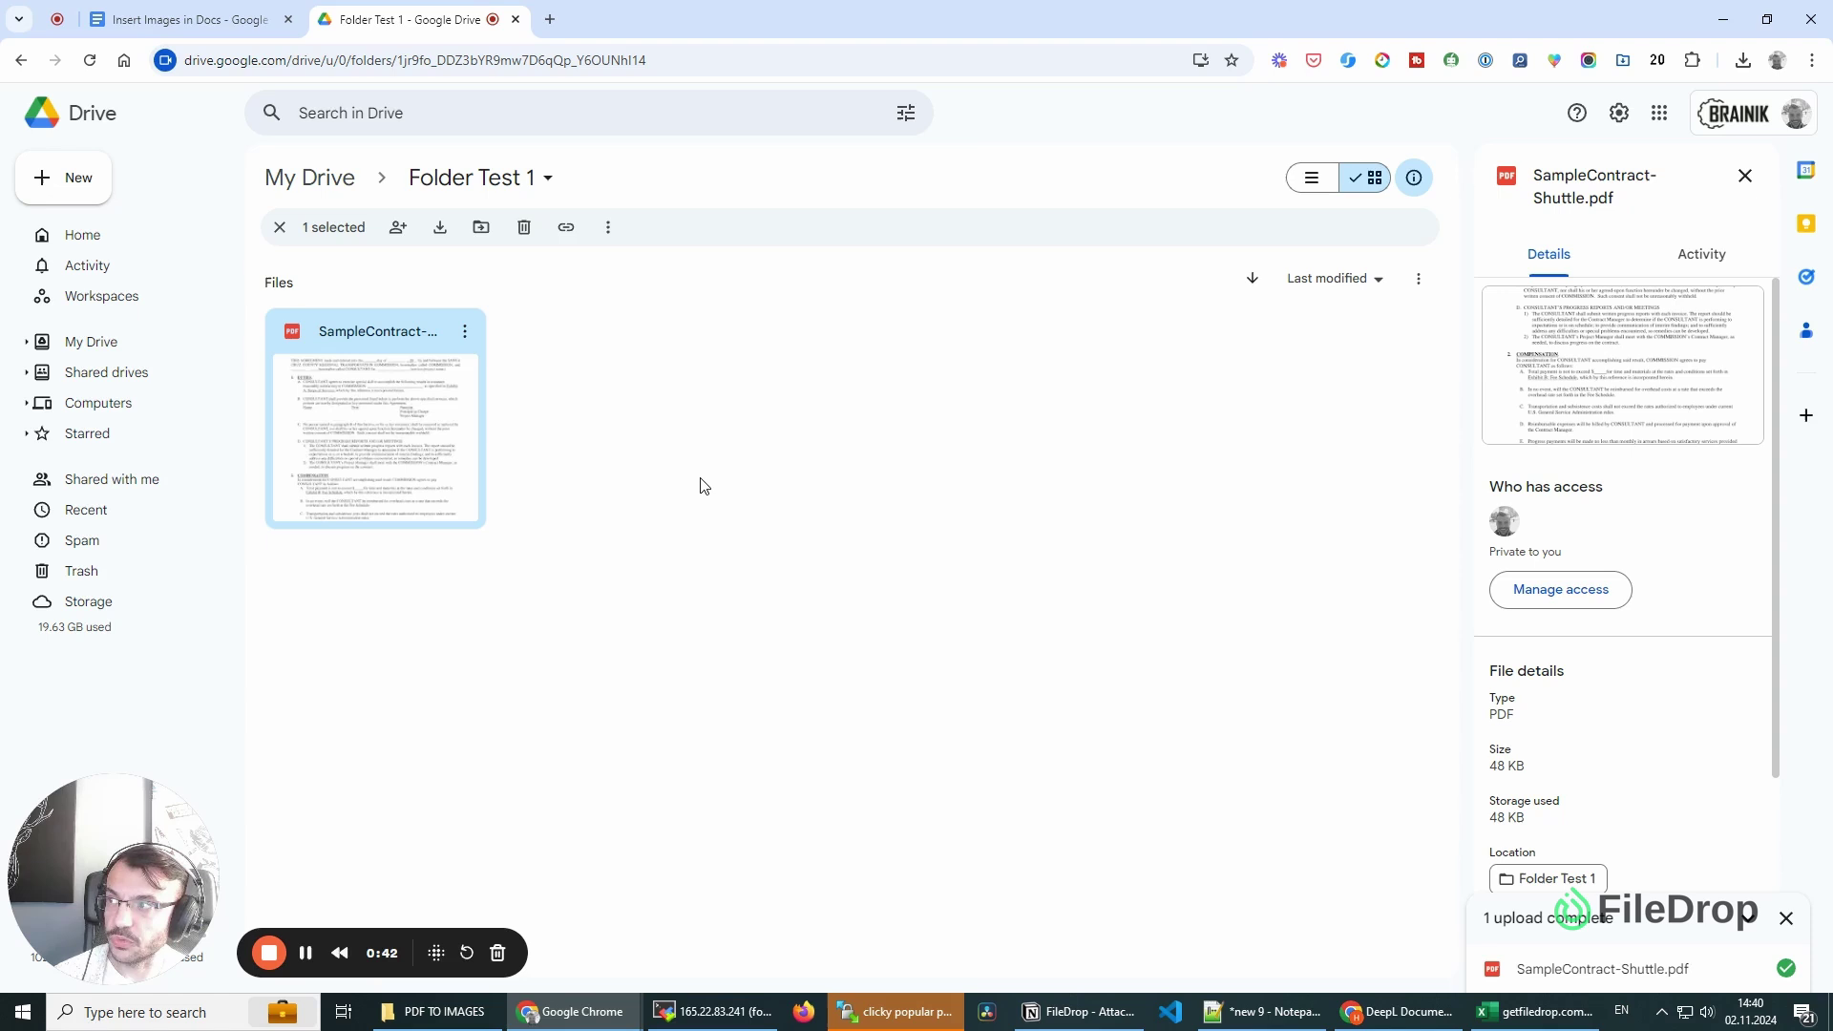
right_click(425, 438)
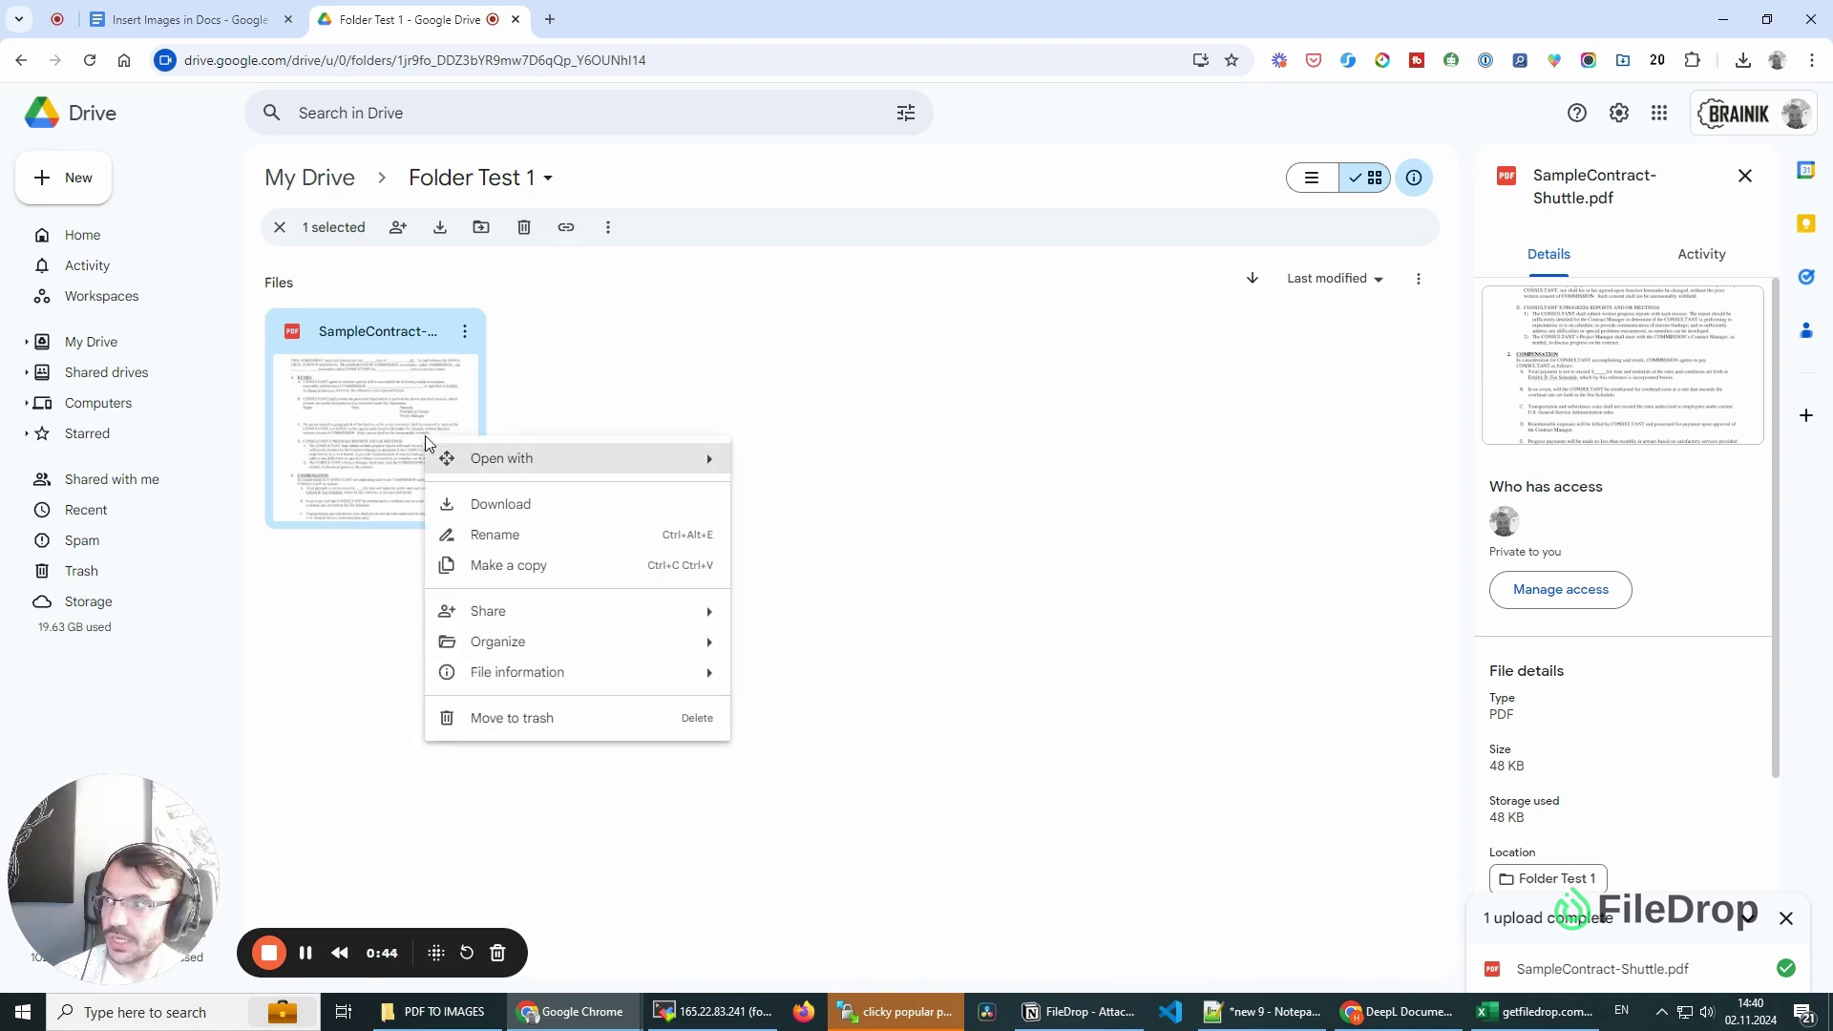
mouse_move(564, 461)
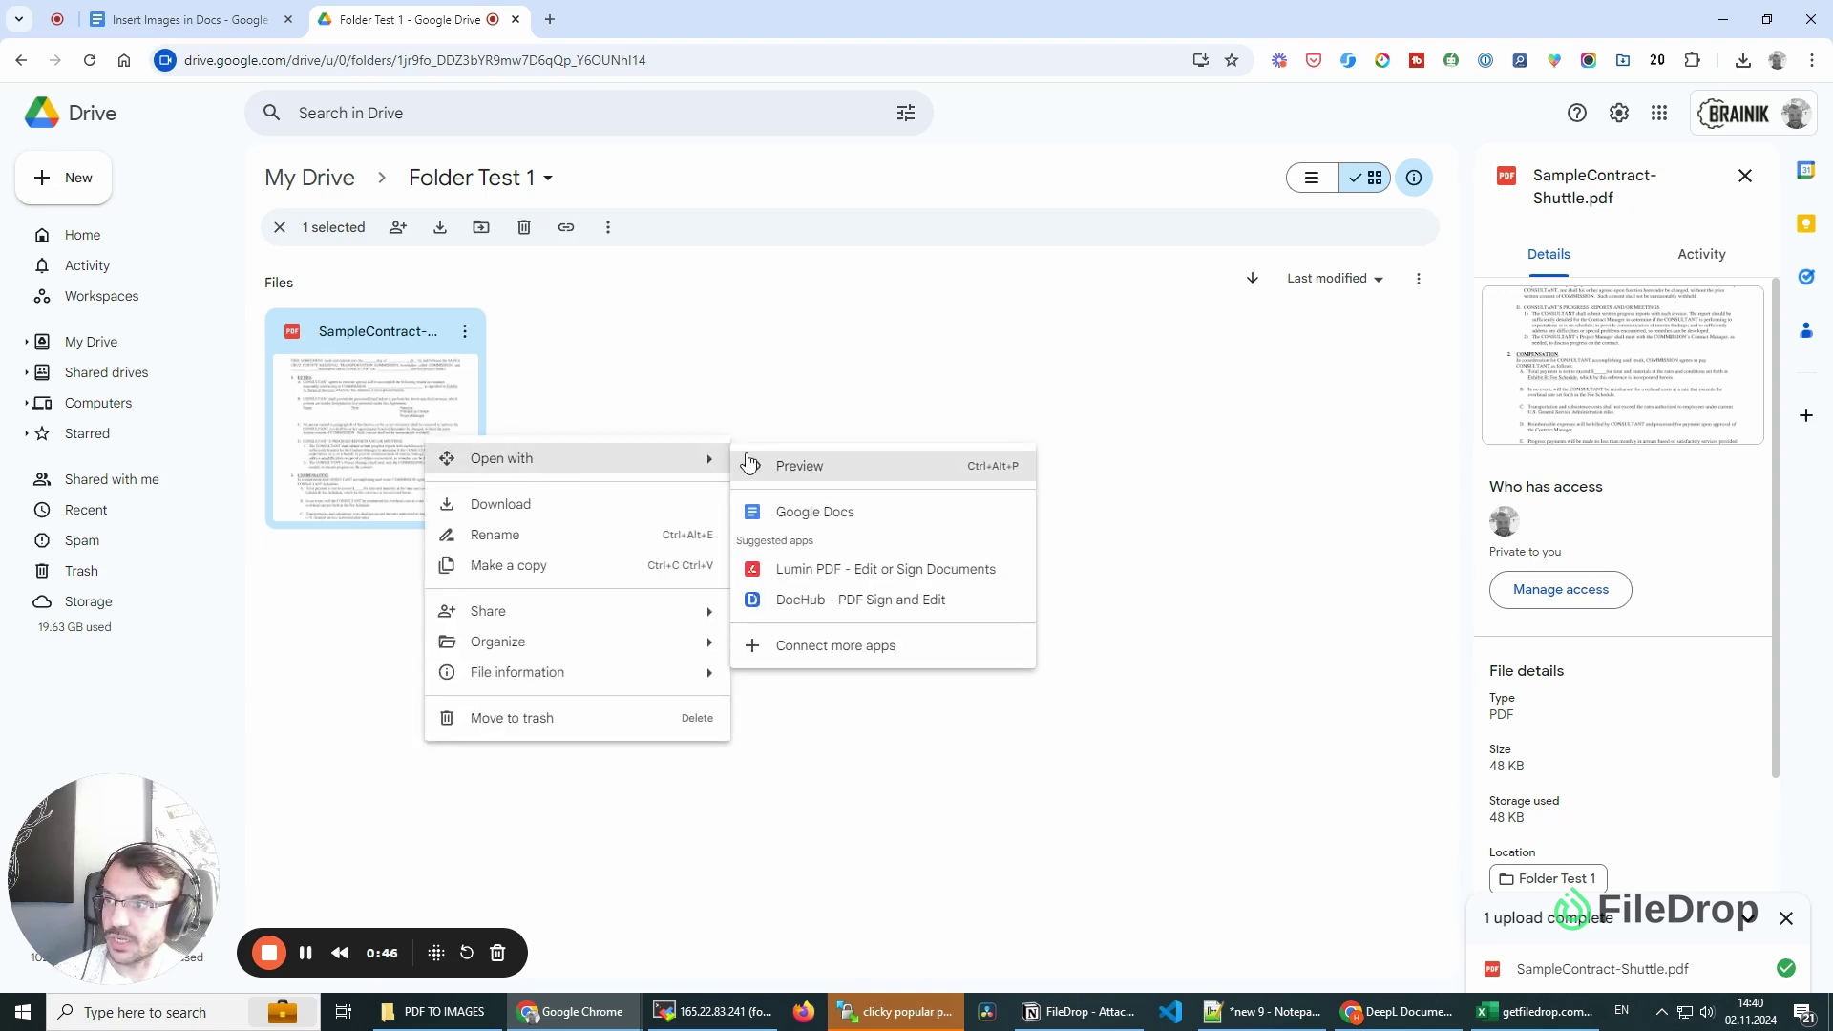
left_click(824, 516)
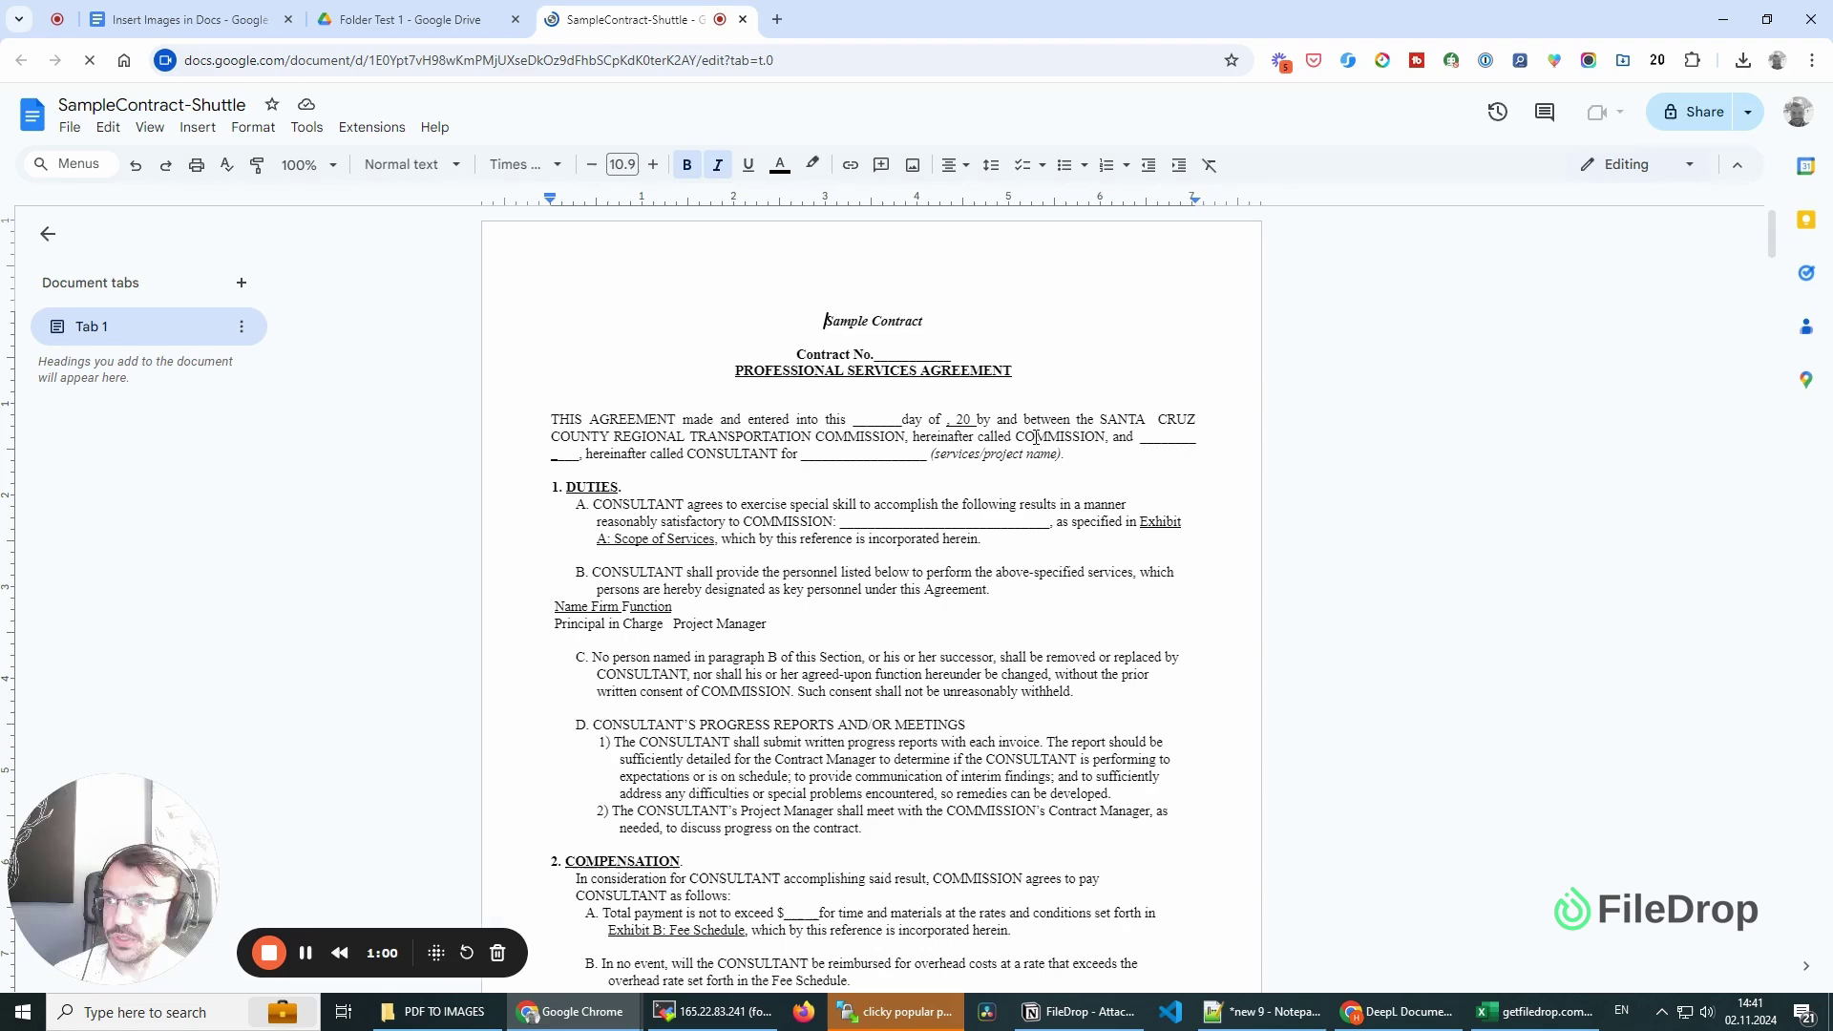
Step: Scroll through the 11-page converted contract down to the signature and distribution section
scroll(1036, 412, "down", 7)
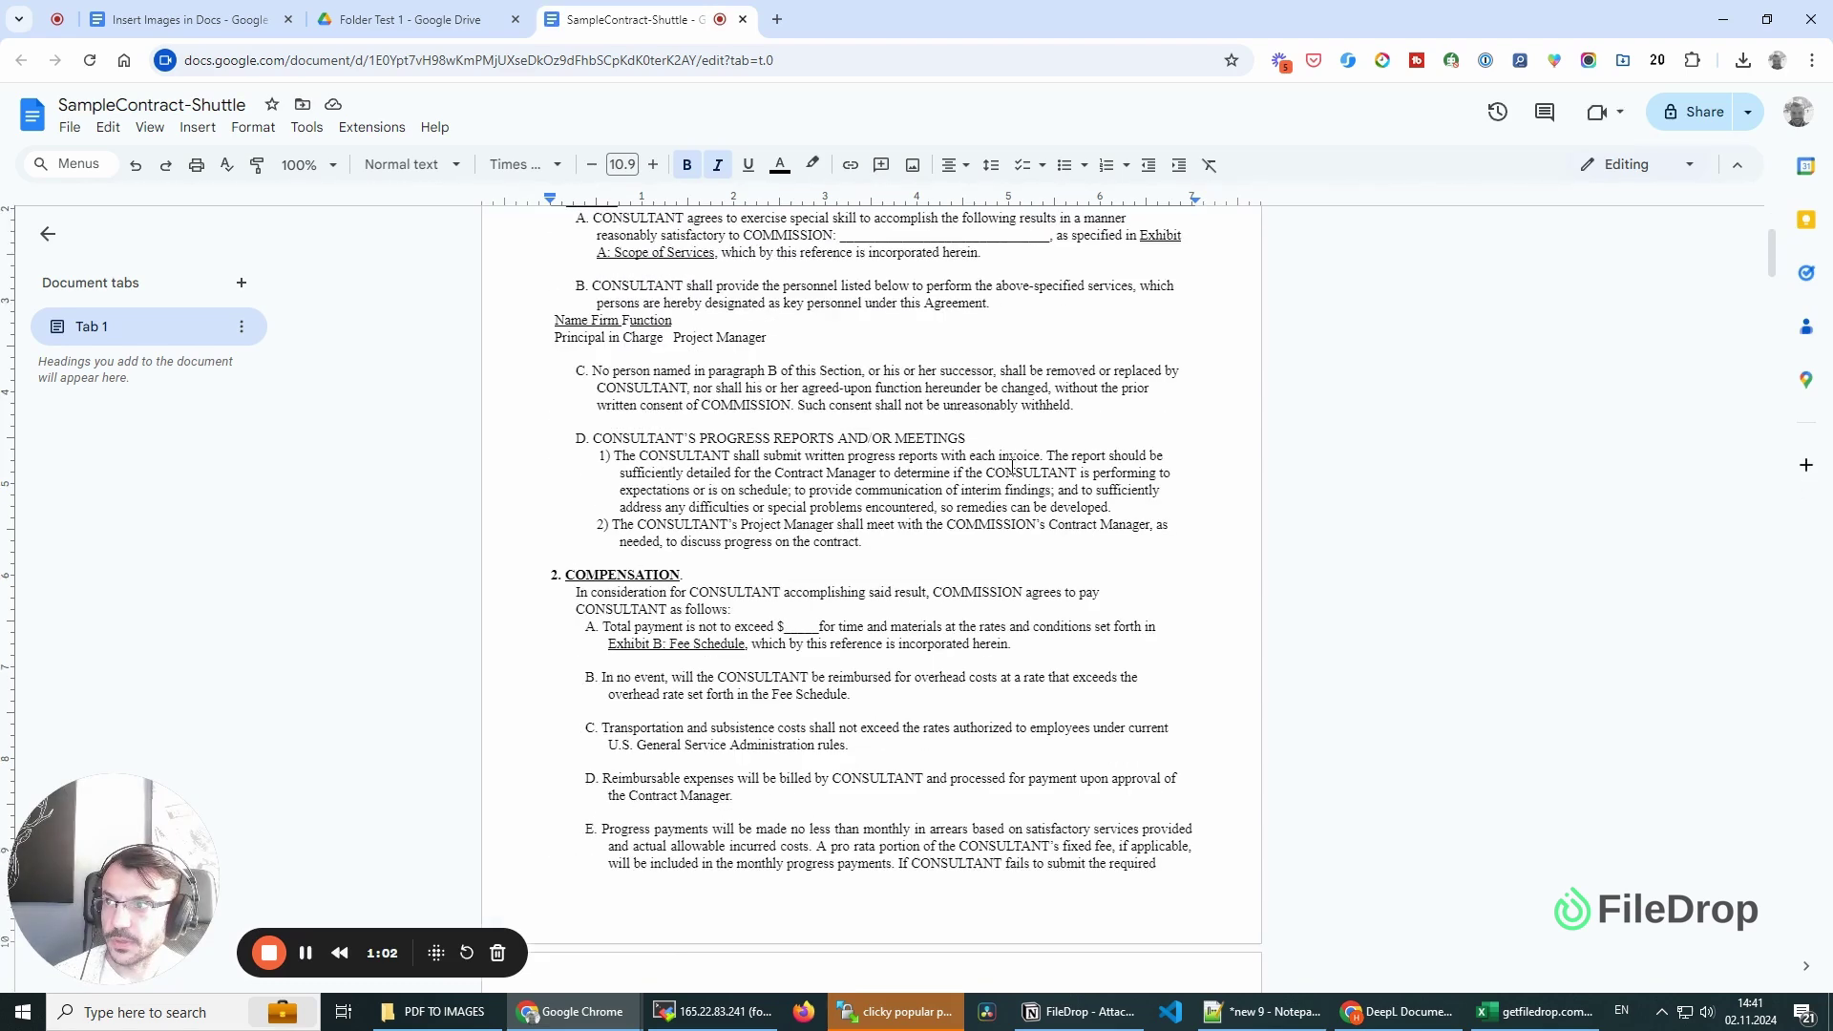
scroll(1012, 466, "down", 20)
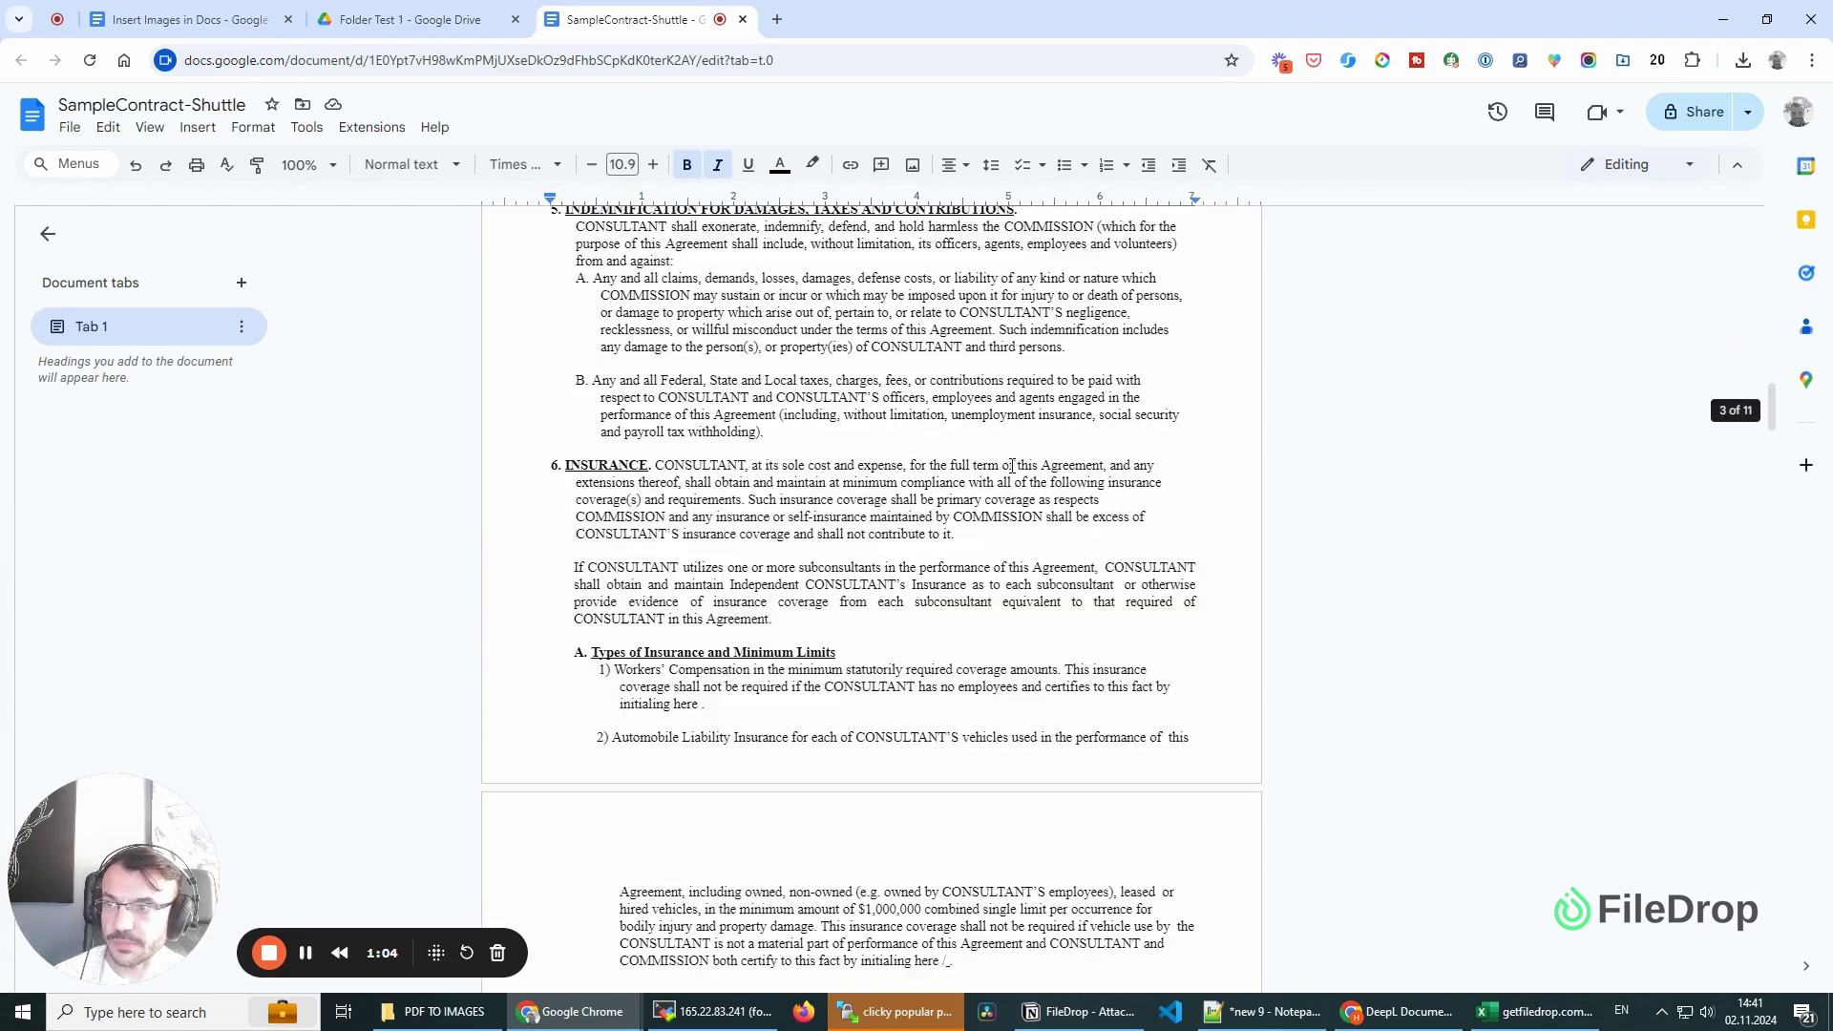
scroll(1012, 466, "down", 20)
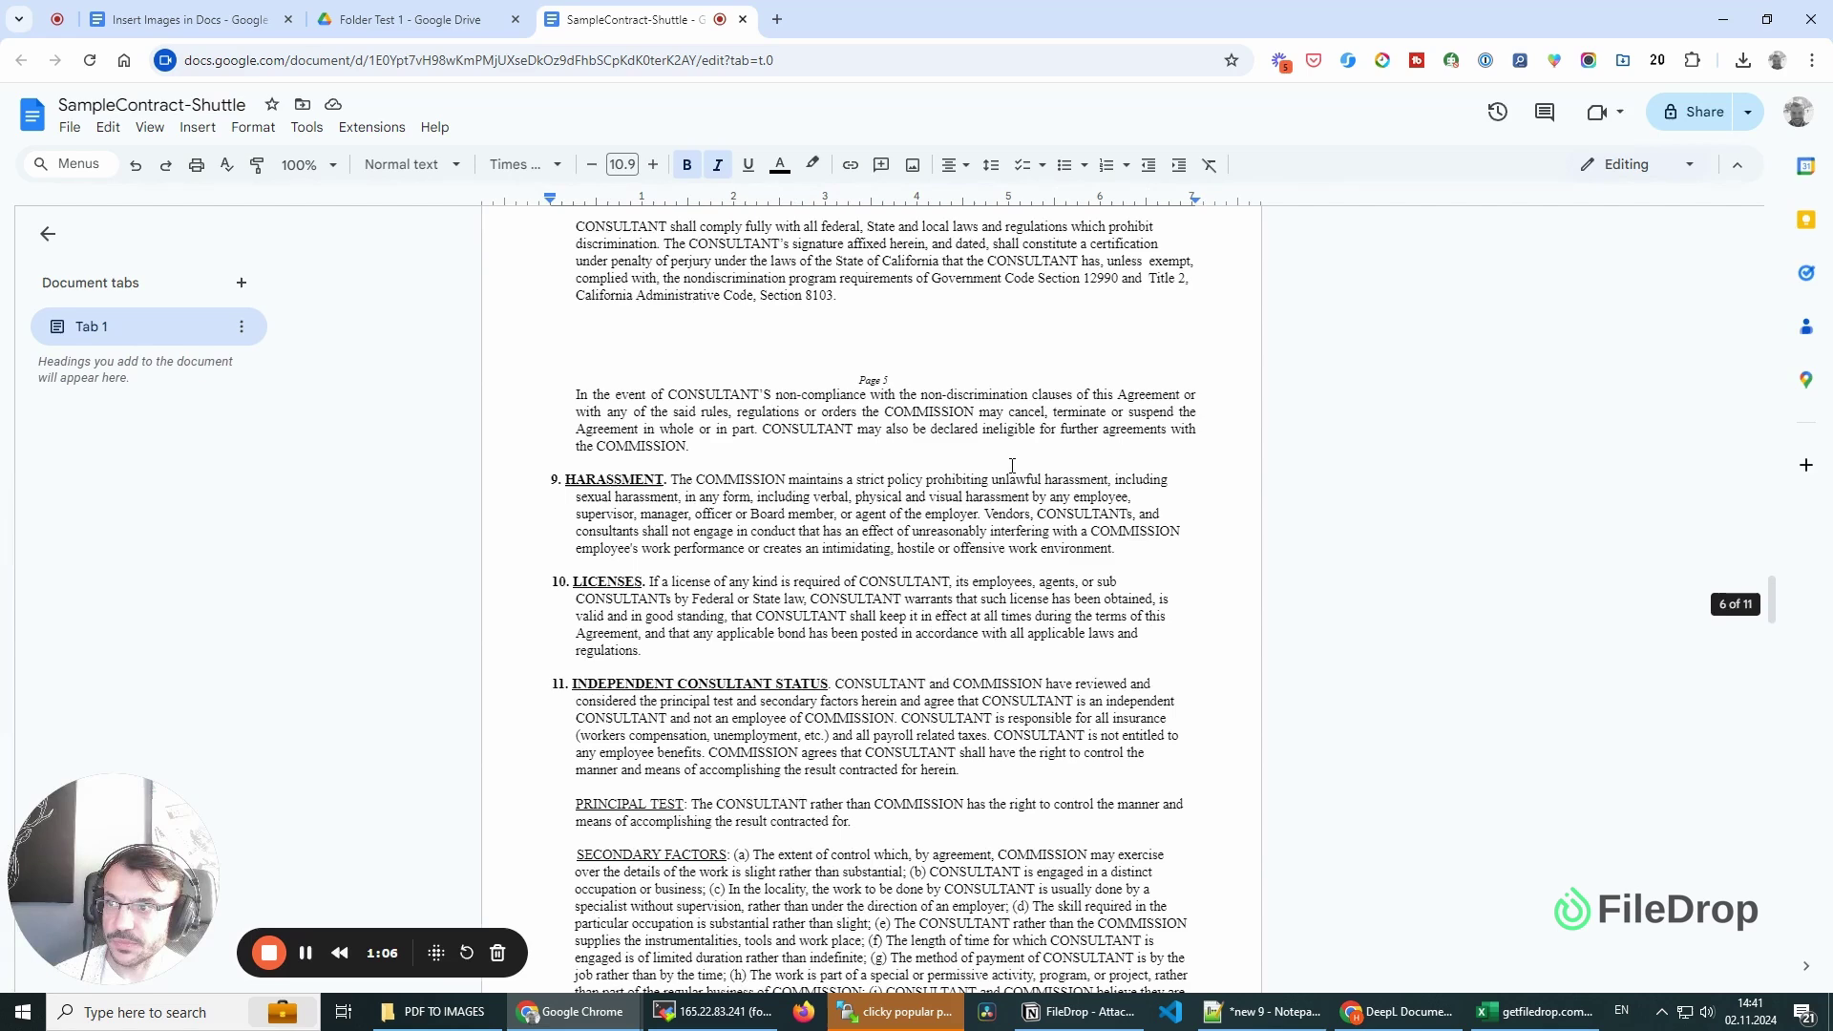
scroll(1012, 466, "down", 20)
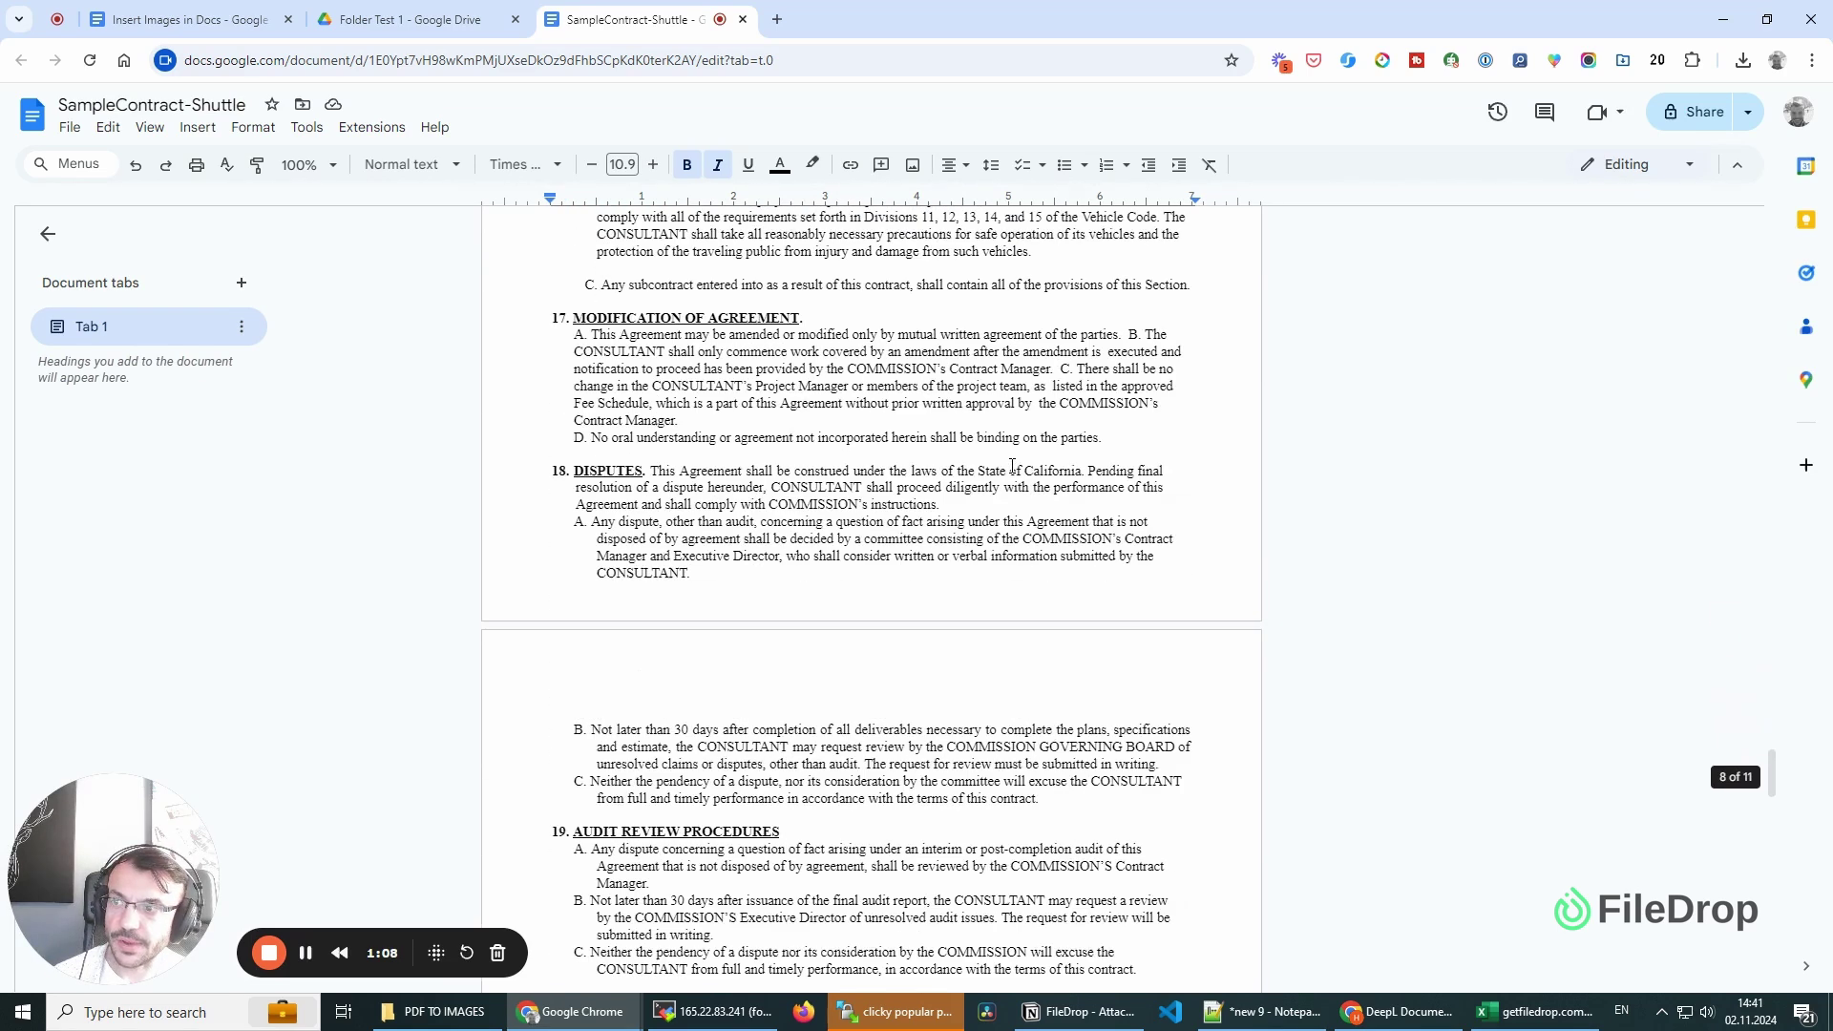
scroll(1013, 466, "down", 15)
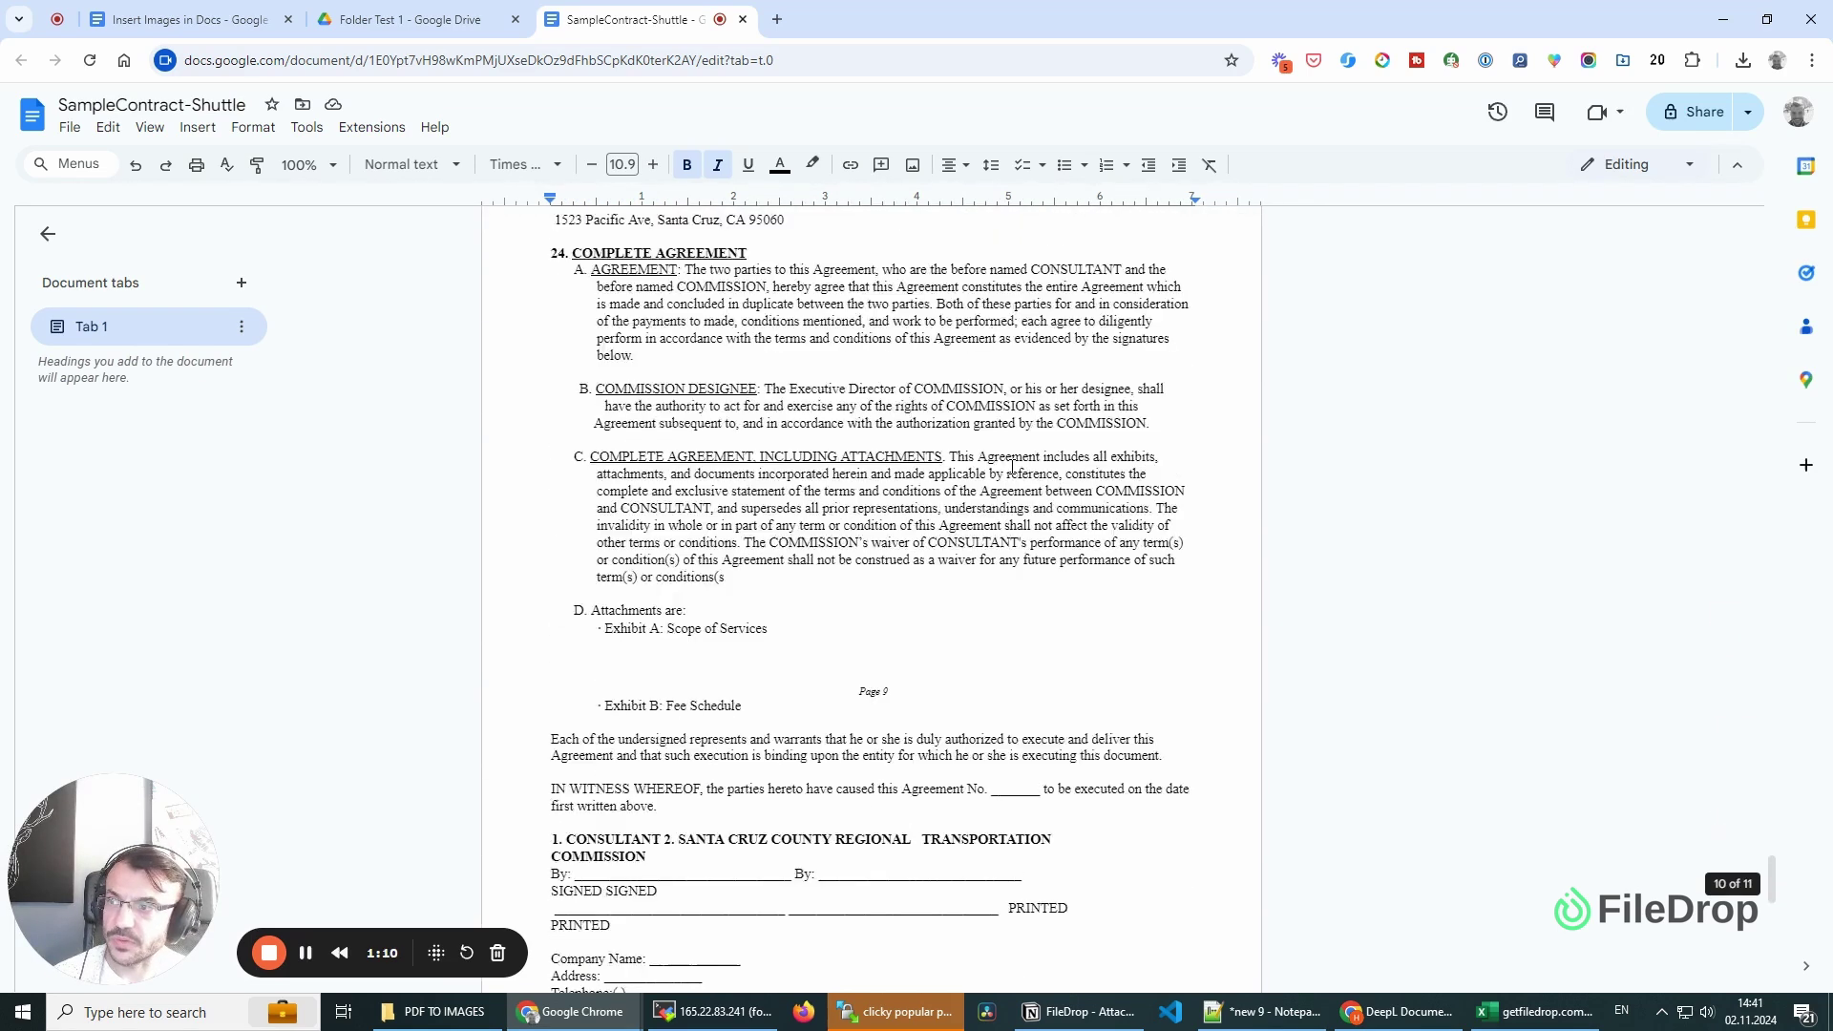
scroll(1012, 466, "down", 5)
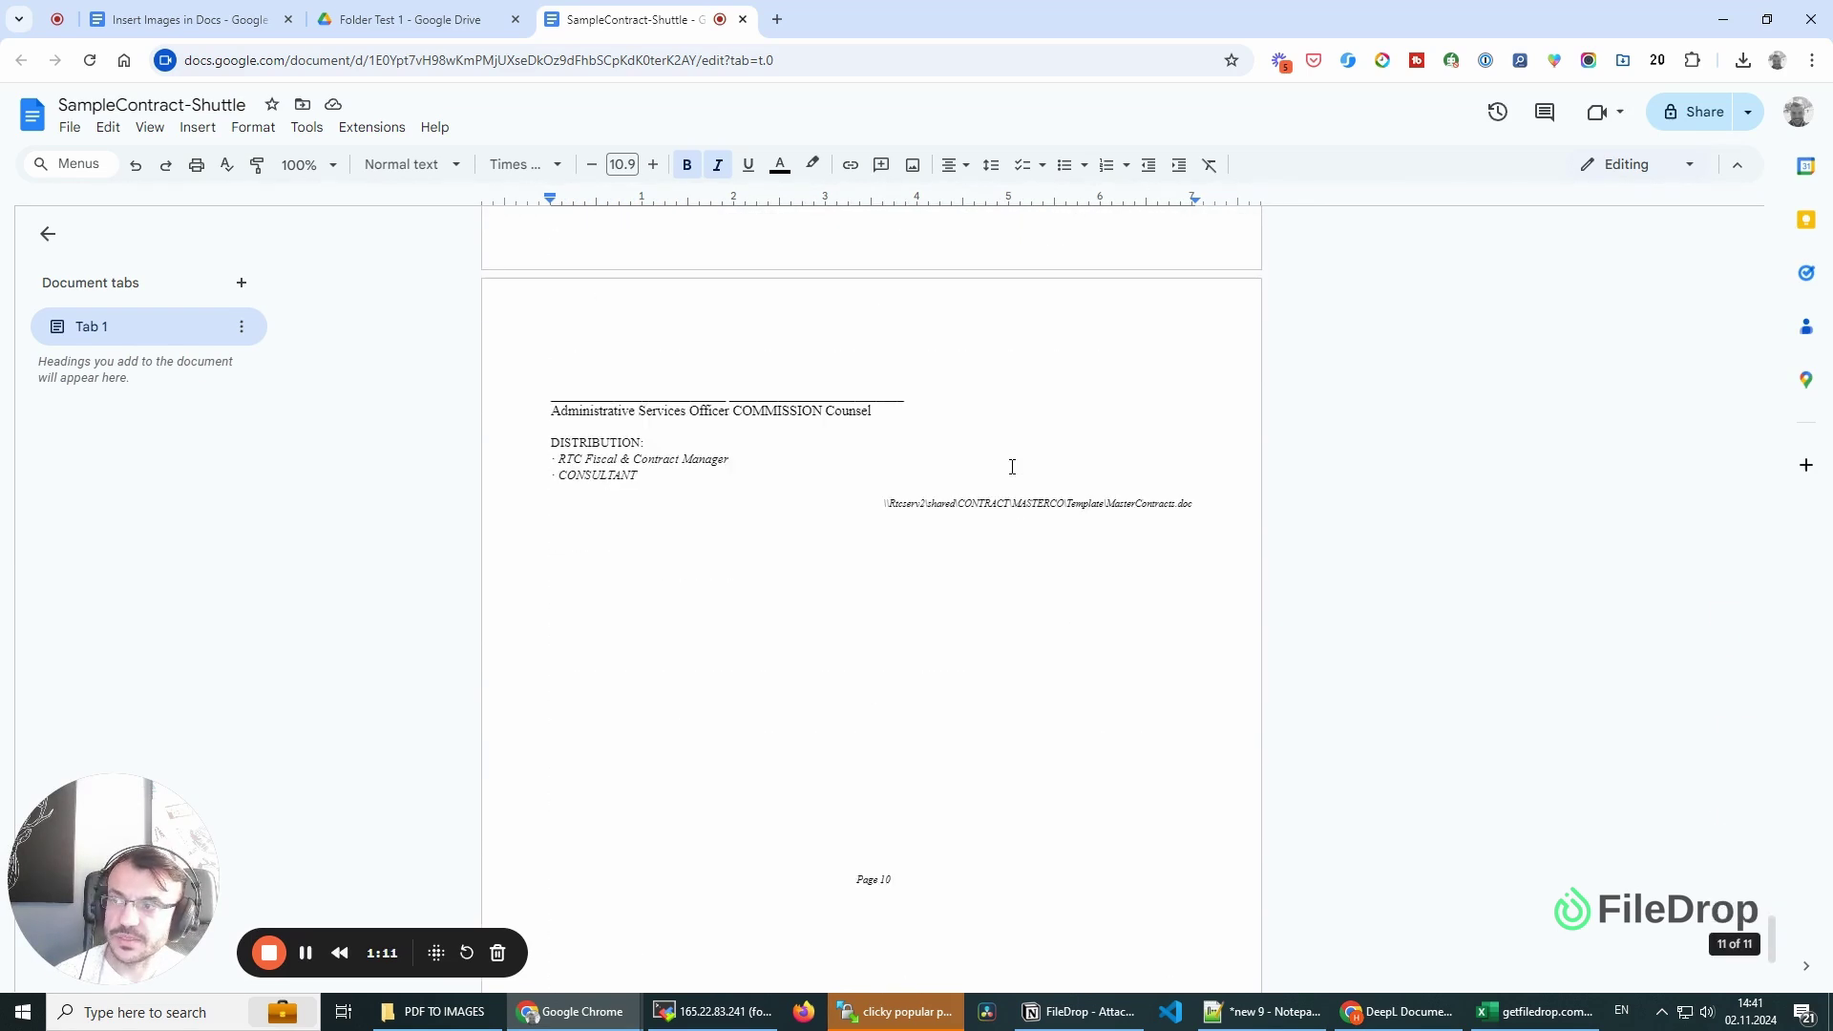
Step: Preview the original 10-page SampleContract-Shuttle PDF in Drive and scroll through it
left_click(439, 14)
double_click(604, 380)
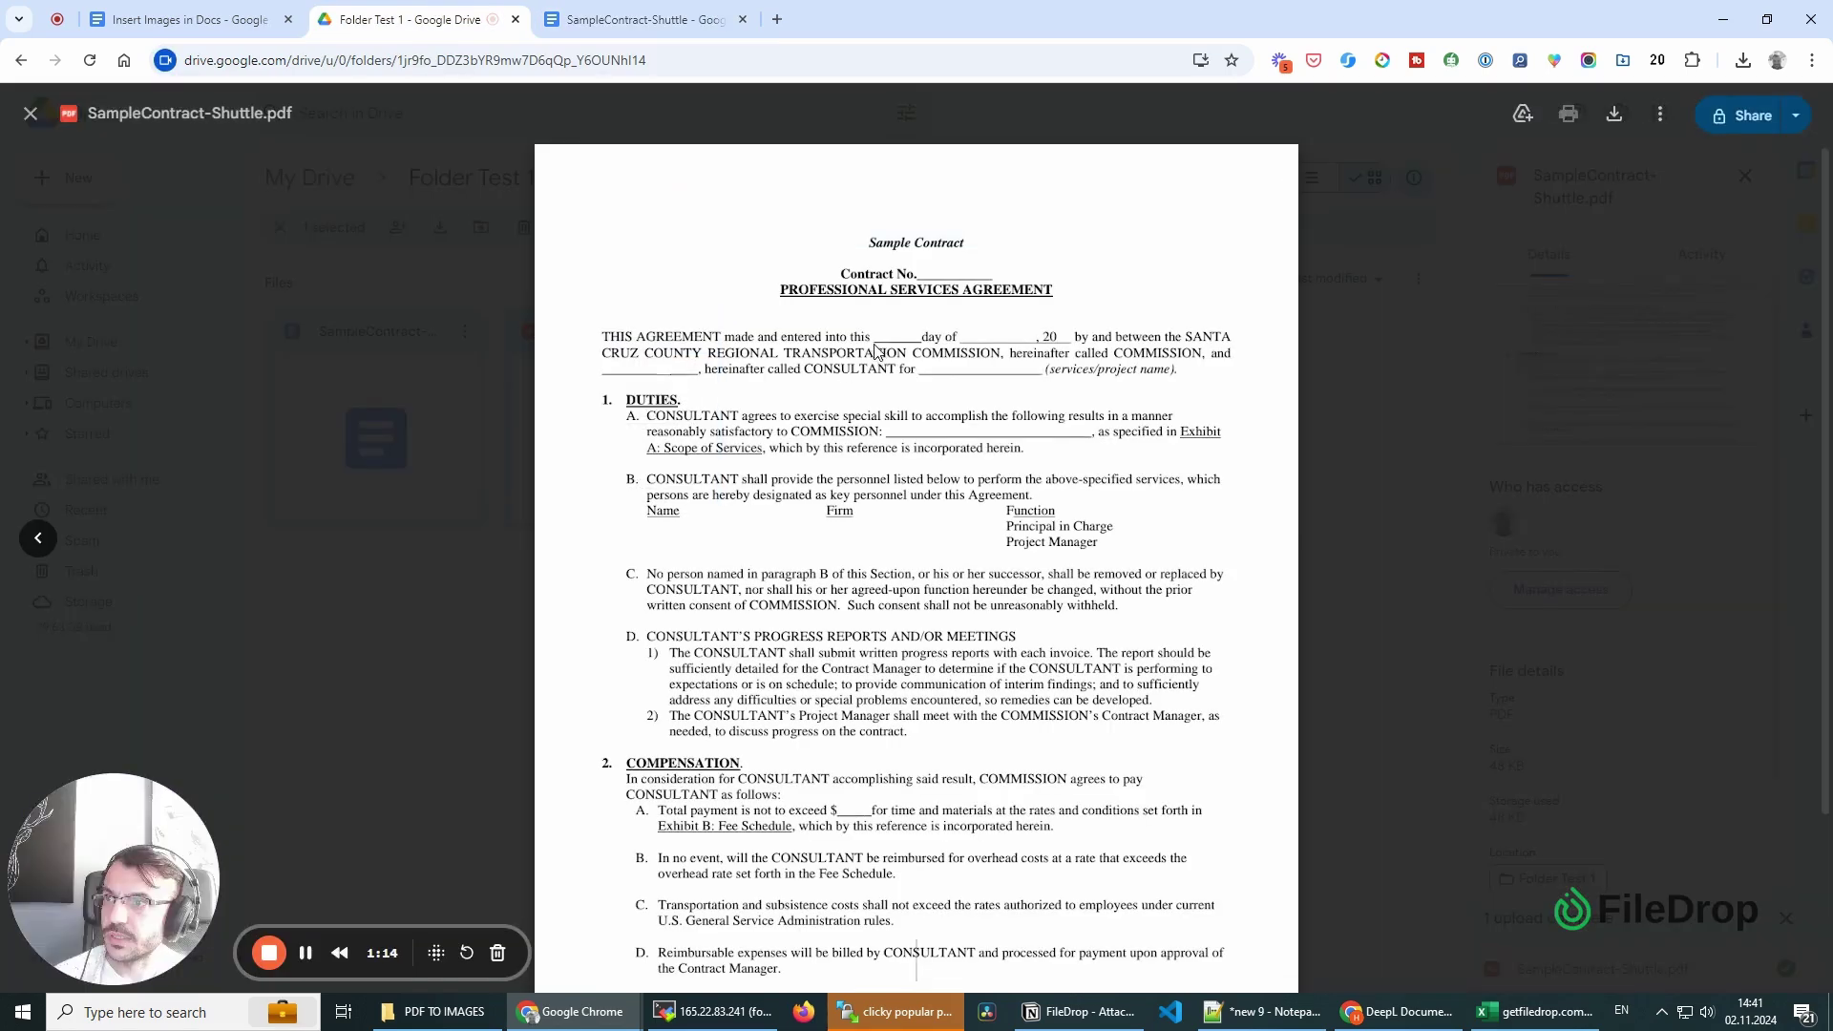
scroll(989, 465, "down", 7)
scroll(988, 465, "down", 20)
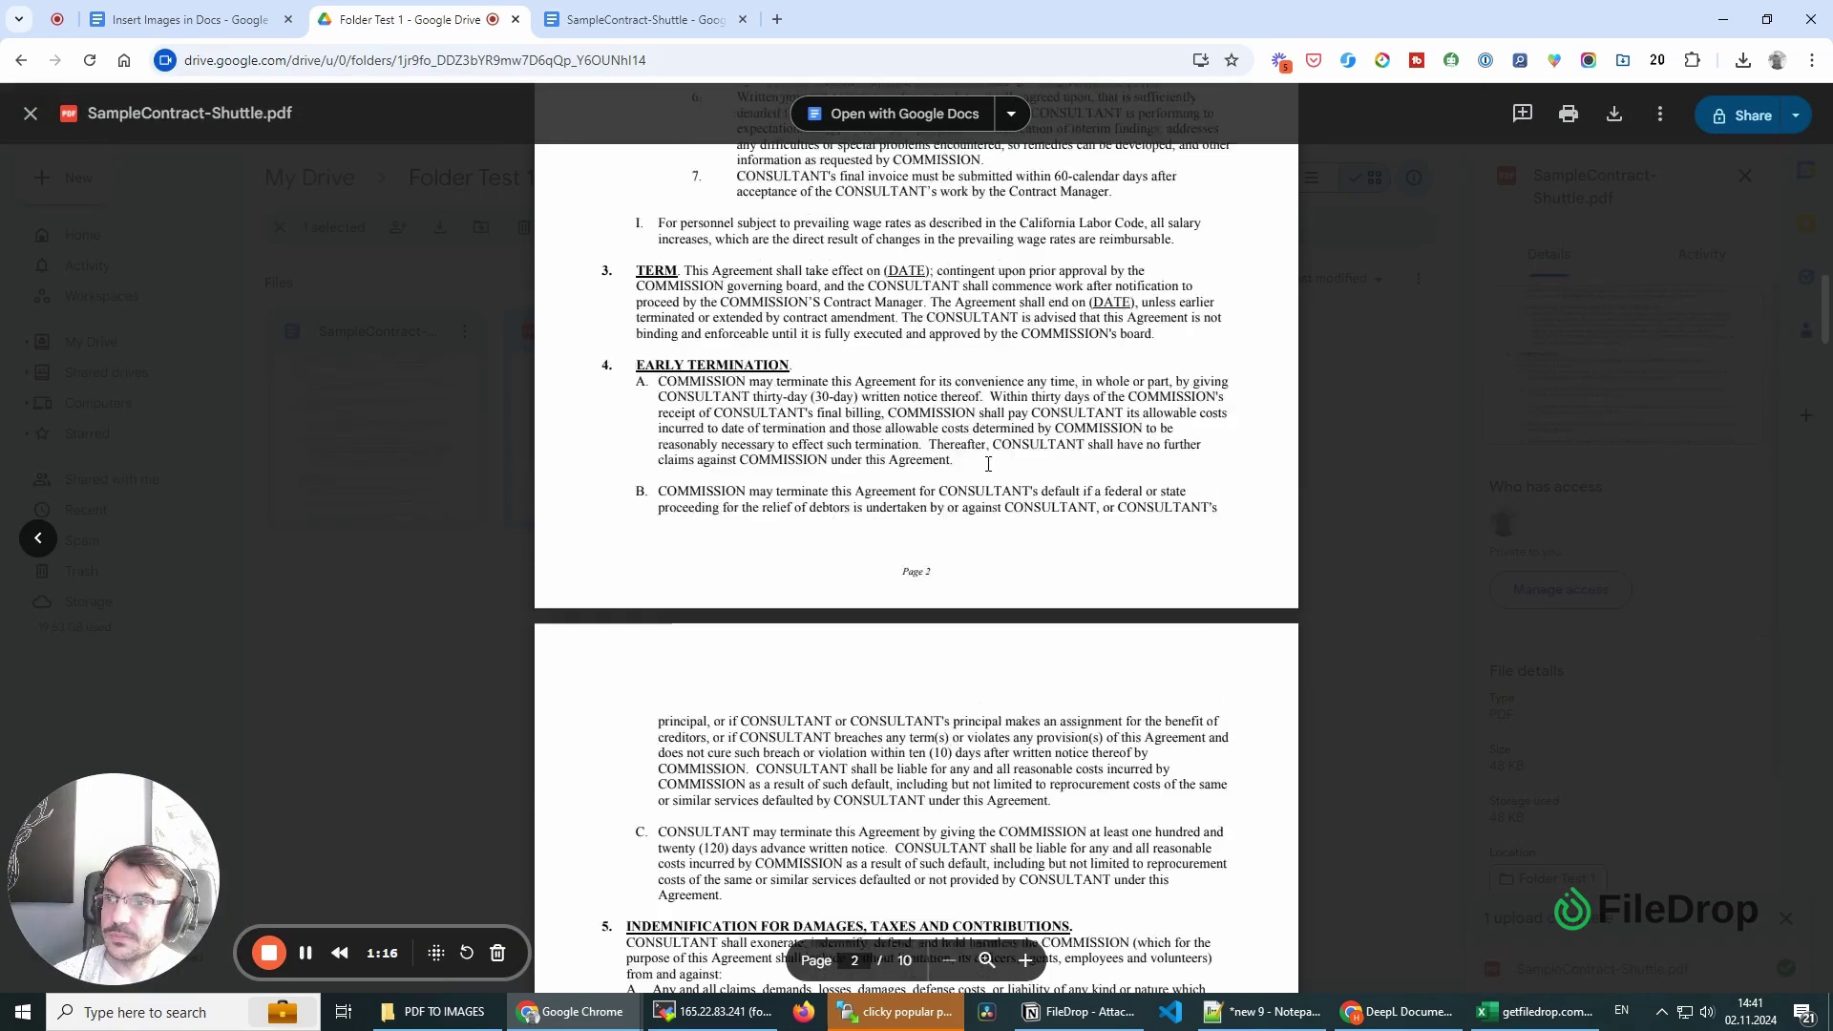
scroll(988, 465, "down", 12)
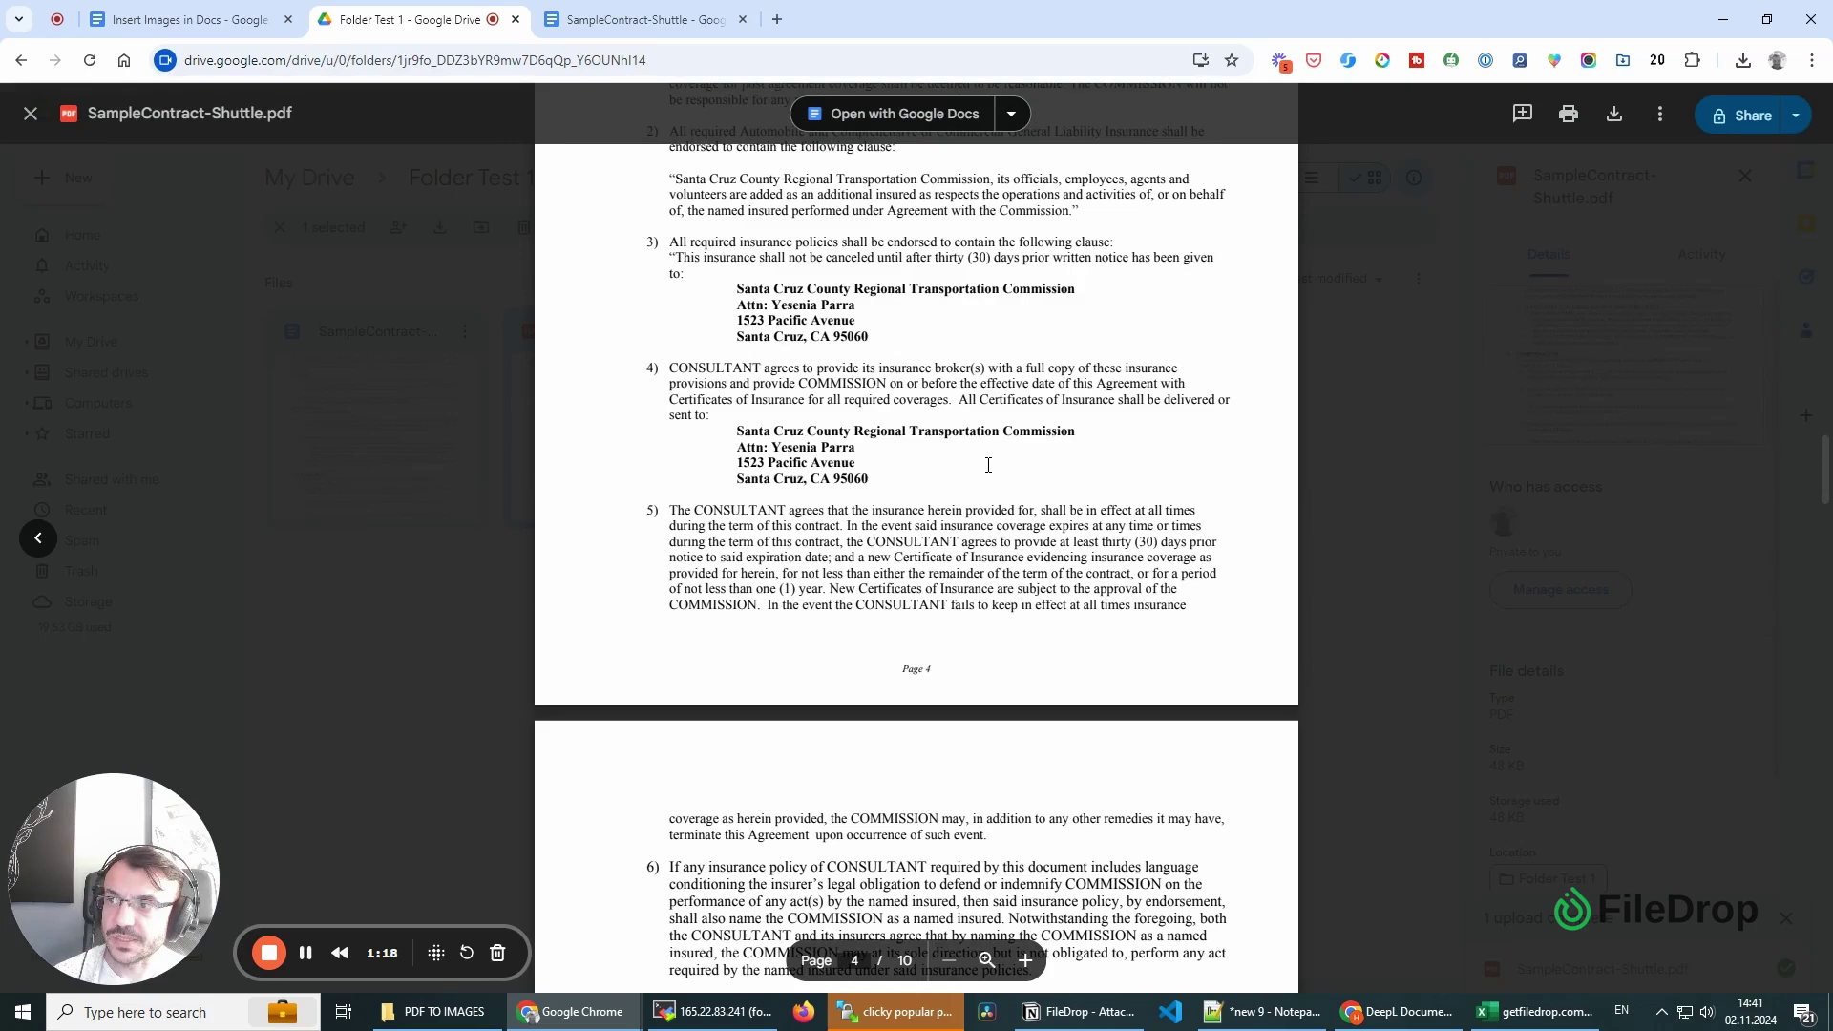
scroll(988, 465, "down", 20)
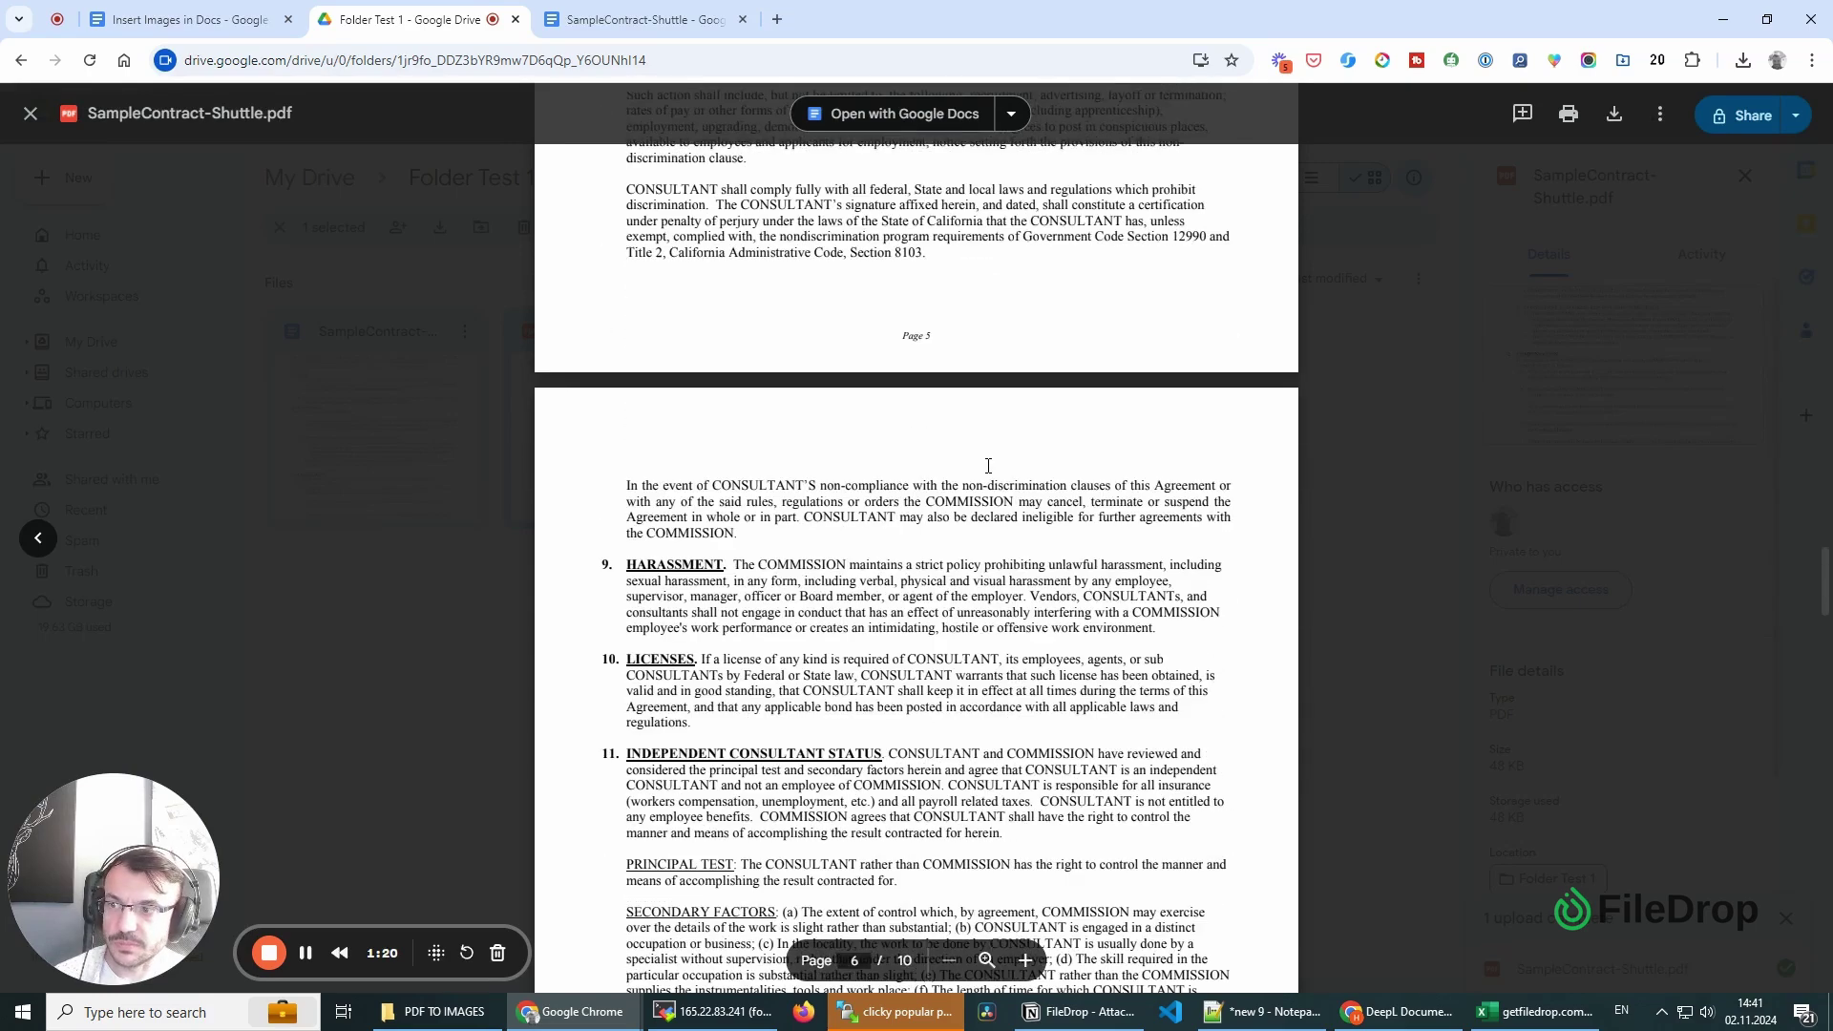
scroll(988, 465, "down", 20)
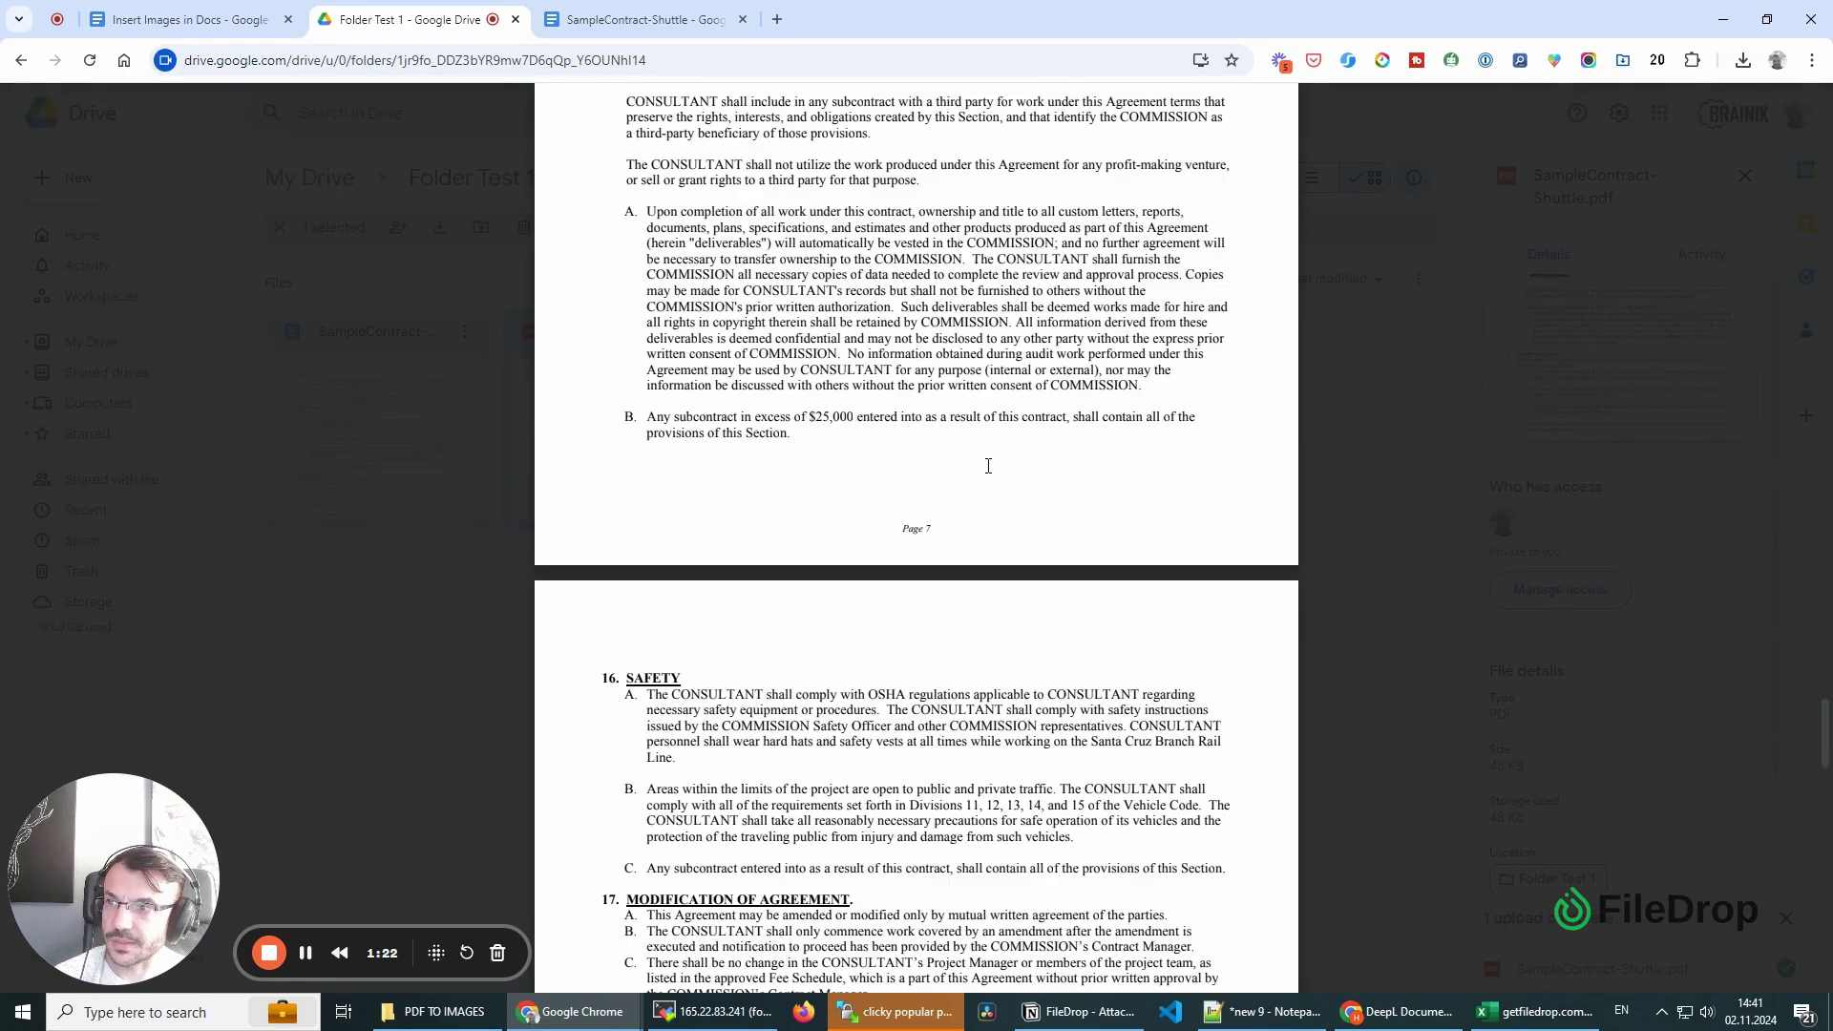
scroll(988, 465, "down", 15)
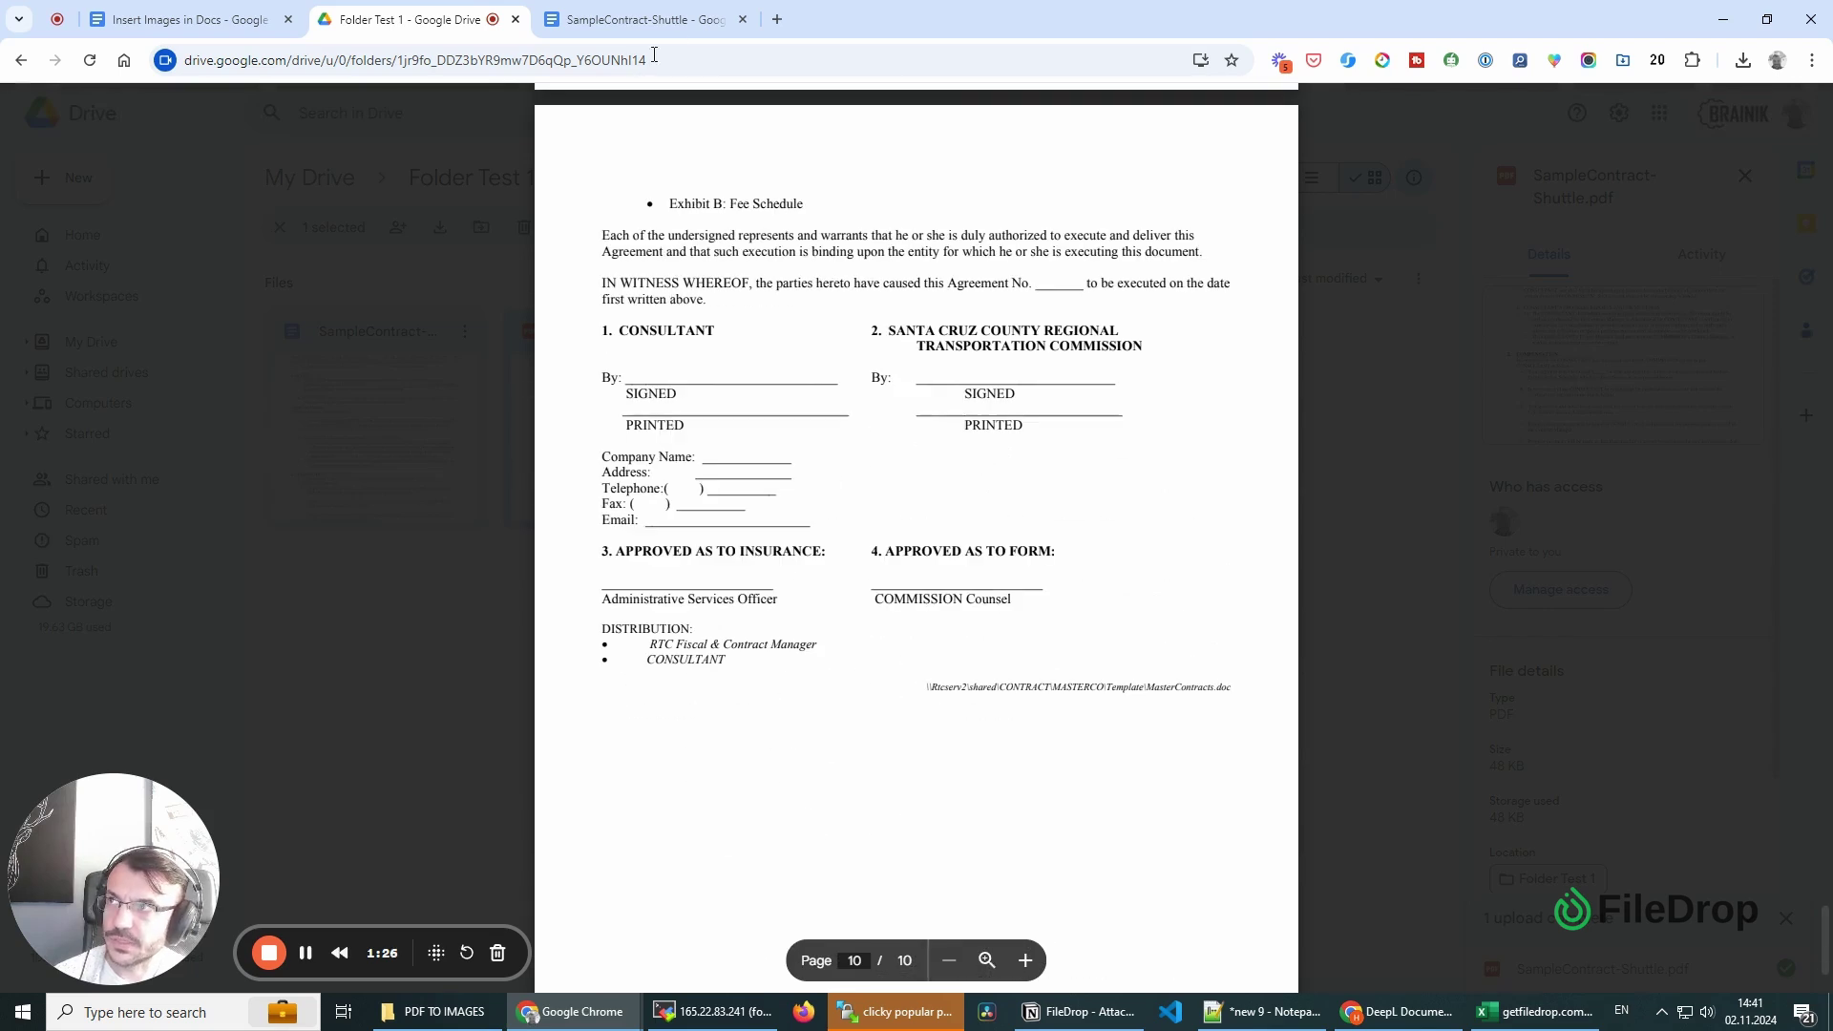
Step: Compare the Docs conversion with the PDF, then go to the Insert Images in Docs document
key("ctrl+Tab")
scroll(981, 557, "down", 4)
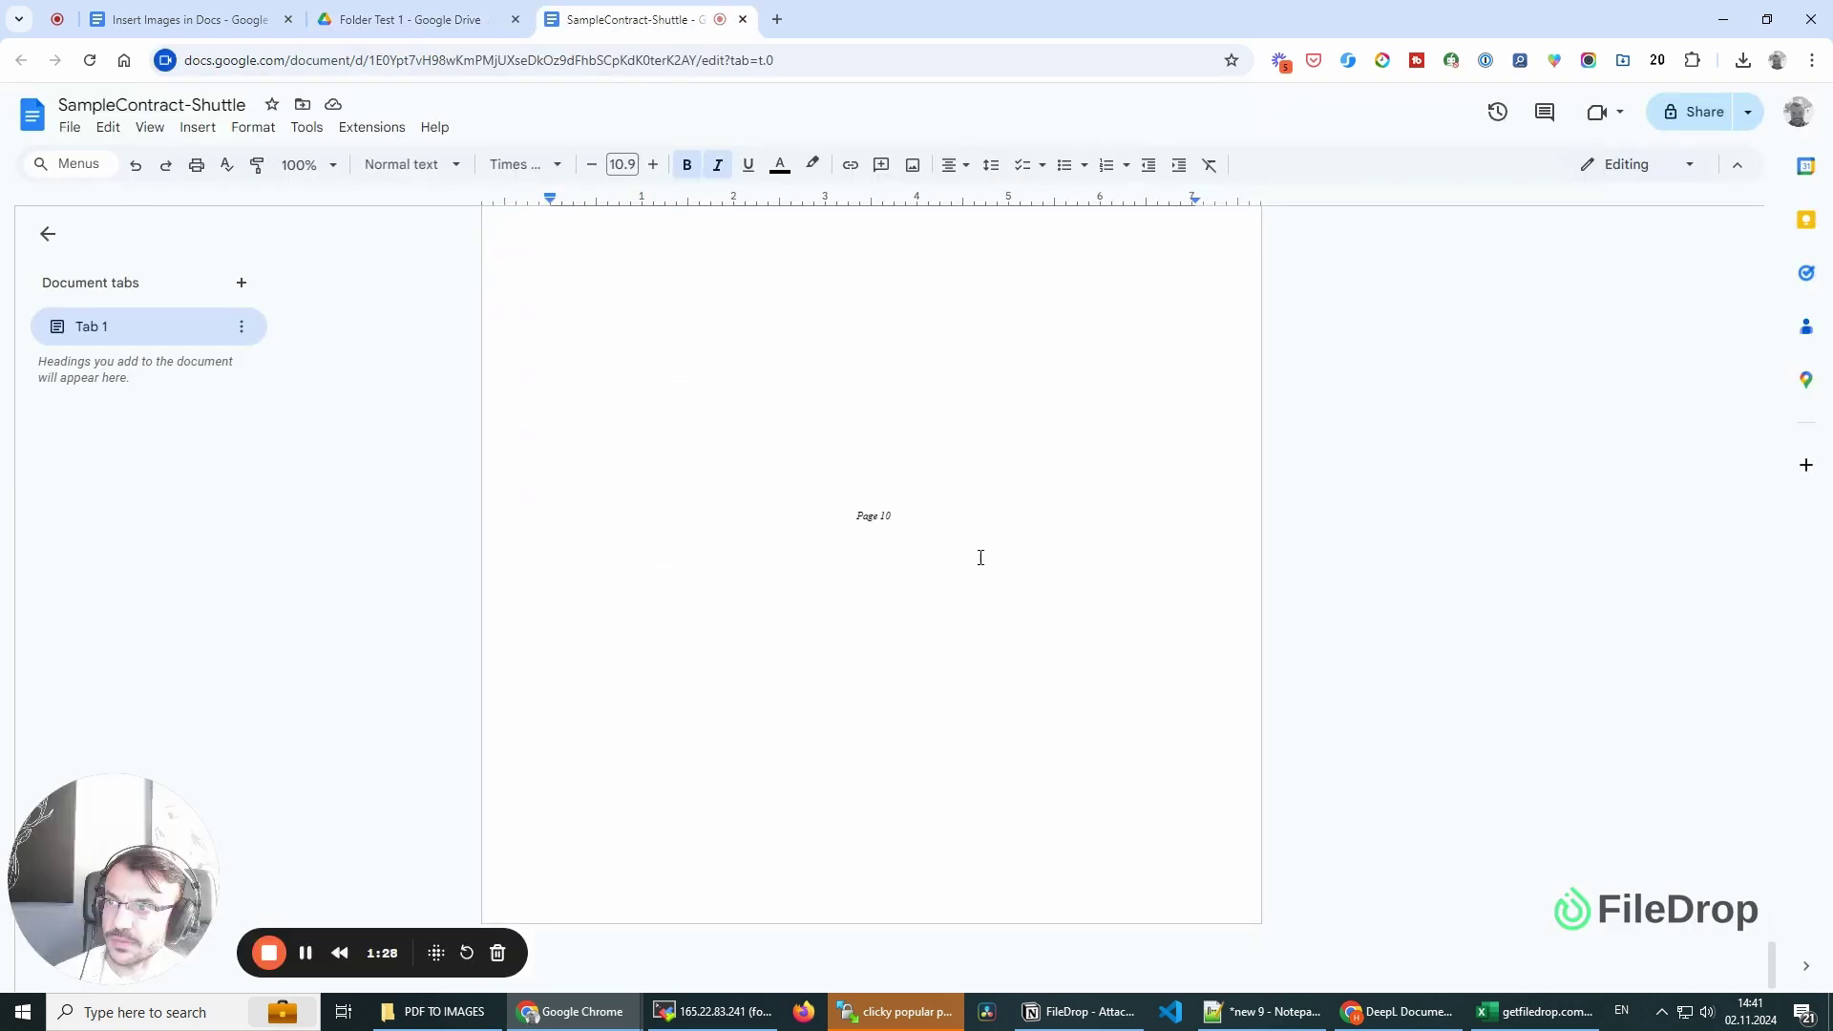
scroll(955, 544, "up", 3)
scroll(955, 543, "up", 2)
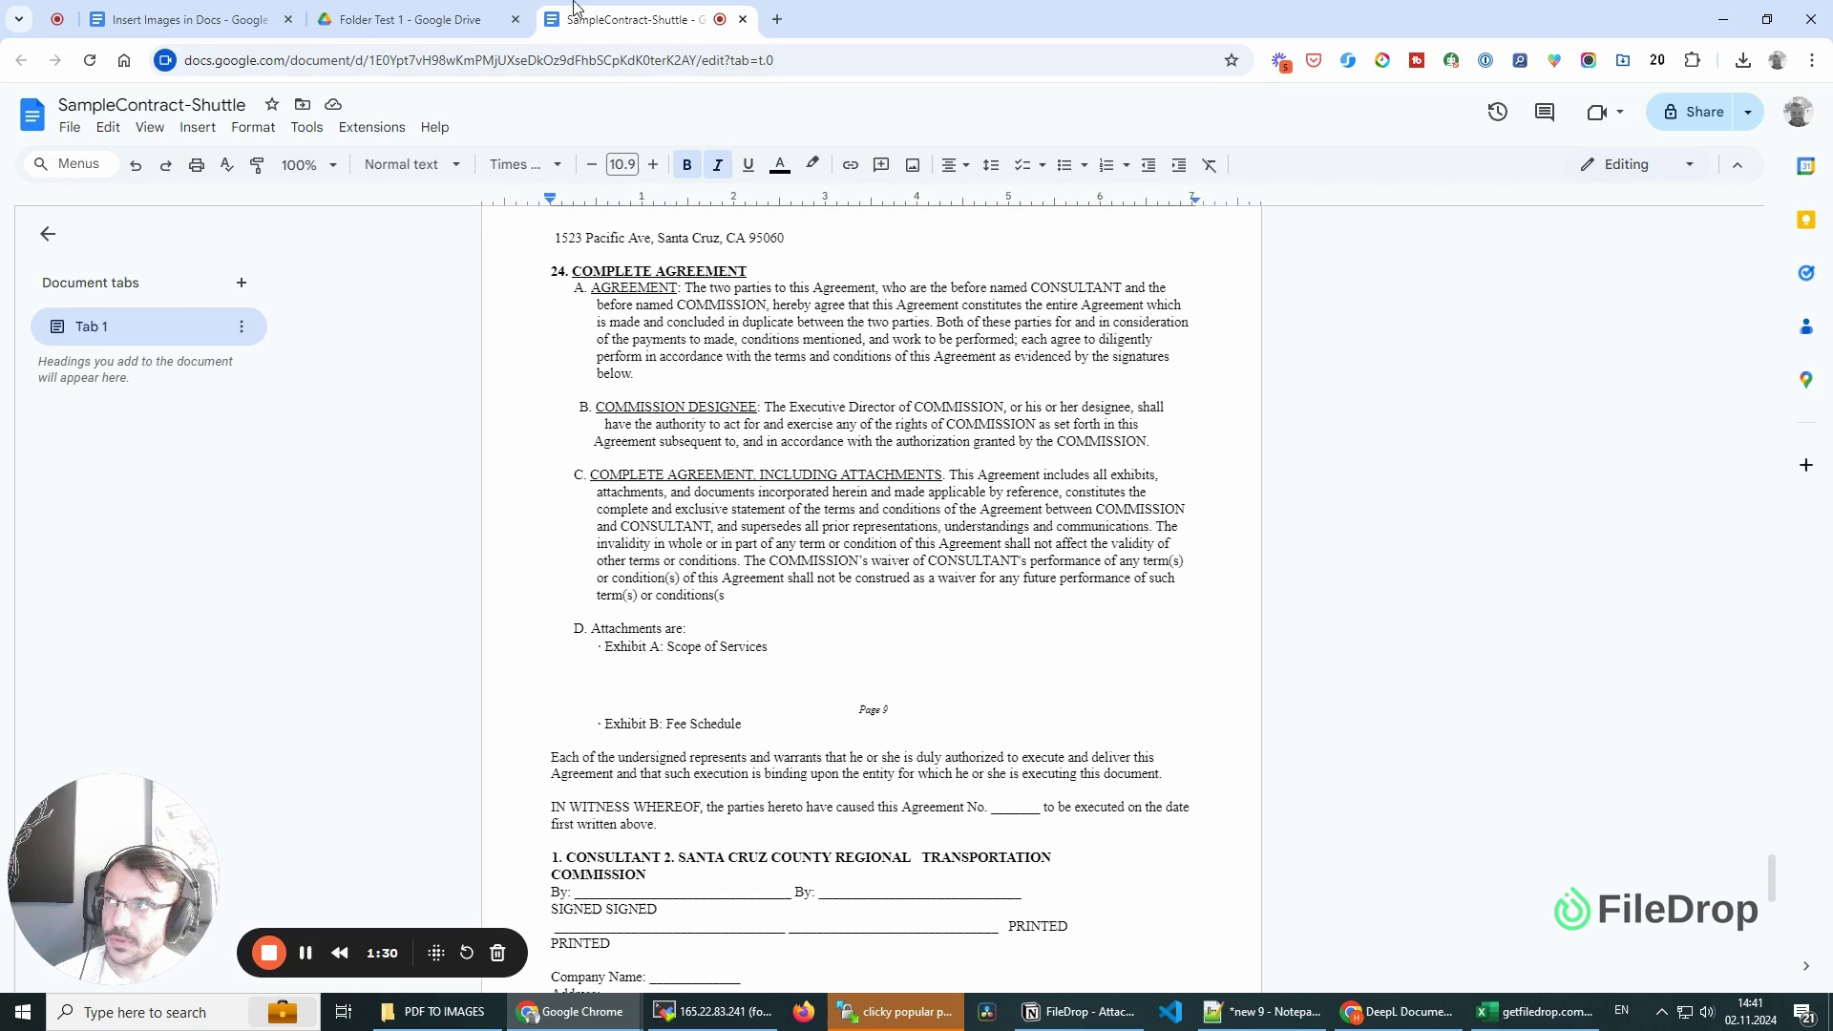
key("ctrl+shift+Tab")
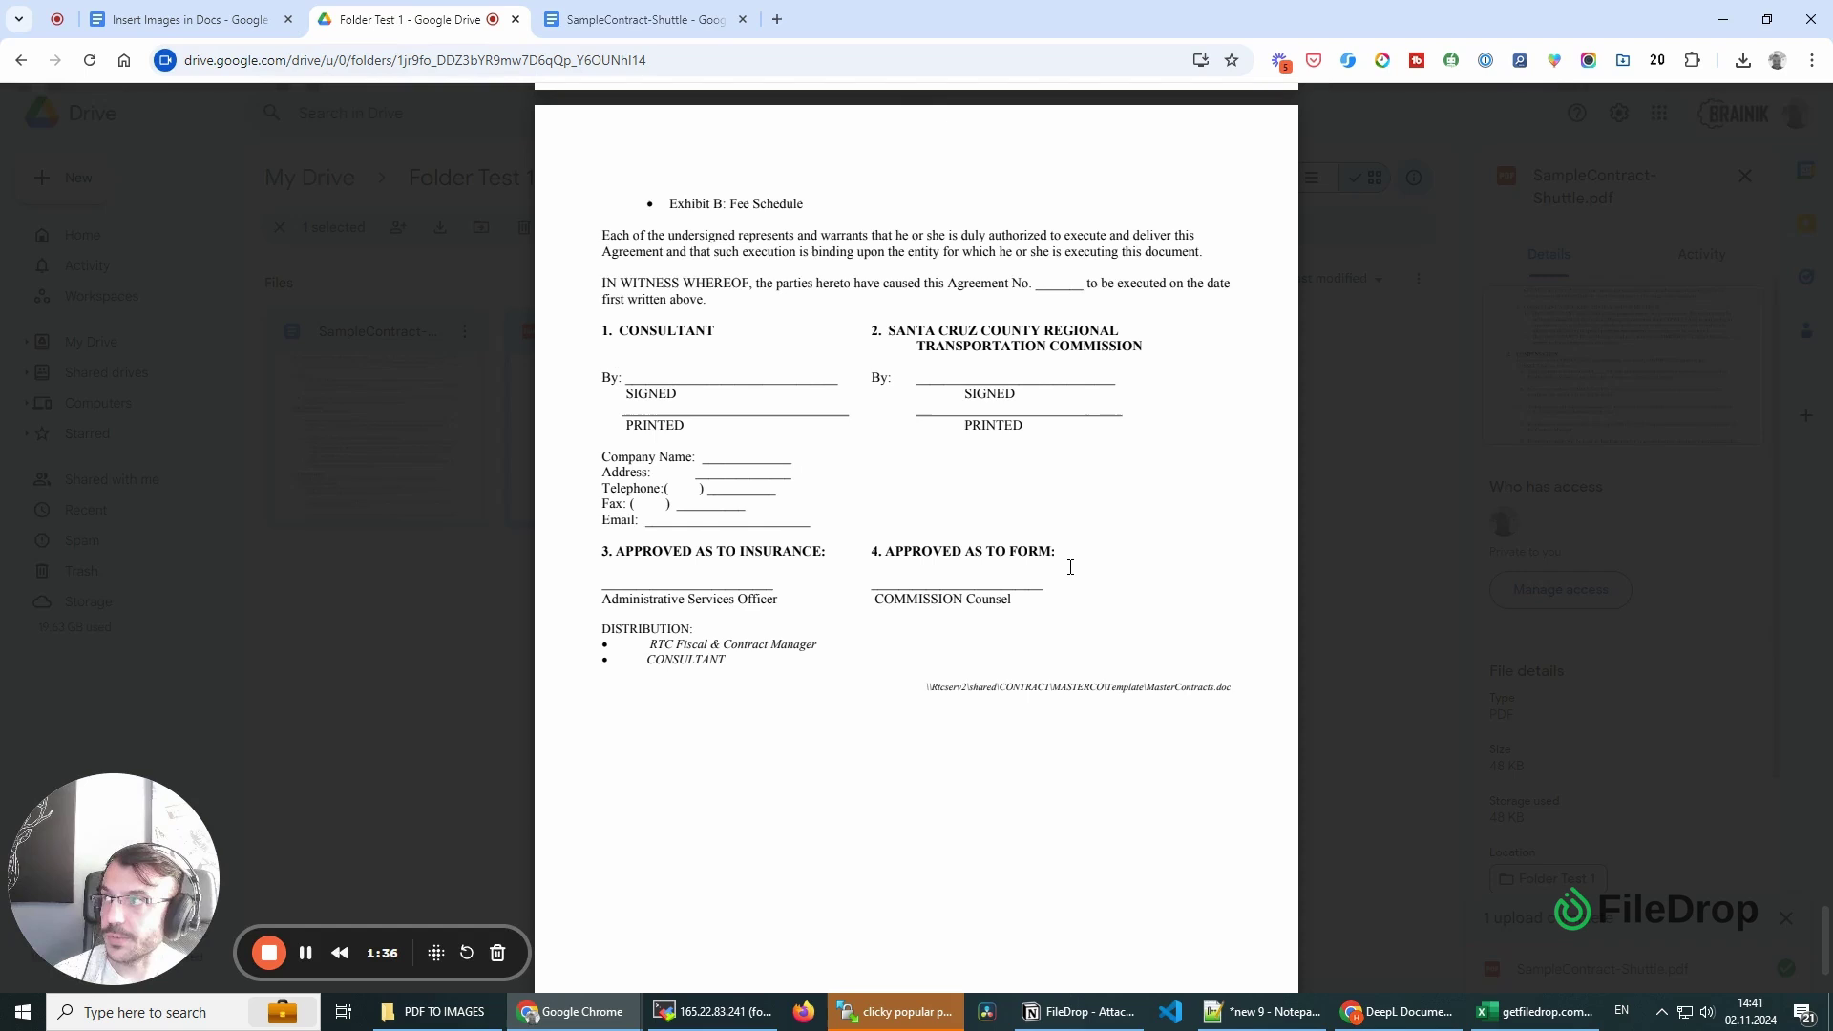
key("ctrl+shift+Tab")
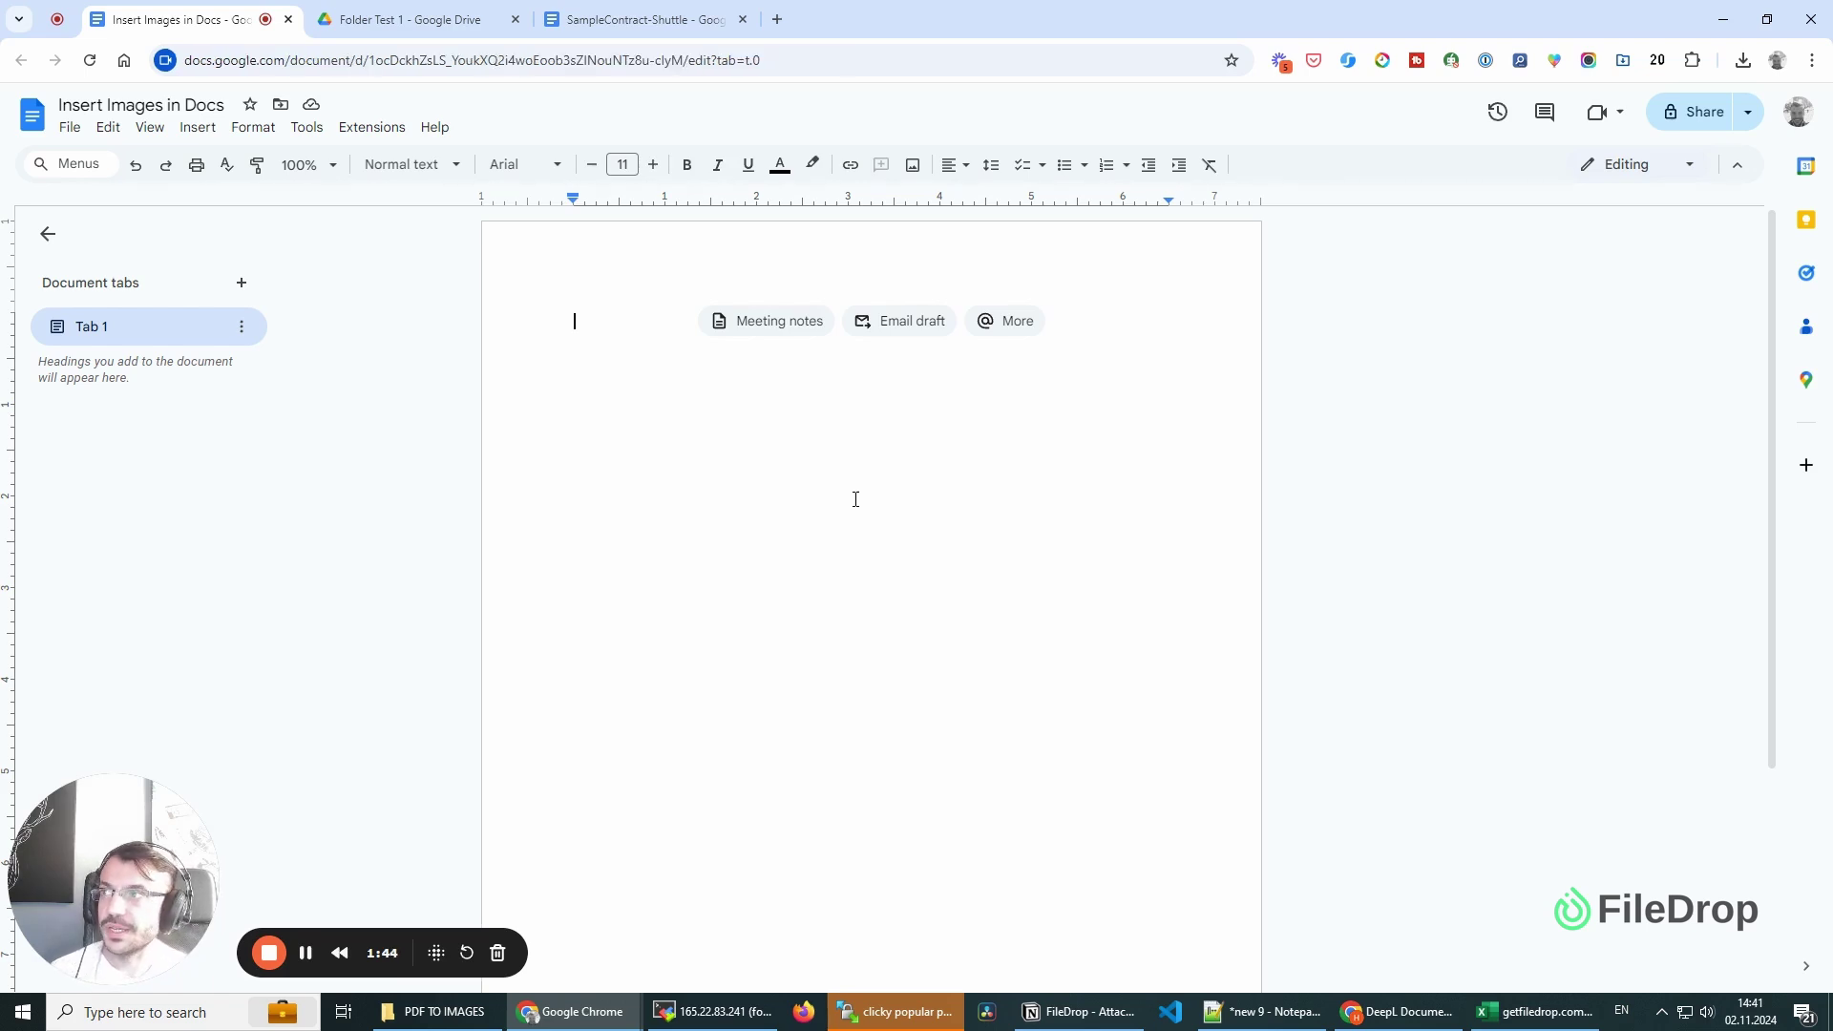
Step: Open a new browser tab for the FileDrop PDF Tools site (pdf.getfiledrop.com)
left_click(779, 21)
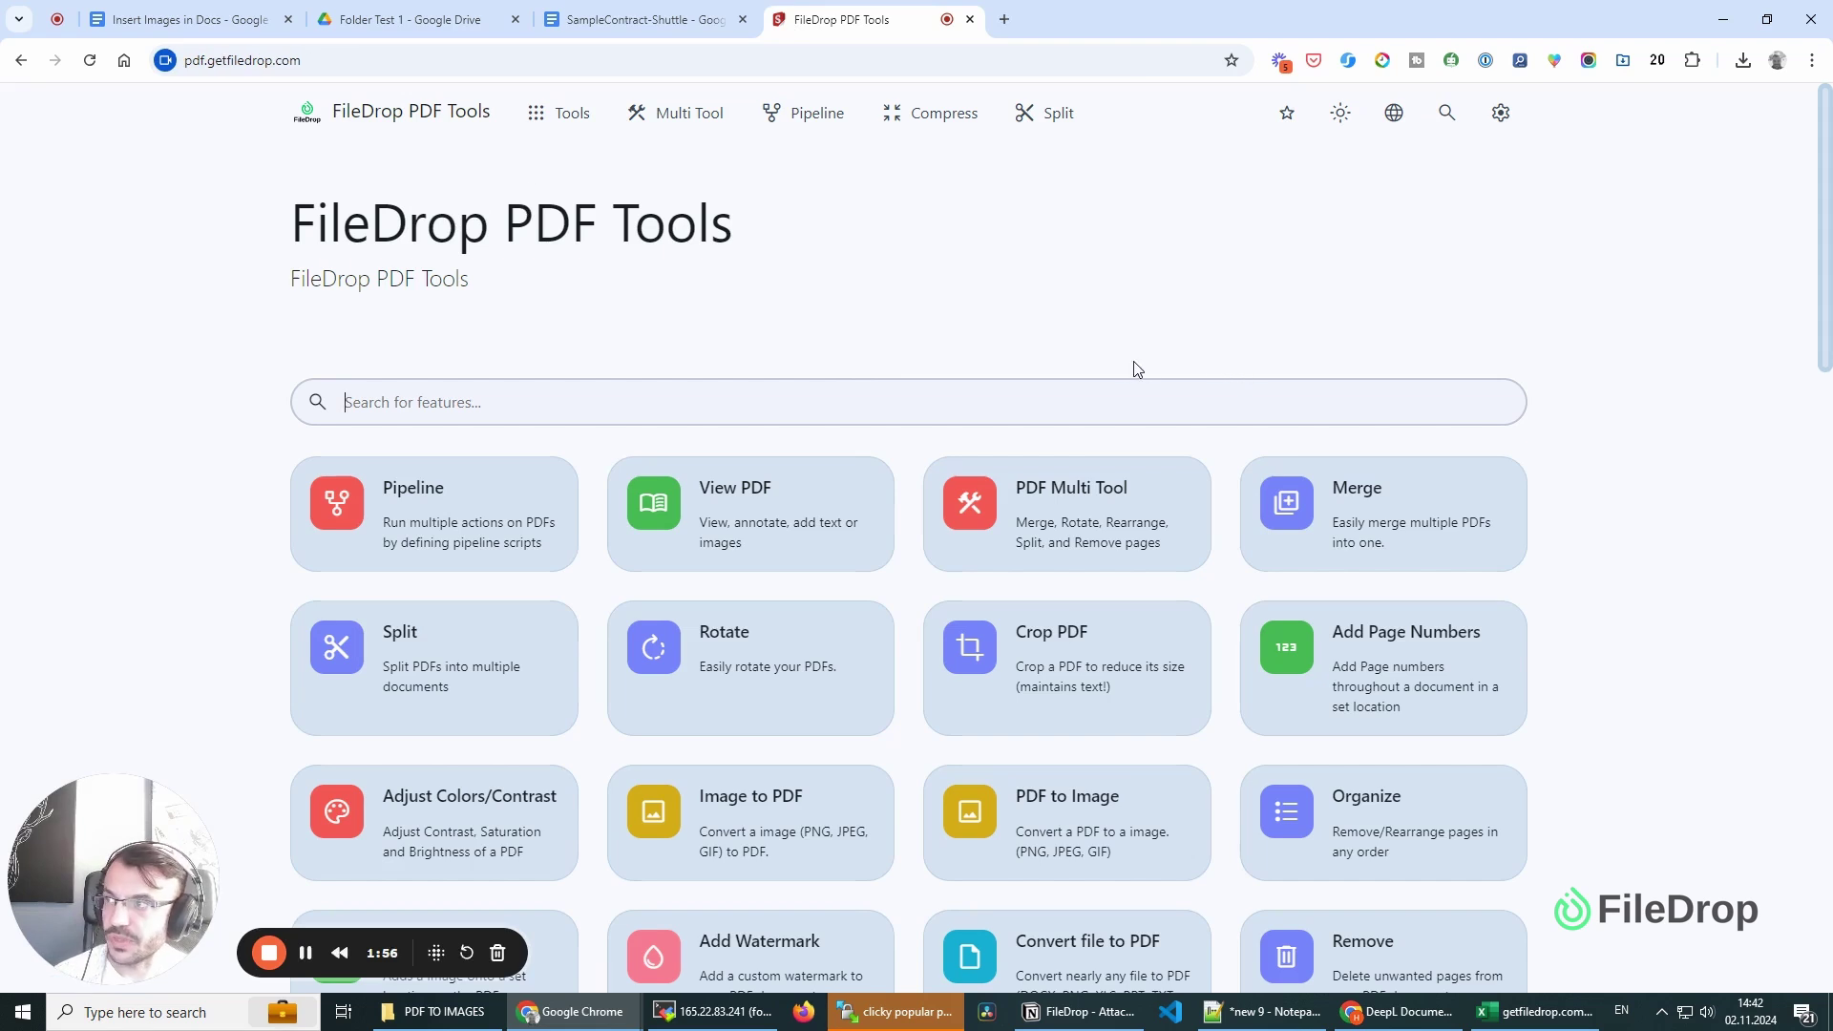
Step: Choose PDF to Image from FileDrop's Tools menu
left_click(575, 114)
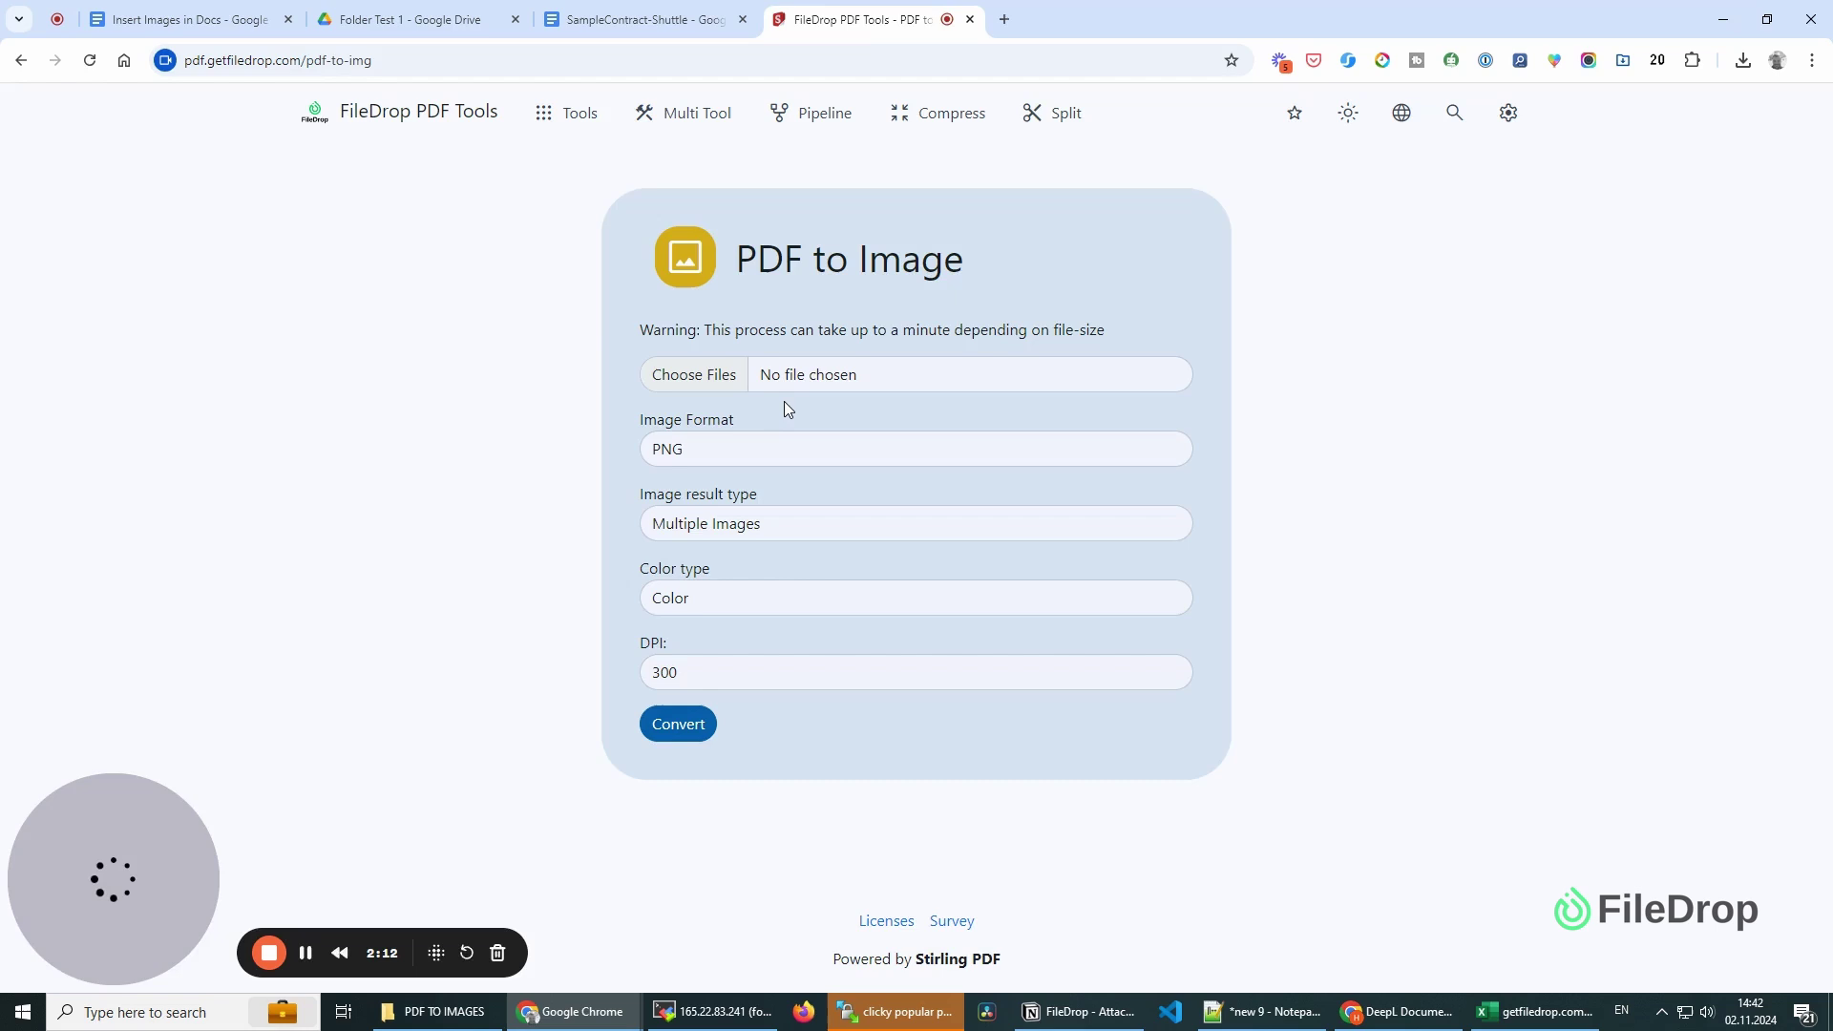
Step: Convert SampleContract-Shuttle.pdf to PNG page images and save the resulting zip
left_click(702, 376)
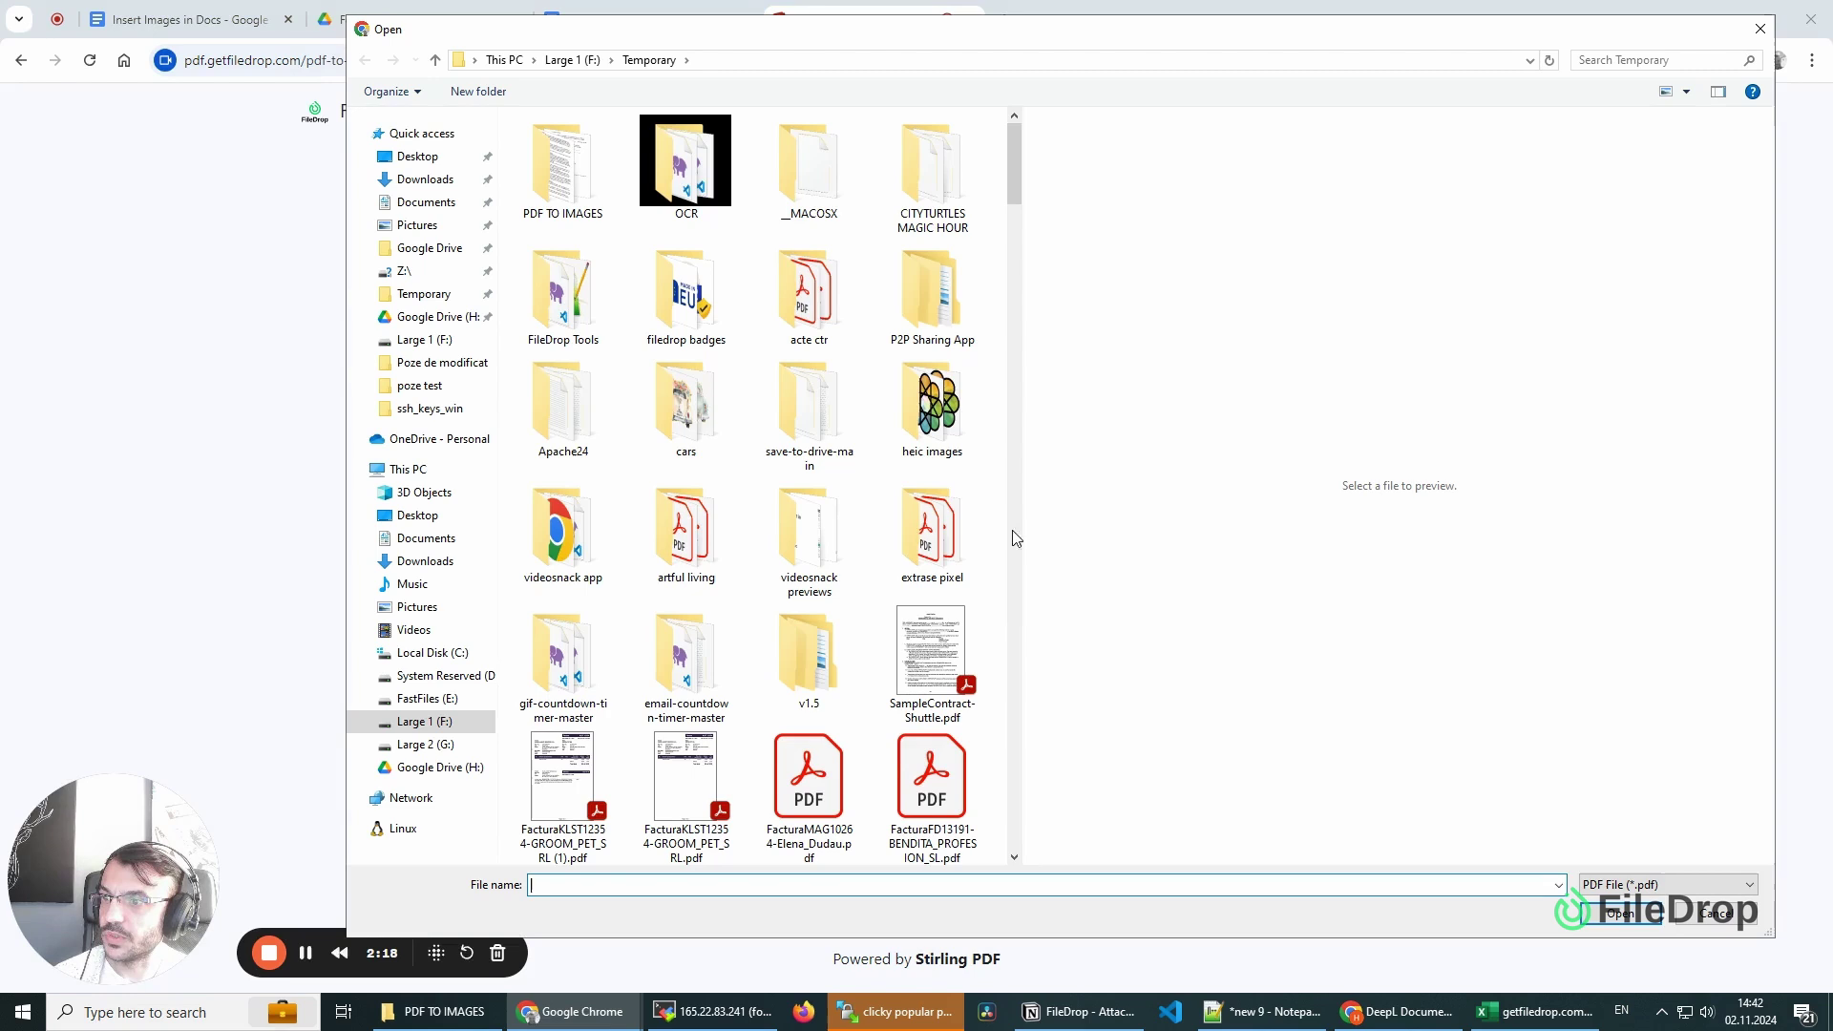
left_click(931, 658)
key("Return")
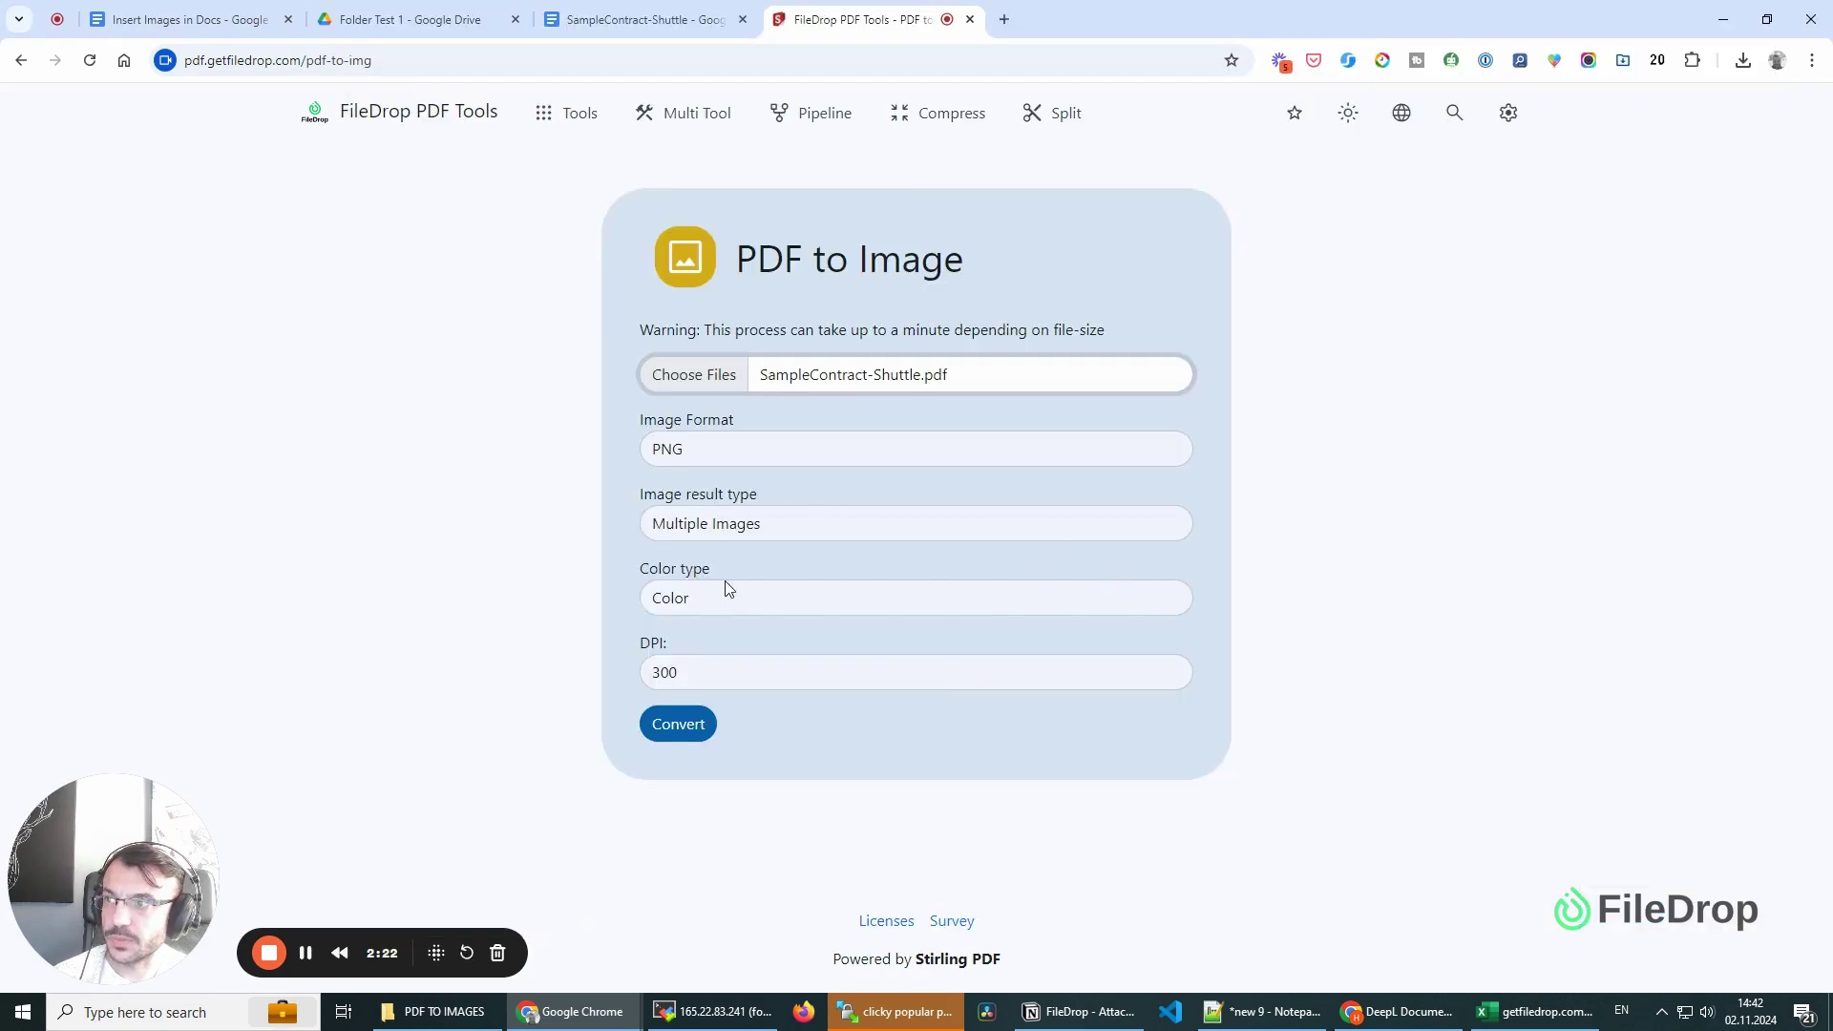
left_click(678, 724)
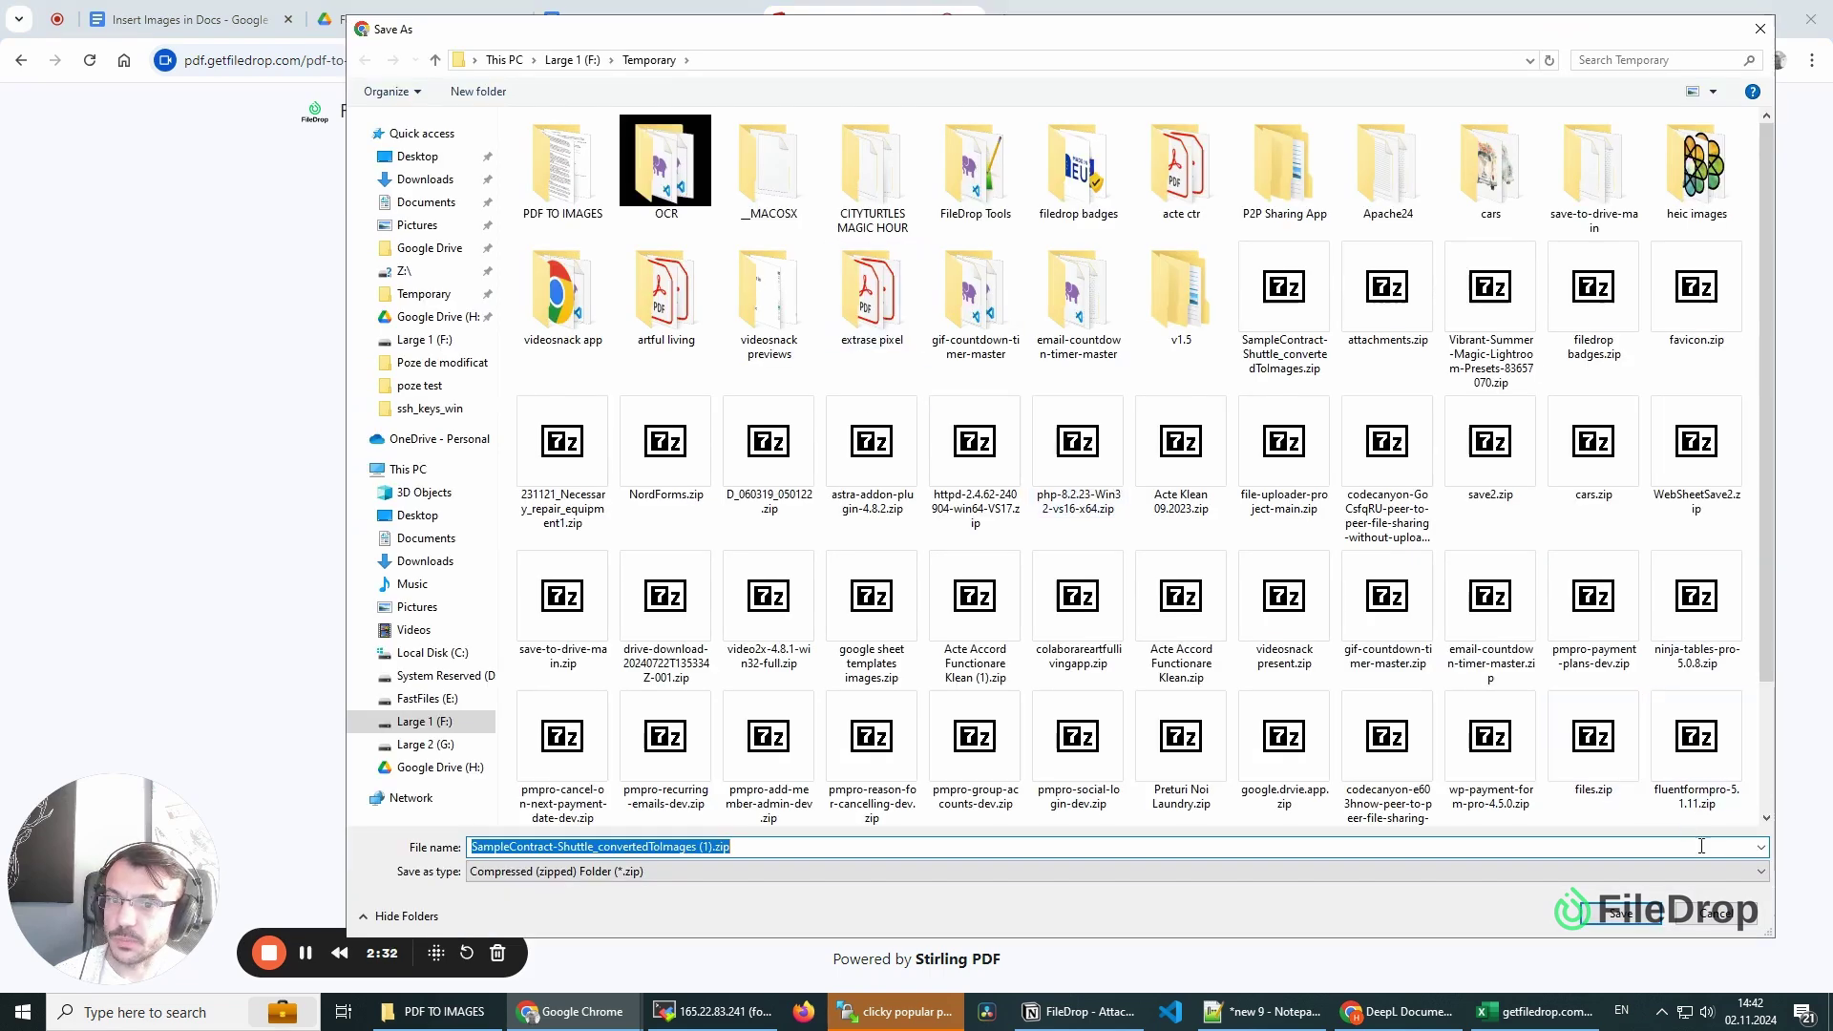
key("Return")
Step: Check the ten extracted PNGs in the PDF TO IMAGES folder, then return to the Docs contract
left_click(435, 1011)
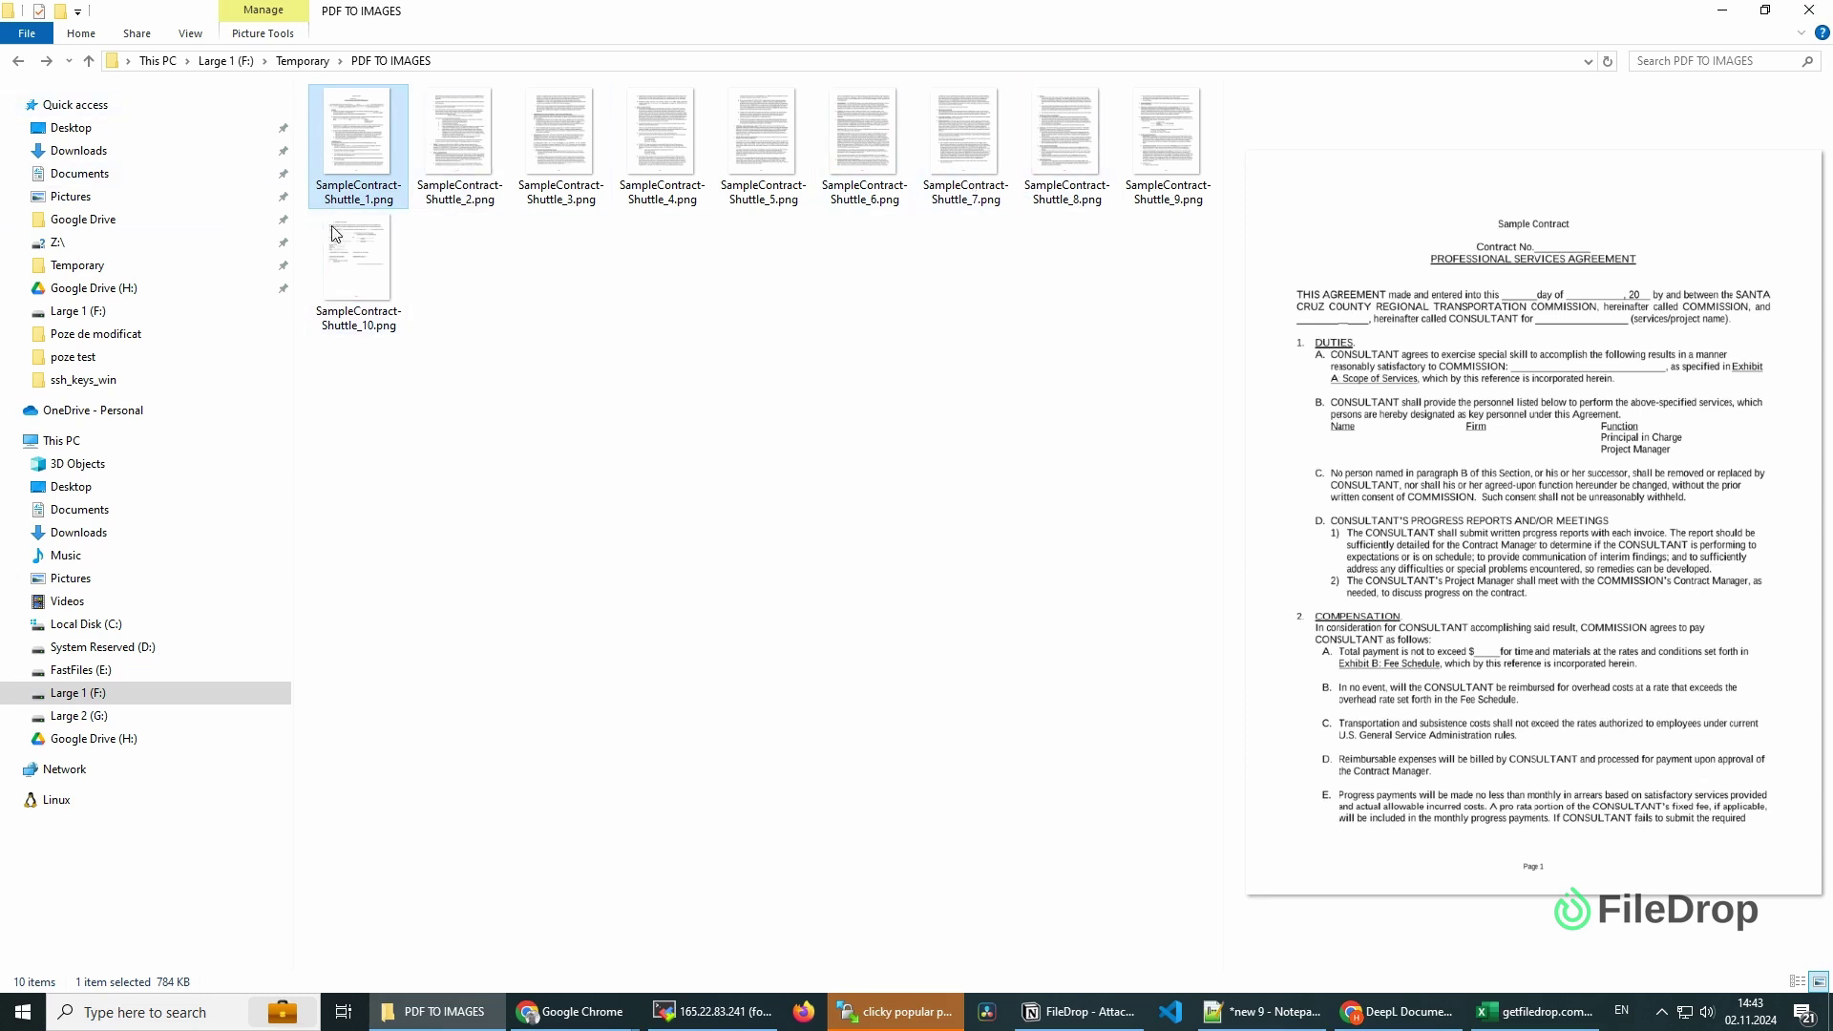
left_click(570, 1012)
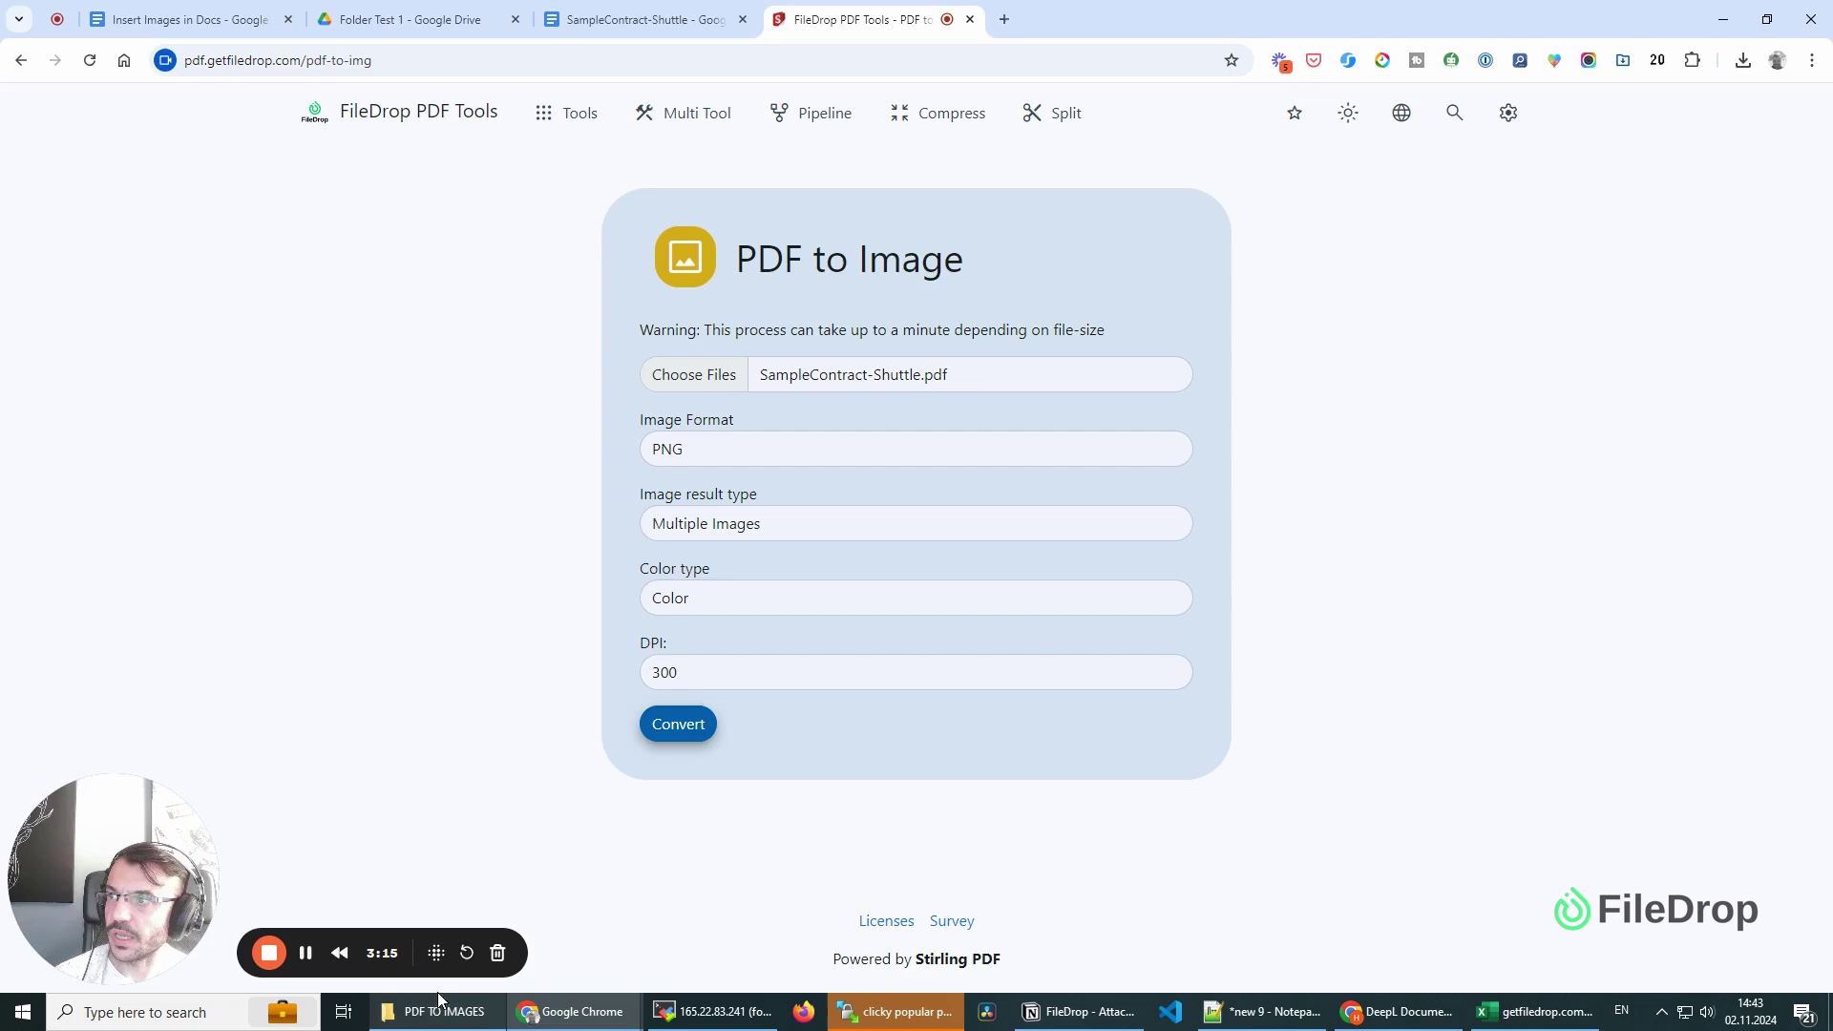
left_click(661, 12)
Step: Upload SampleContract-Shuttle_1.png from the PDF TO IMAGES folder into the blank Insert Images in Docs document
key("Page_Up")
key("Page_Up")
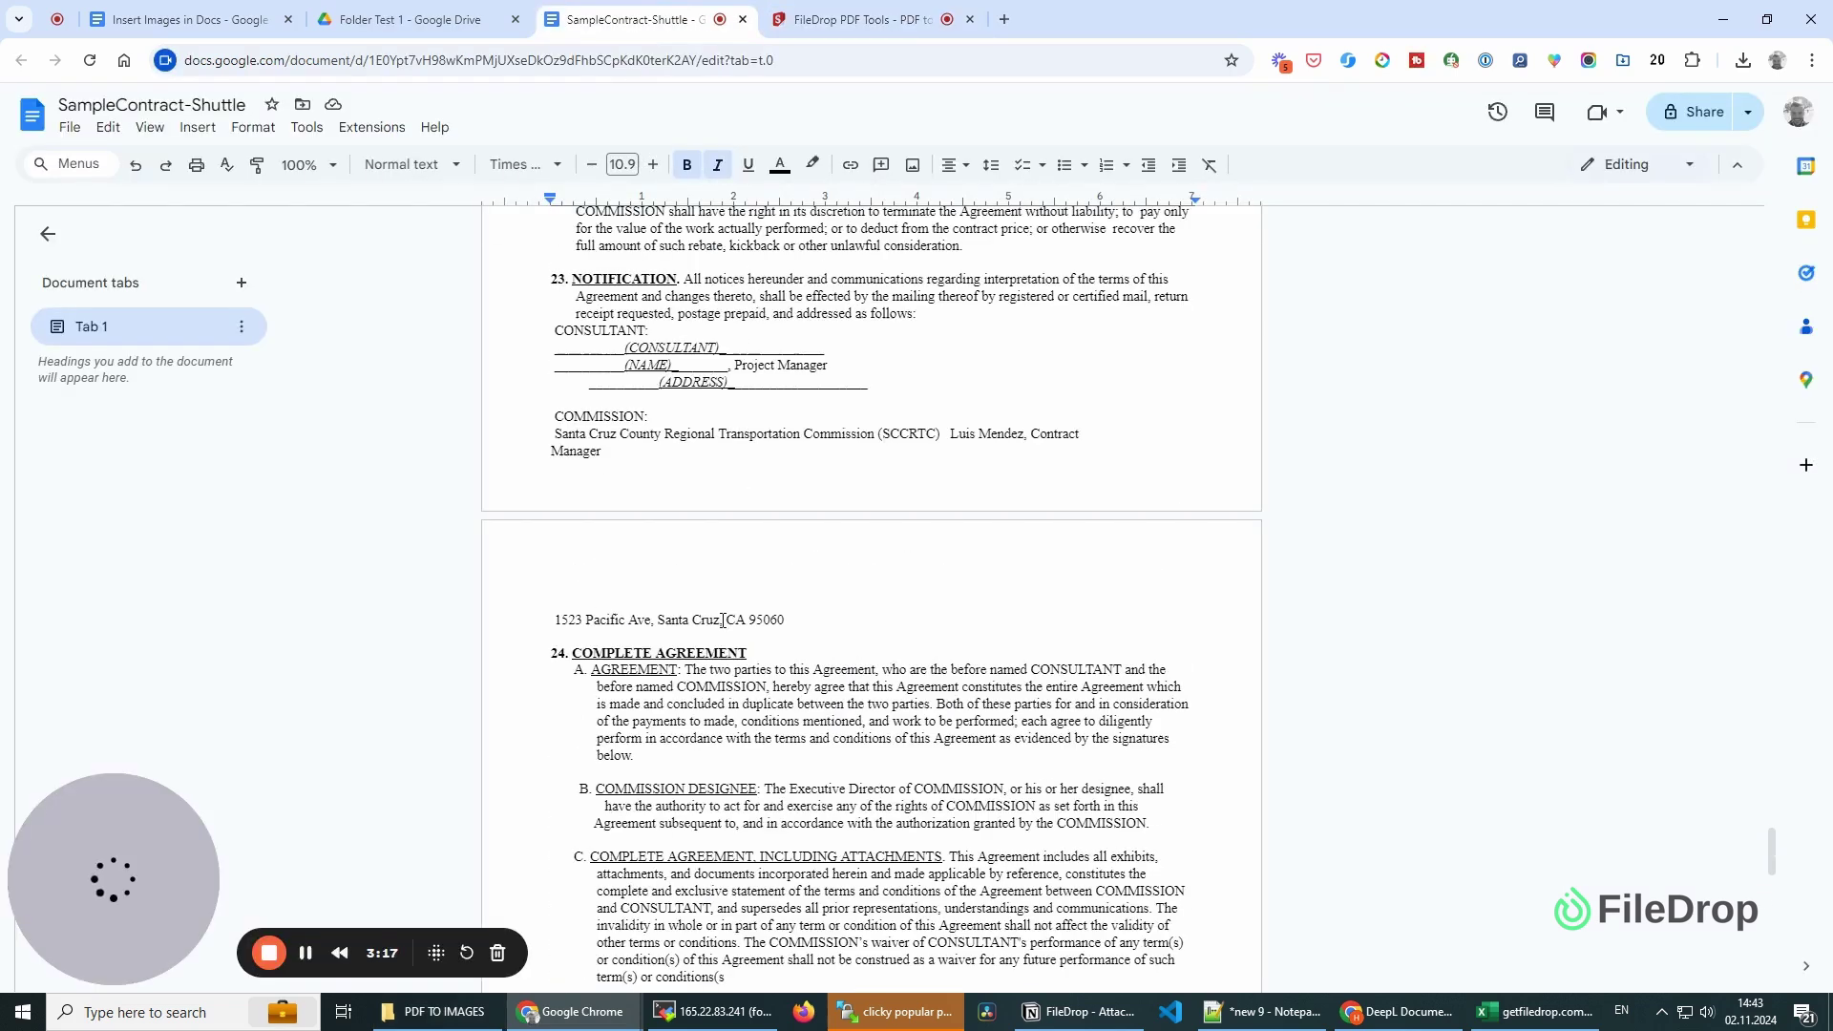
left_click(182, 20)
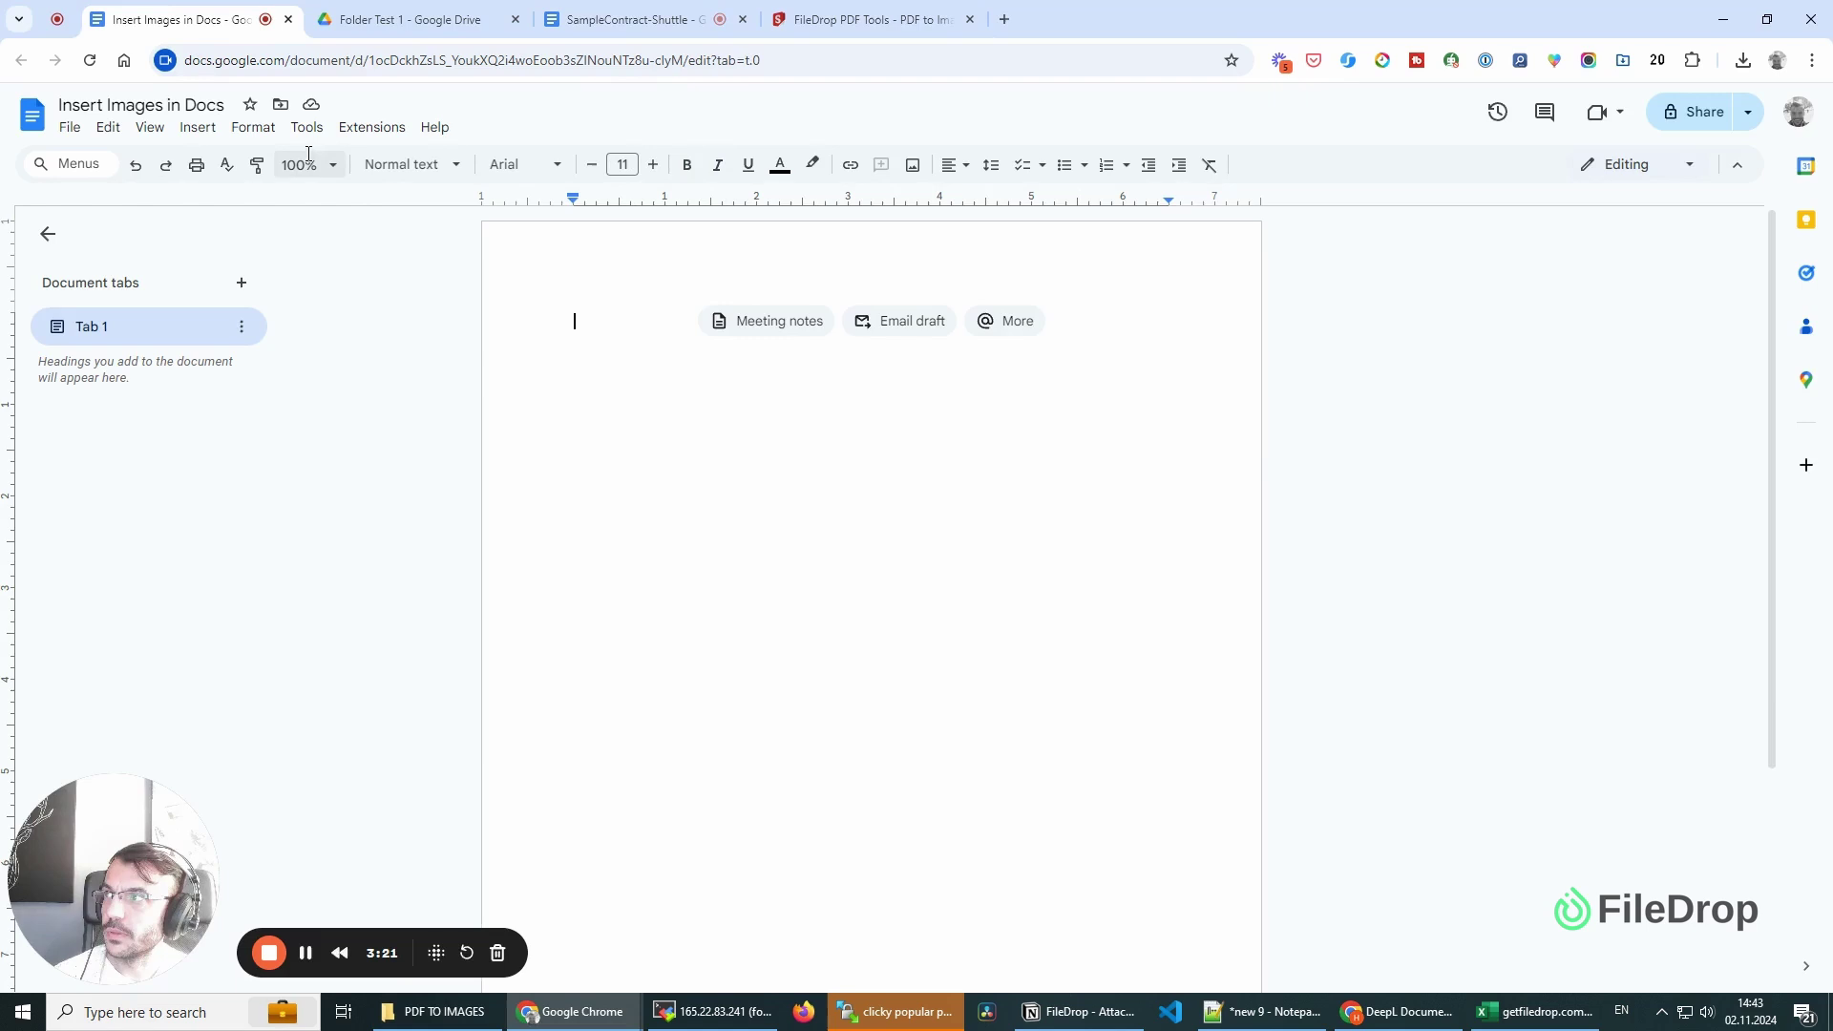
left_click(198, 127)
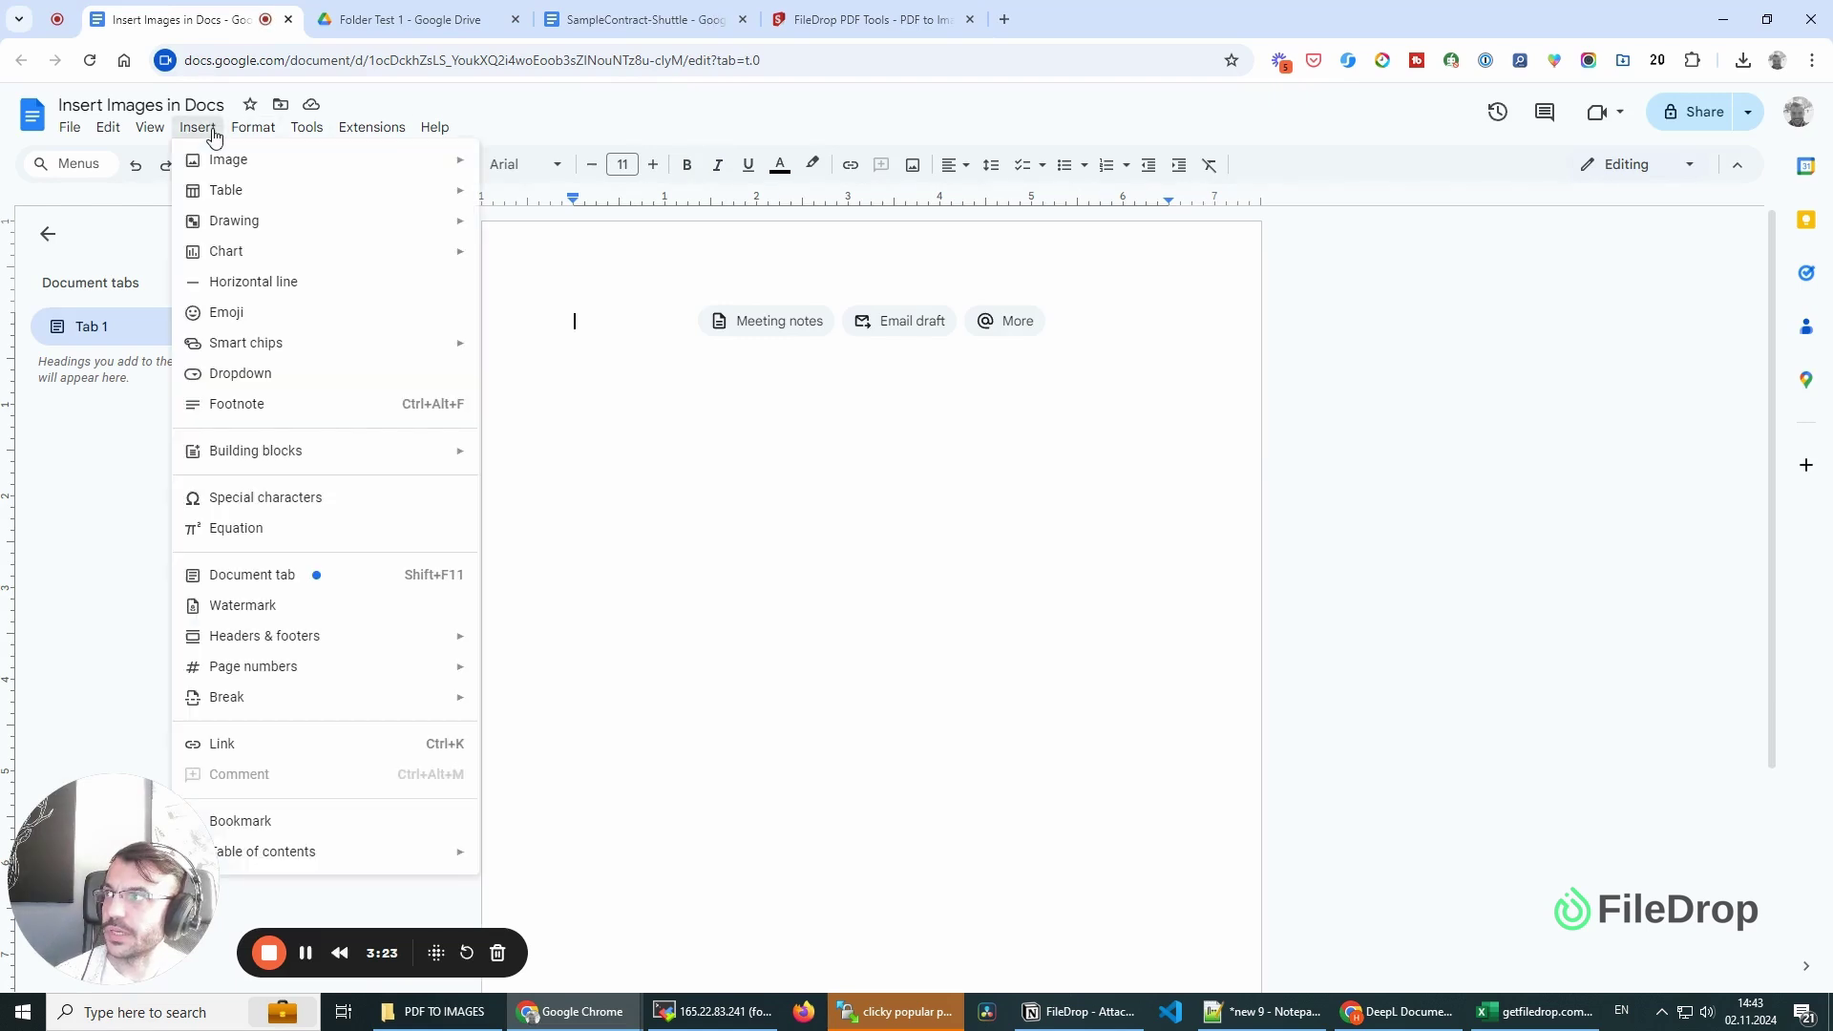
mouse_move(225, 159)
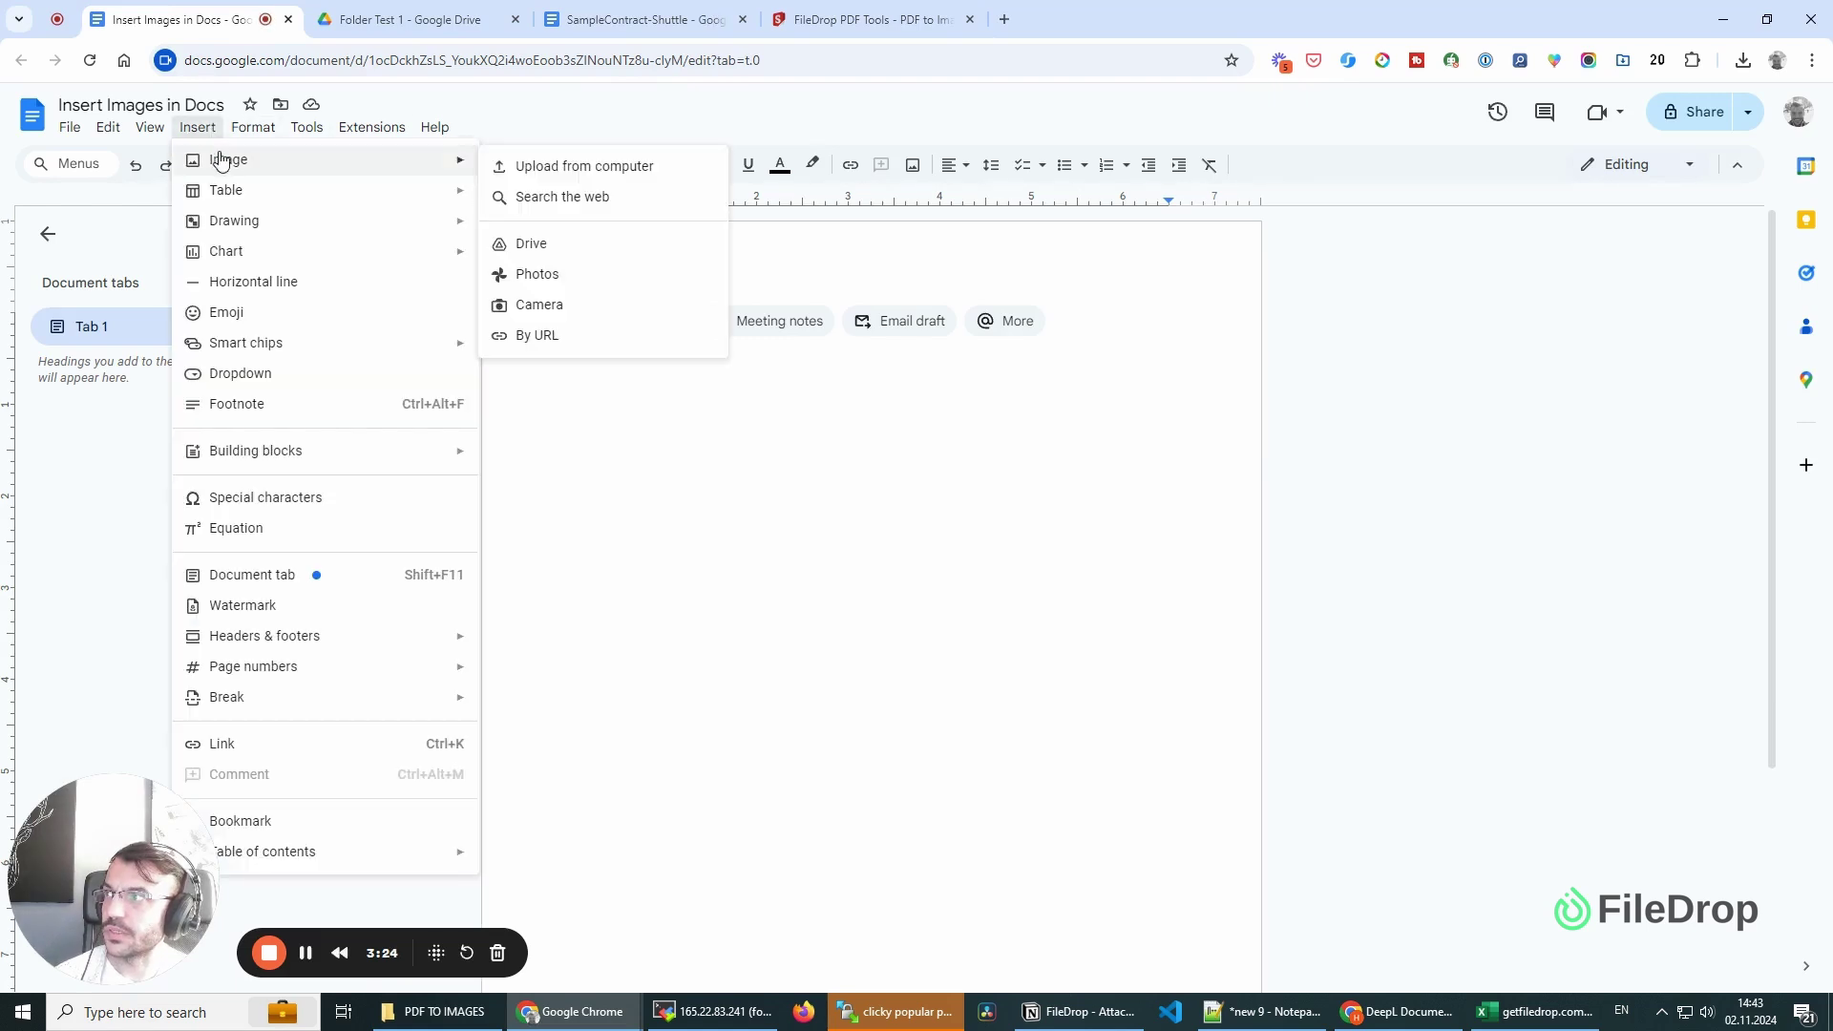
left_click(558, 169)
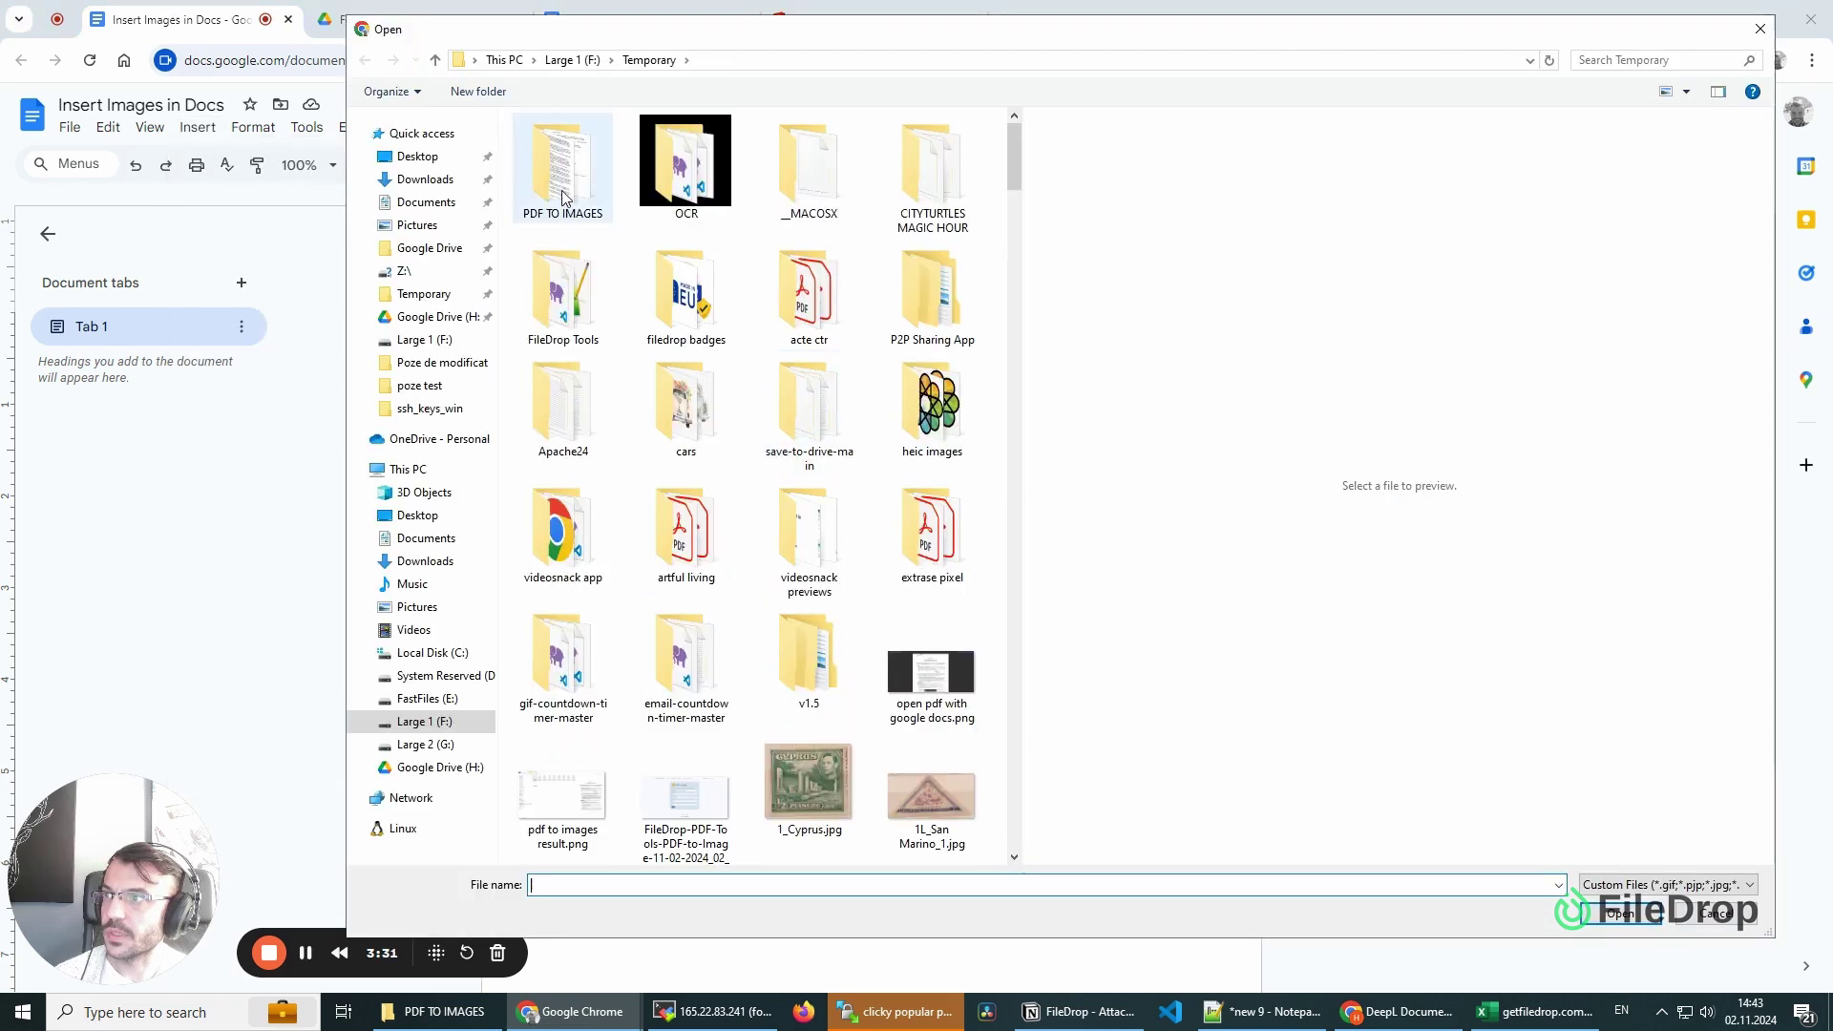
double_click(563, 181)
left_click(563, 162)
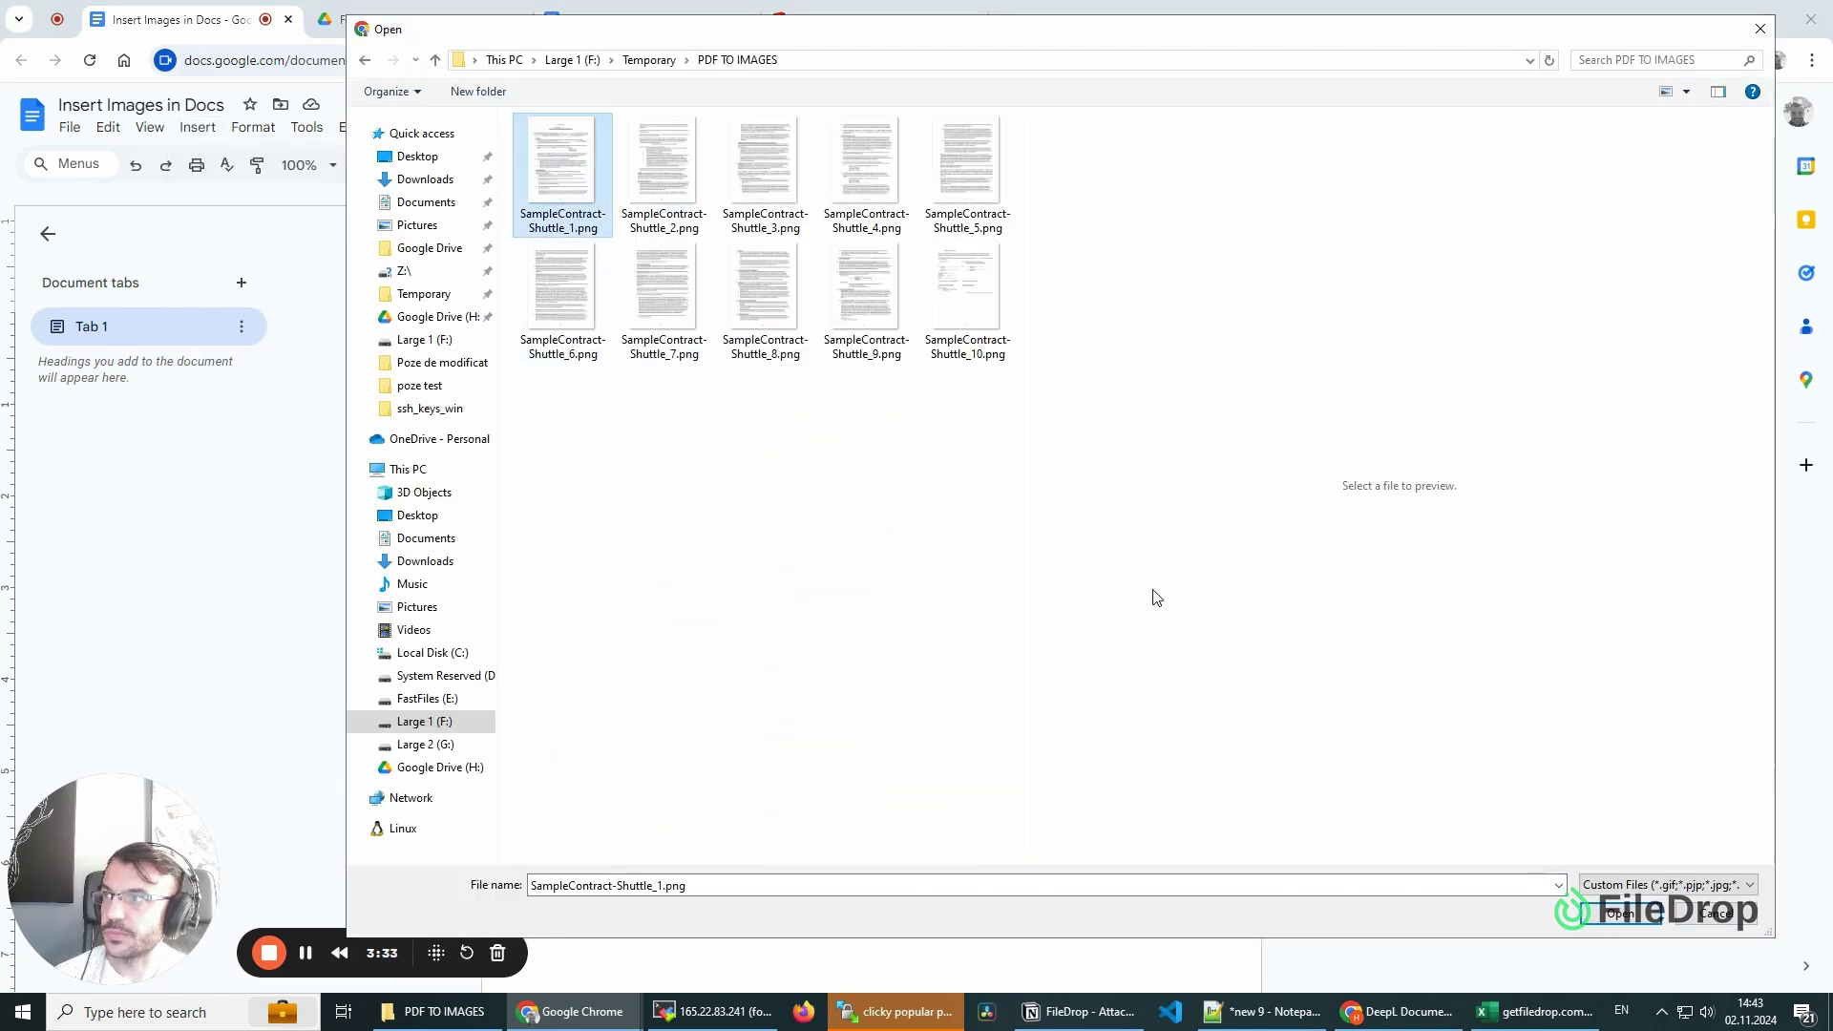
left_click(1614, 909)
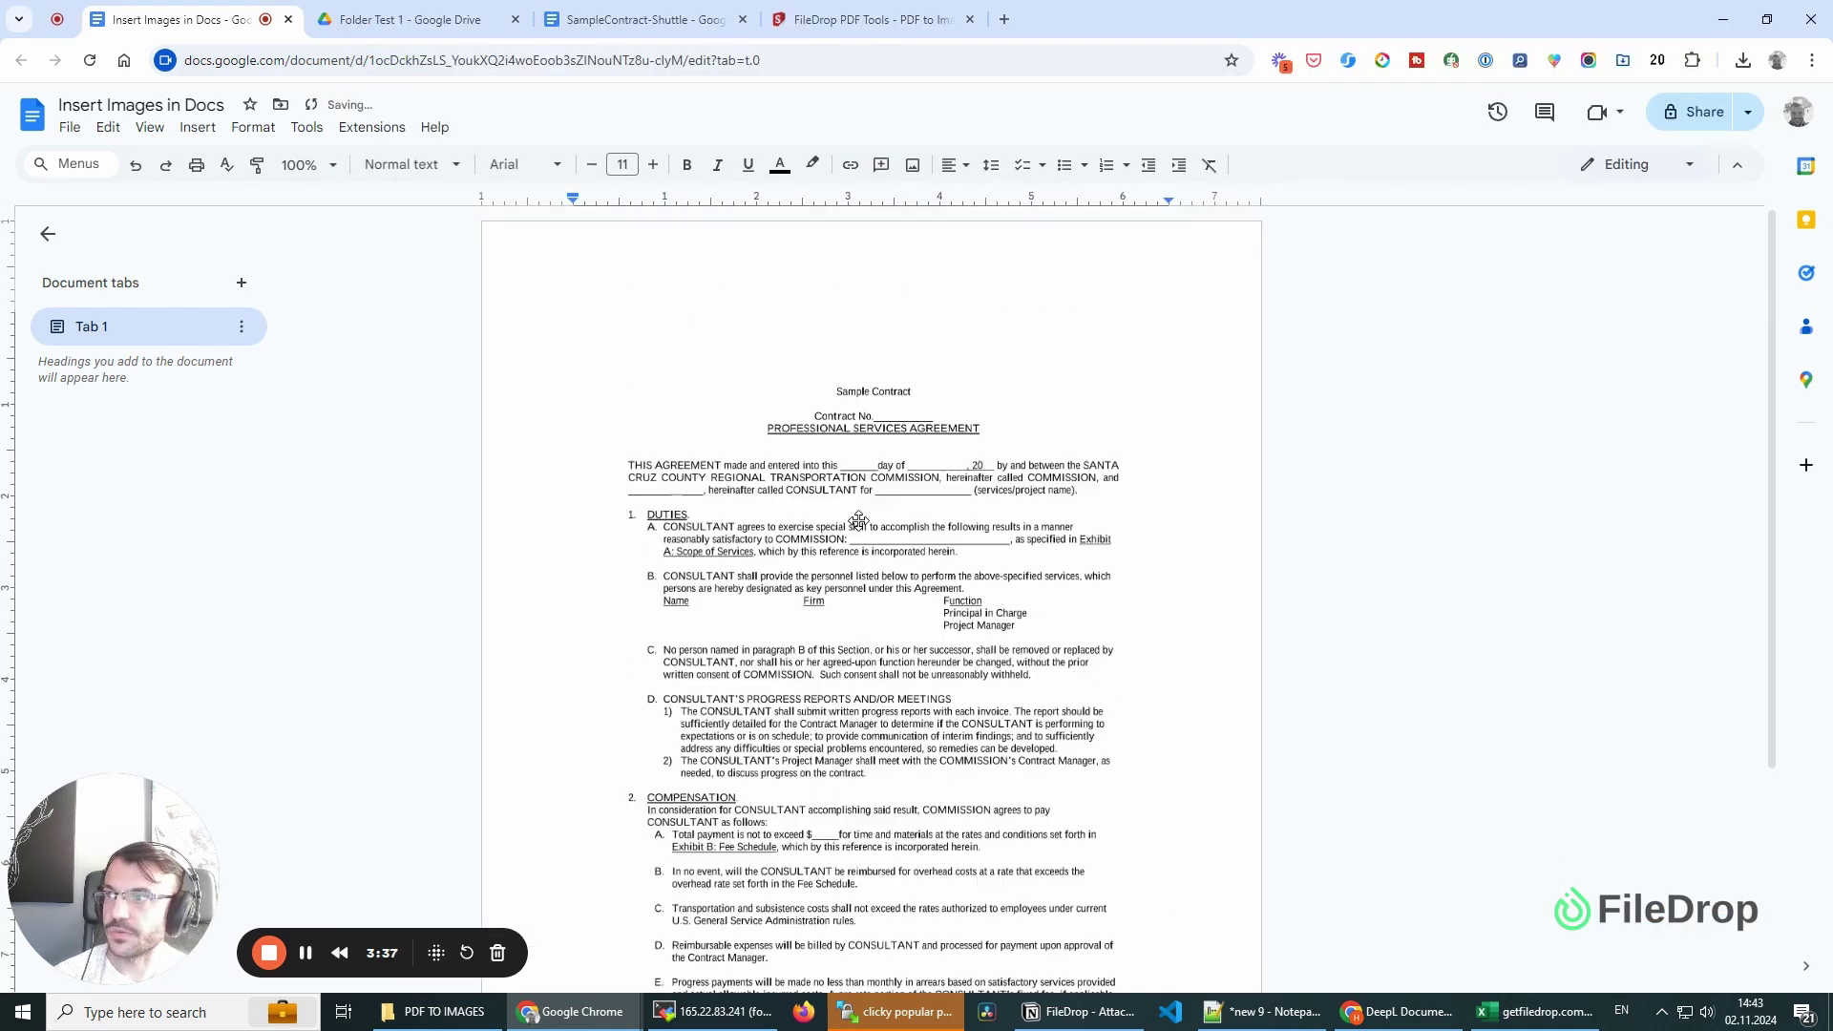
Step: Start the FileDrop add-on from the Extensions menu
left_click(371, 127)
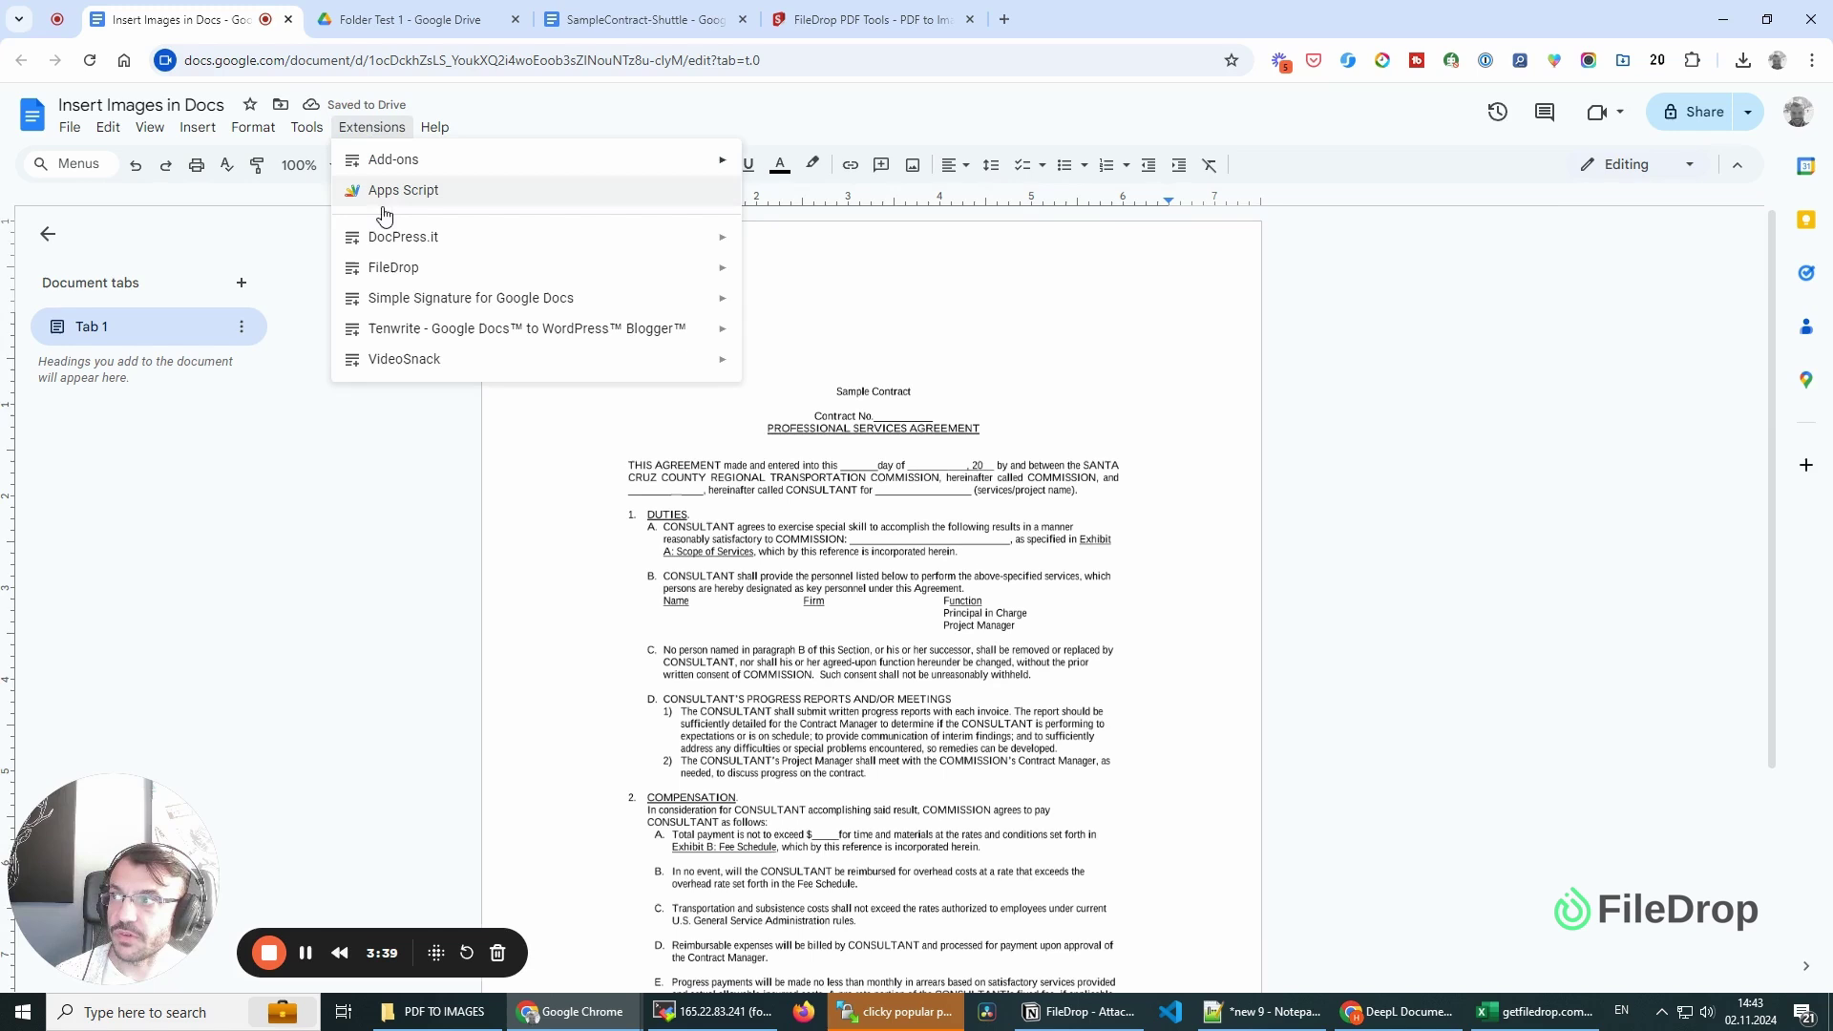
mouse_move(401, 270)
left_click(840, 274)
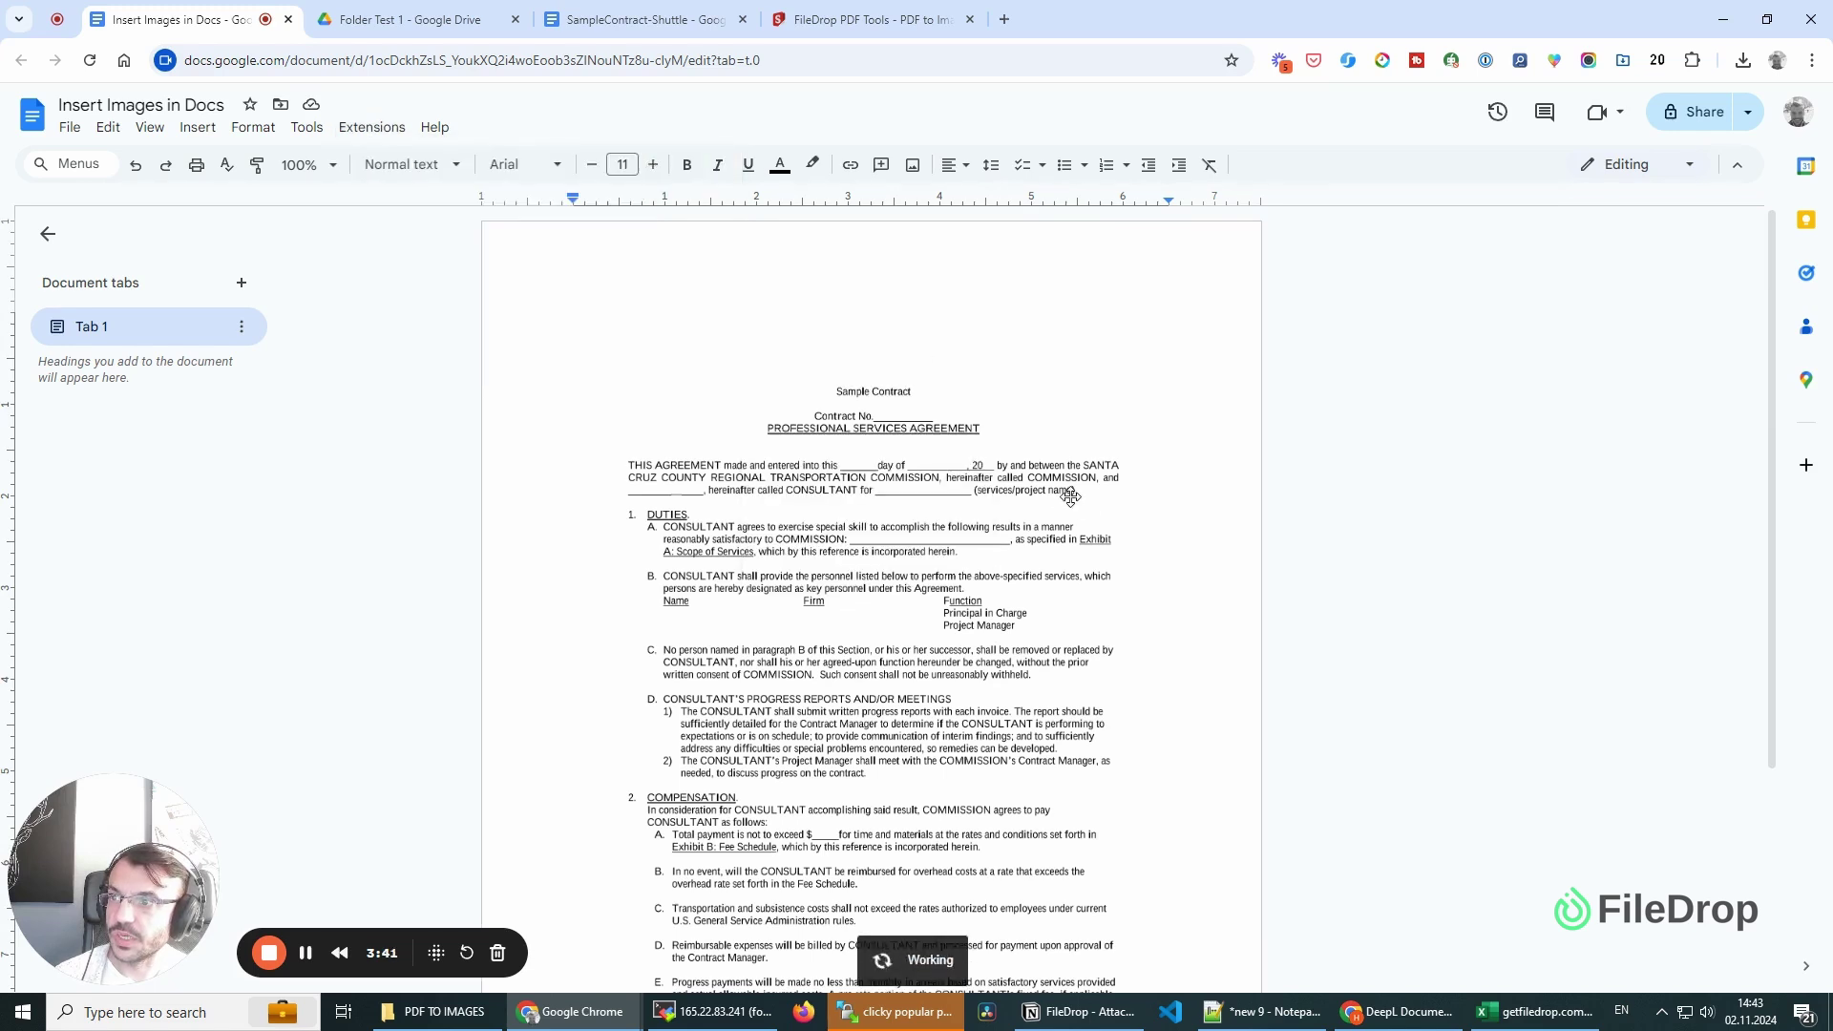
Step: Delete the inserted page image and upload SampleContract-Shuttle_1.png to FileDrop
left_click(1012, 494)
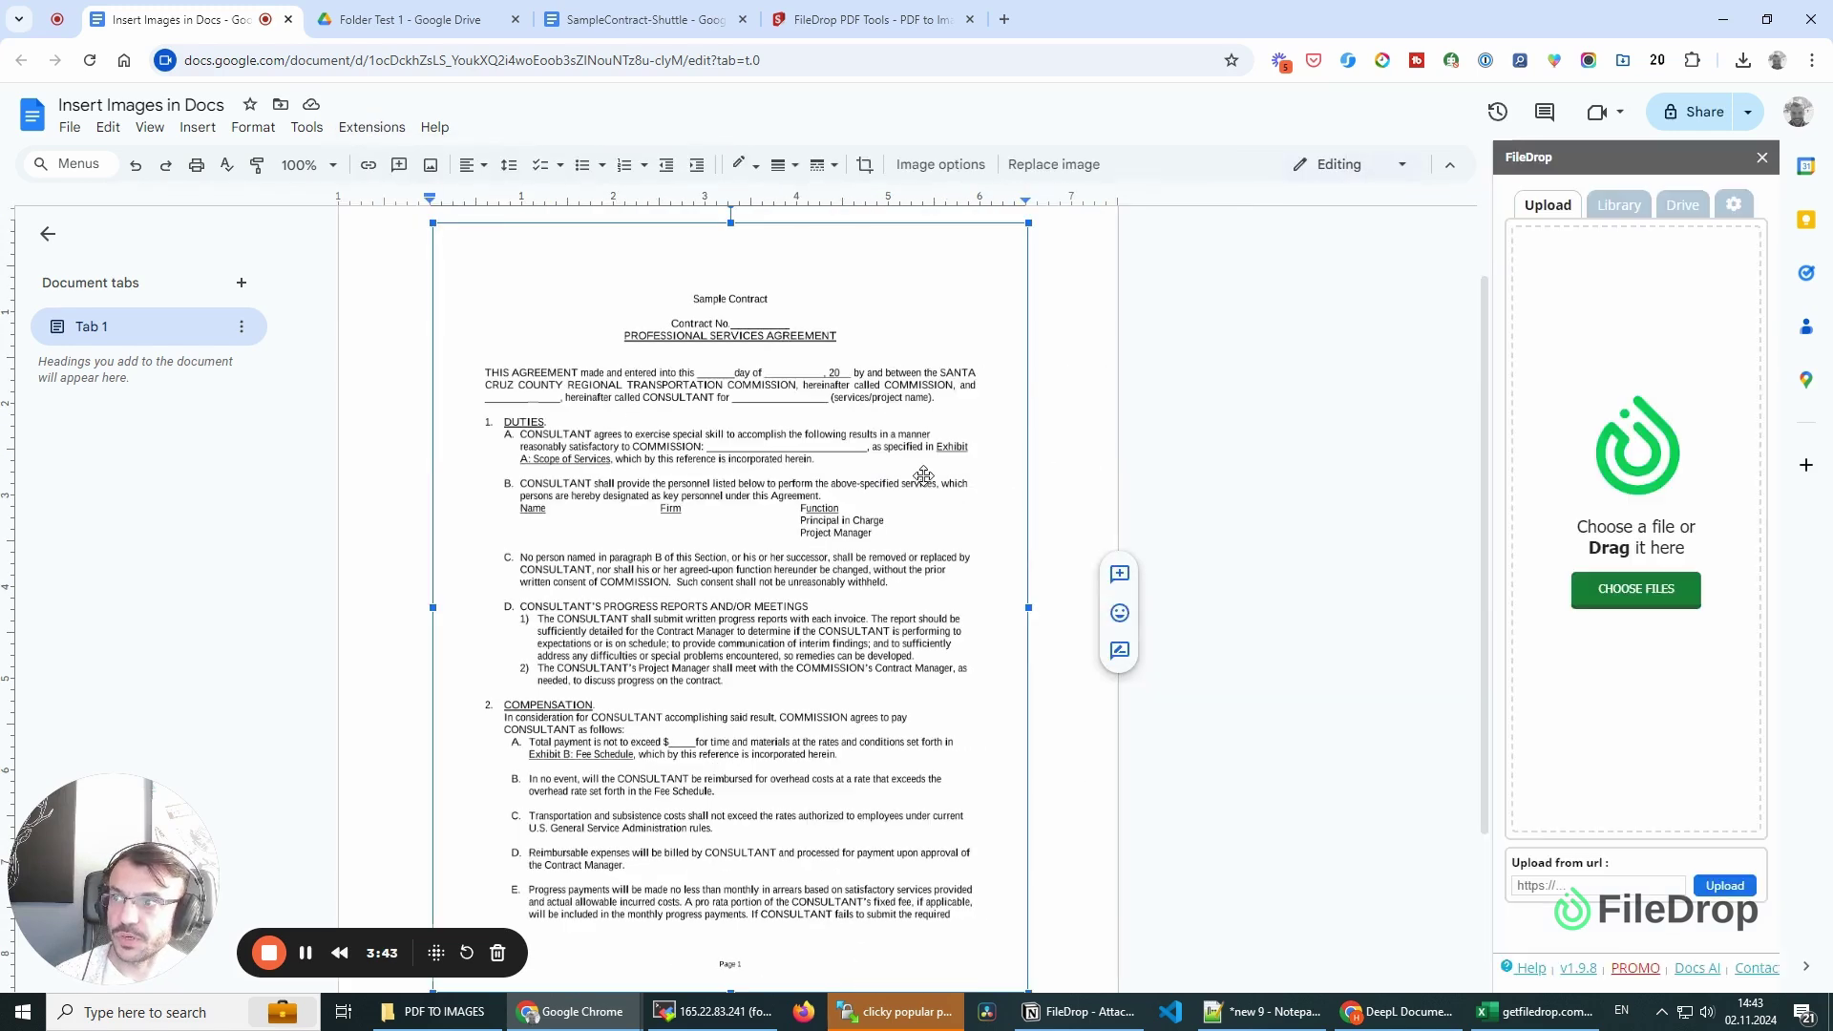
key("Delete")
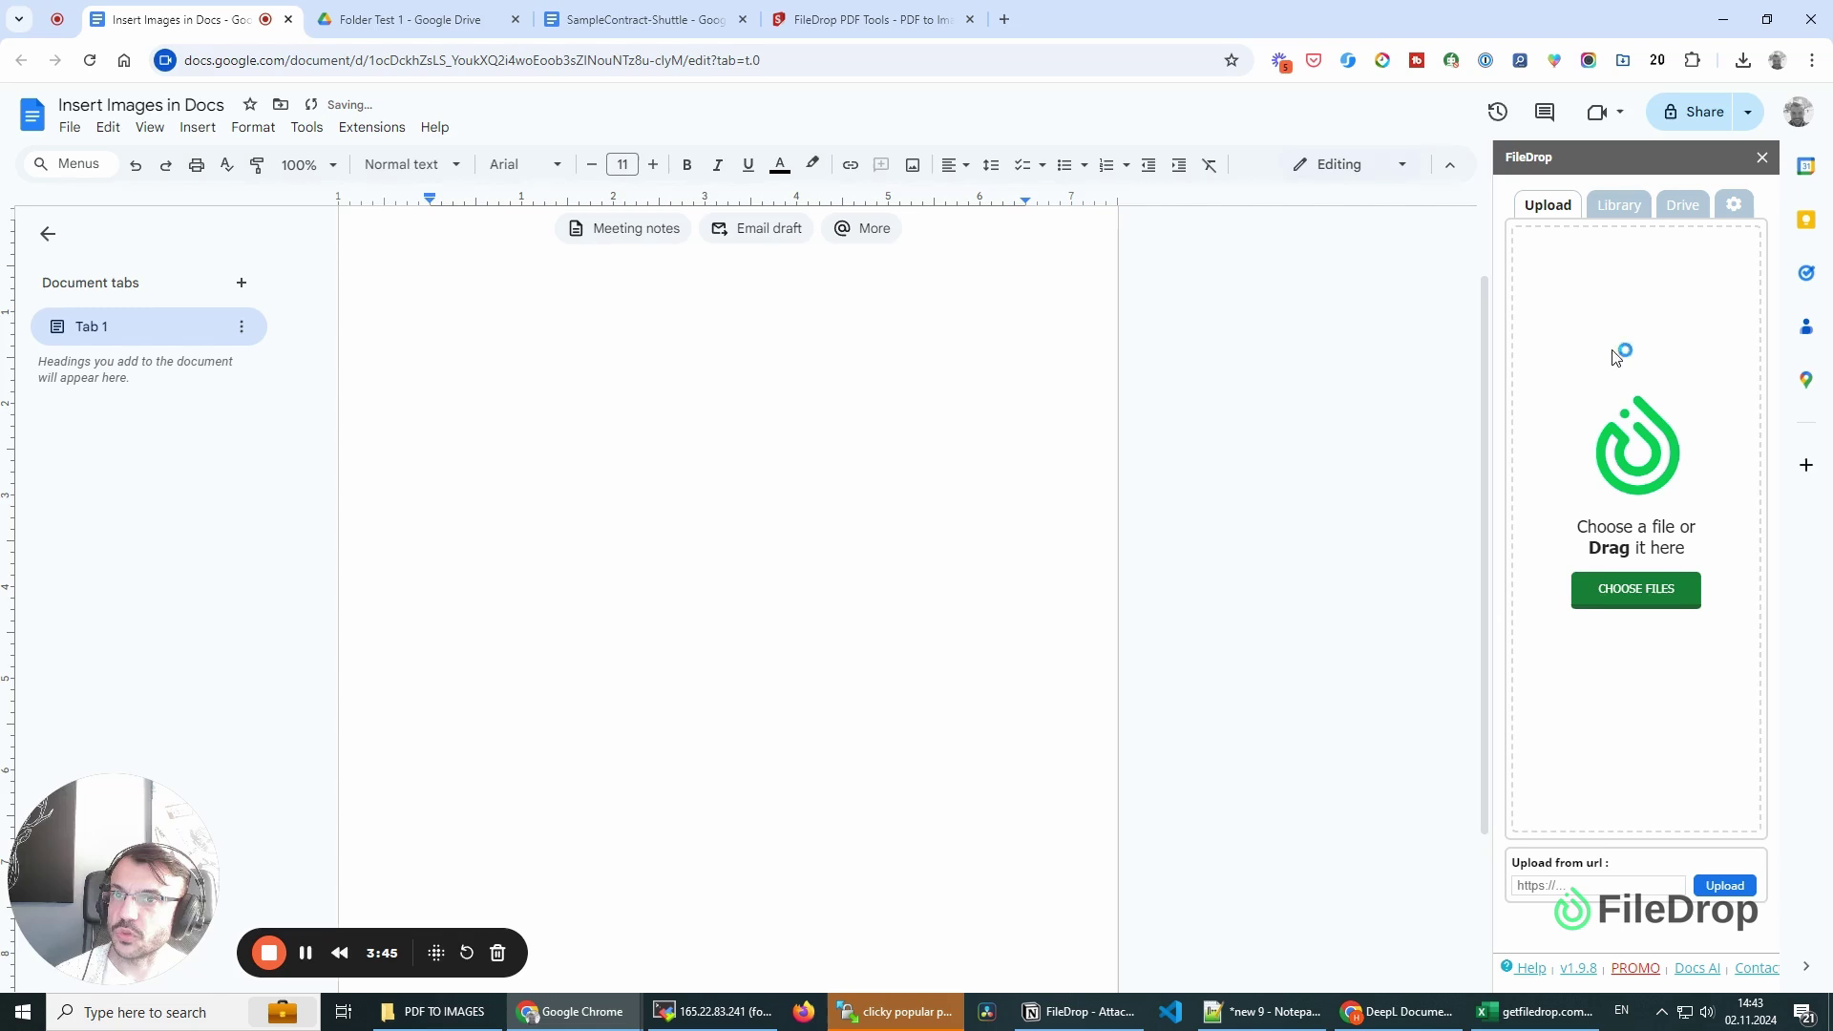
left_click(594, 206)
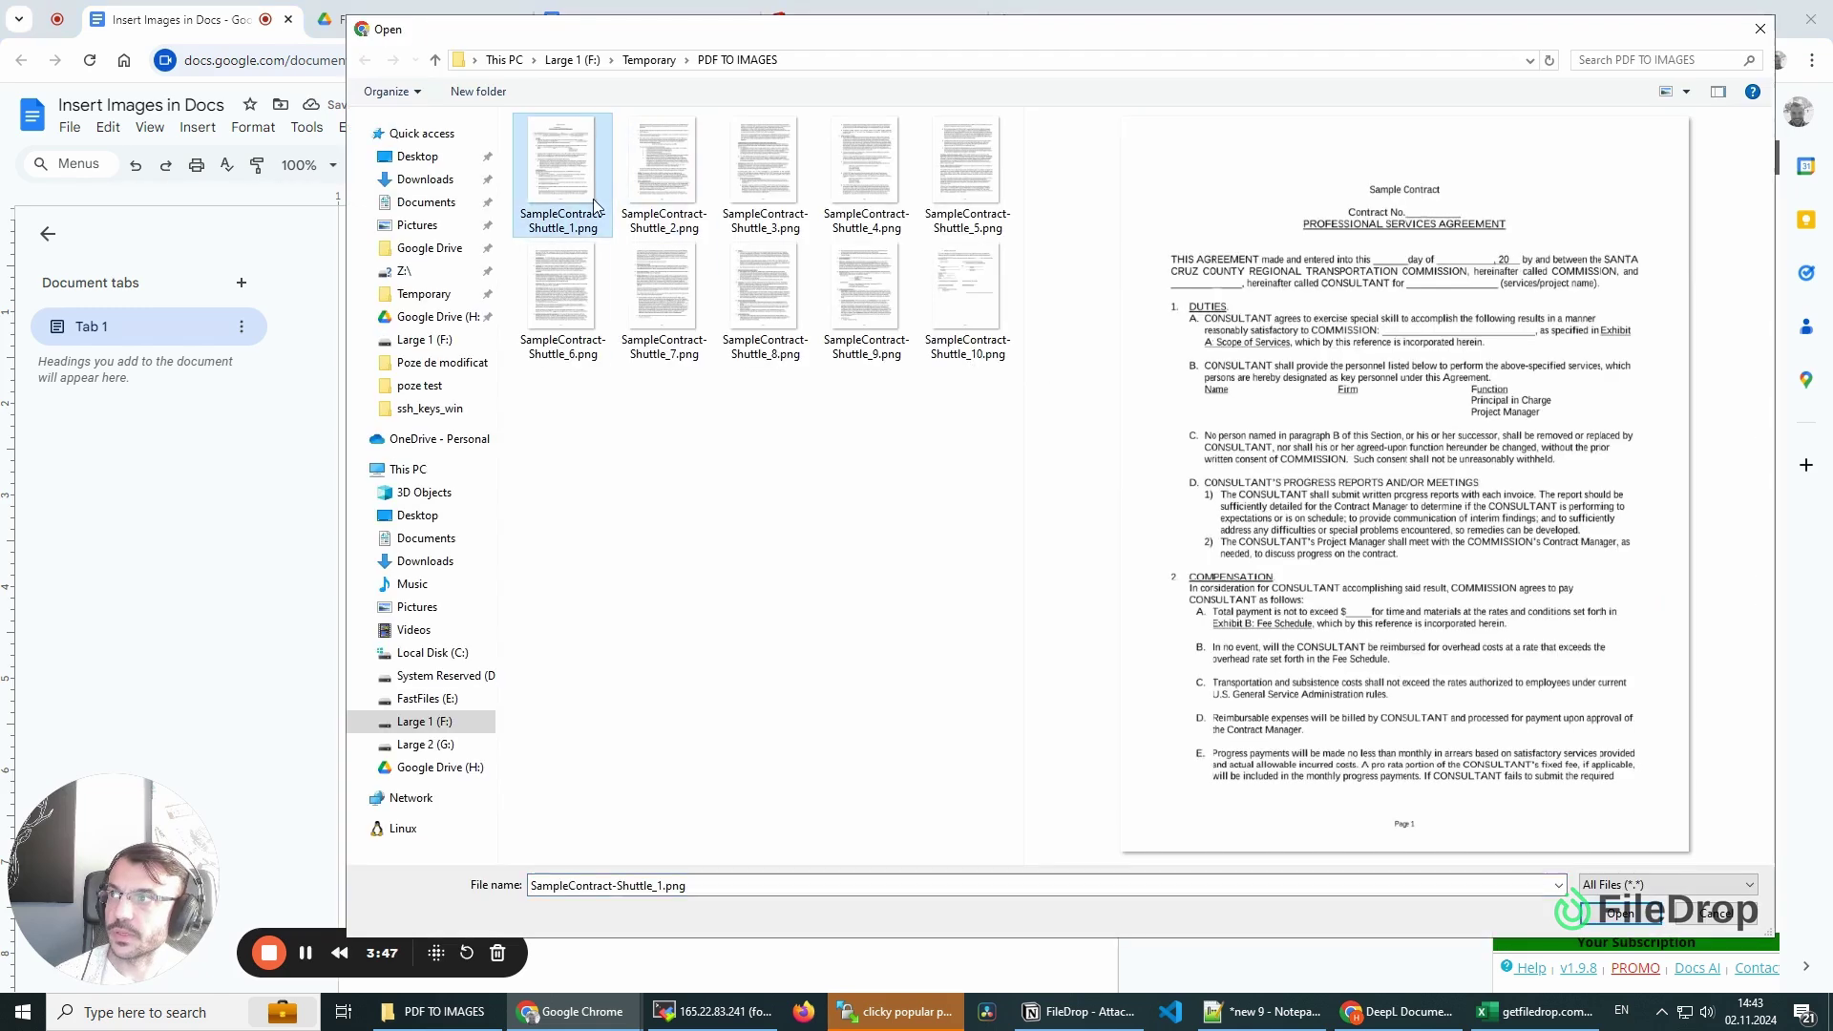
left_click(1611, 912)
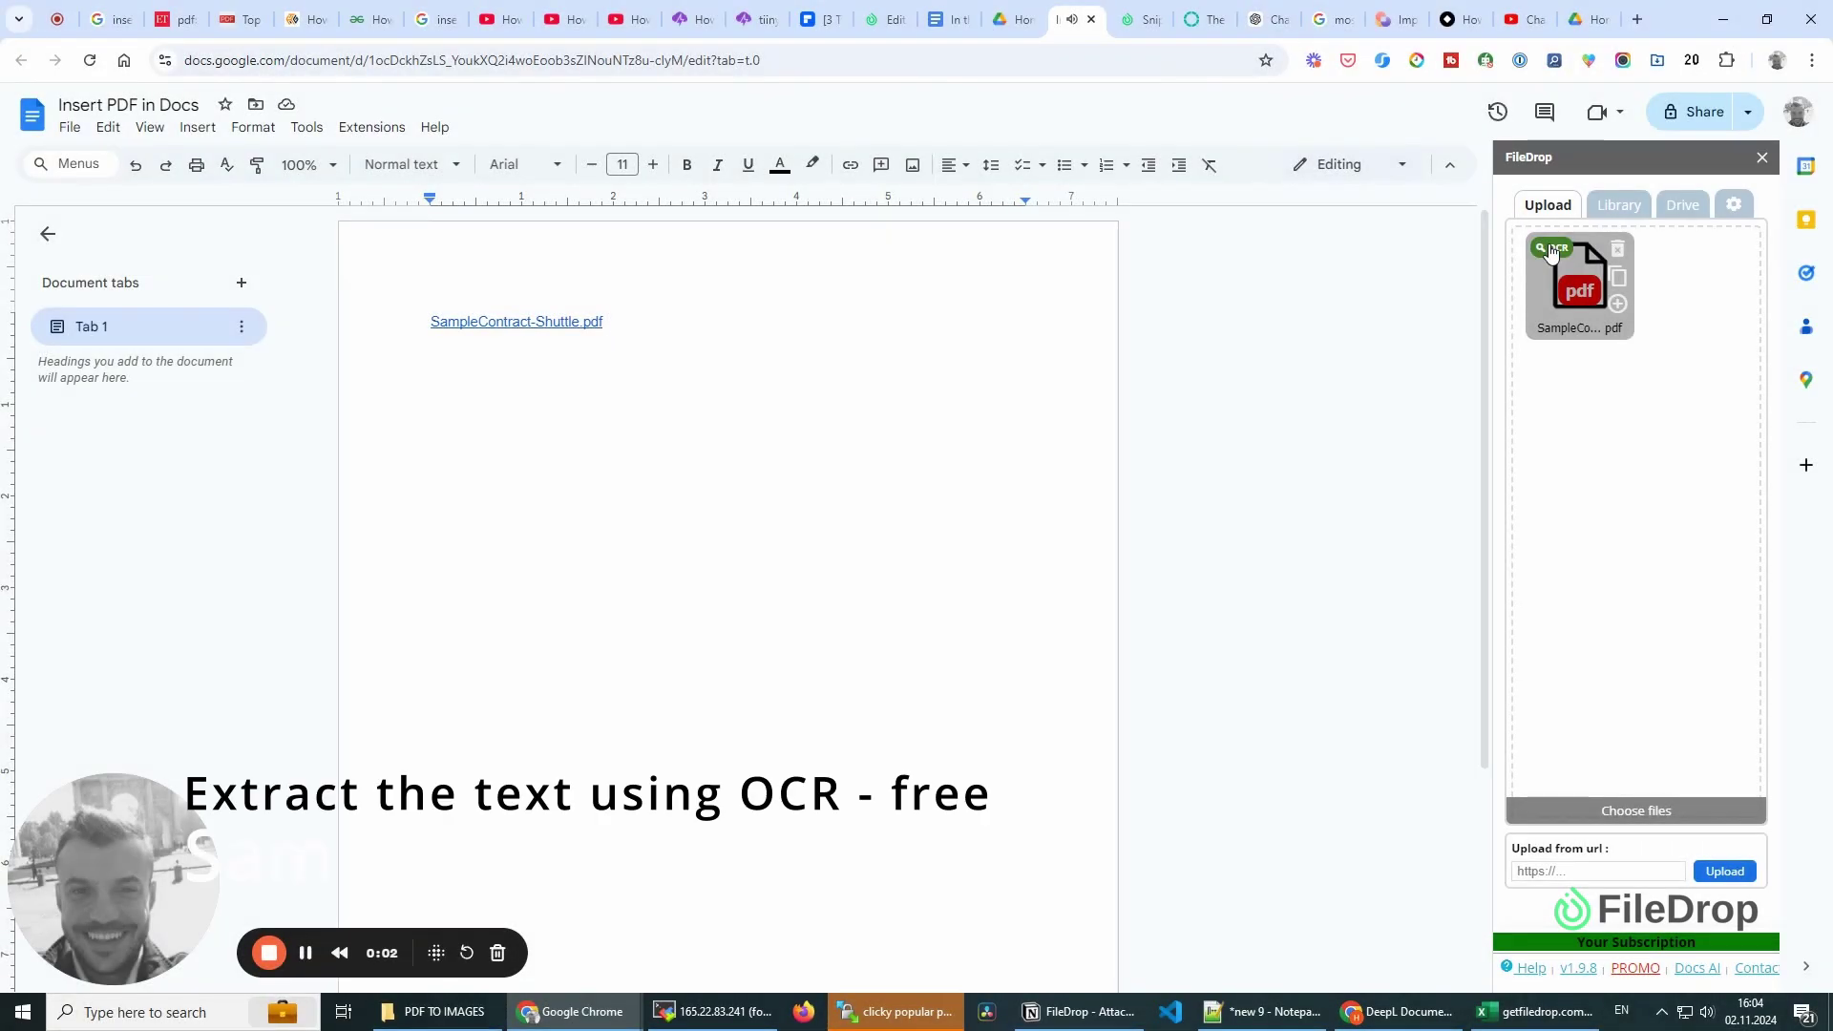
Step: Run OCR on the page image, paste the recognized text after the PDF link, and close the text view
left_click(1552, 250)
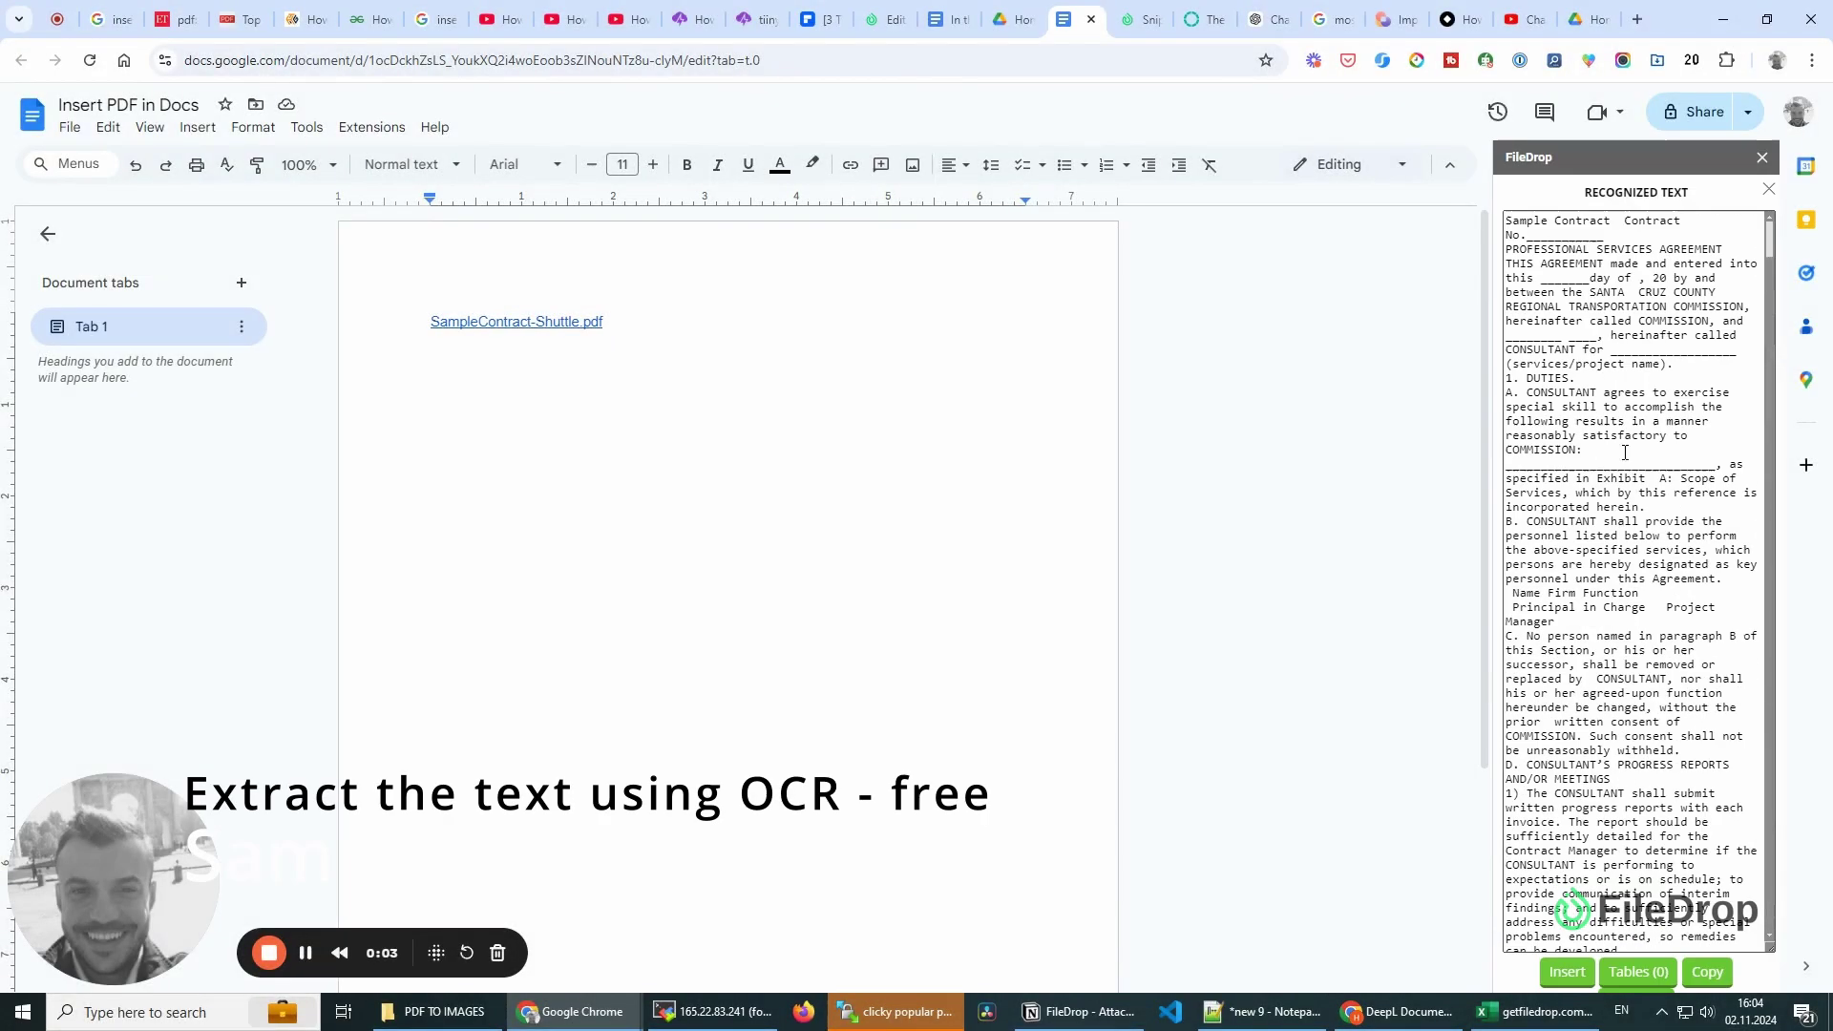
scroll(1544, 406, "down", 15)
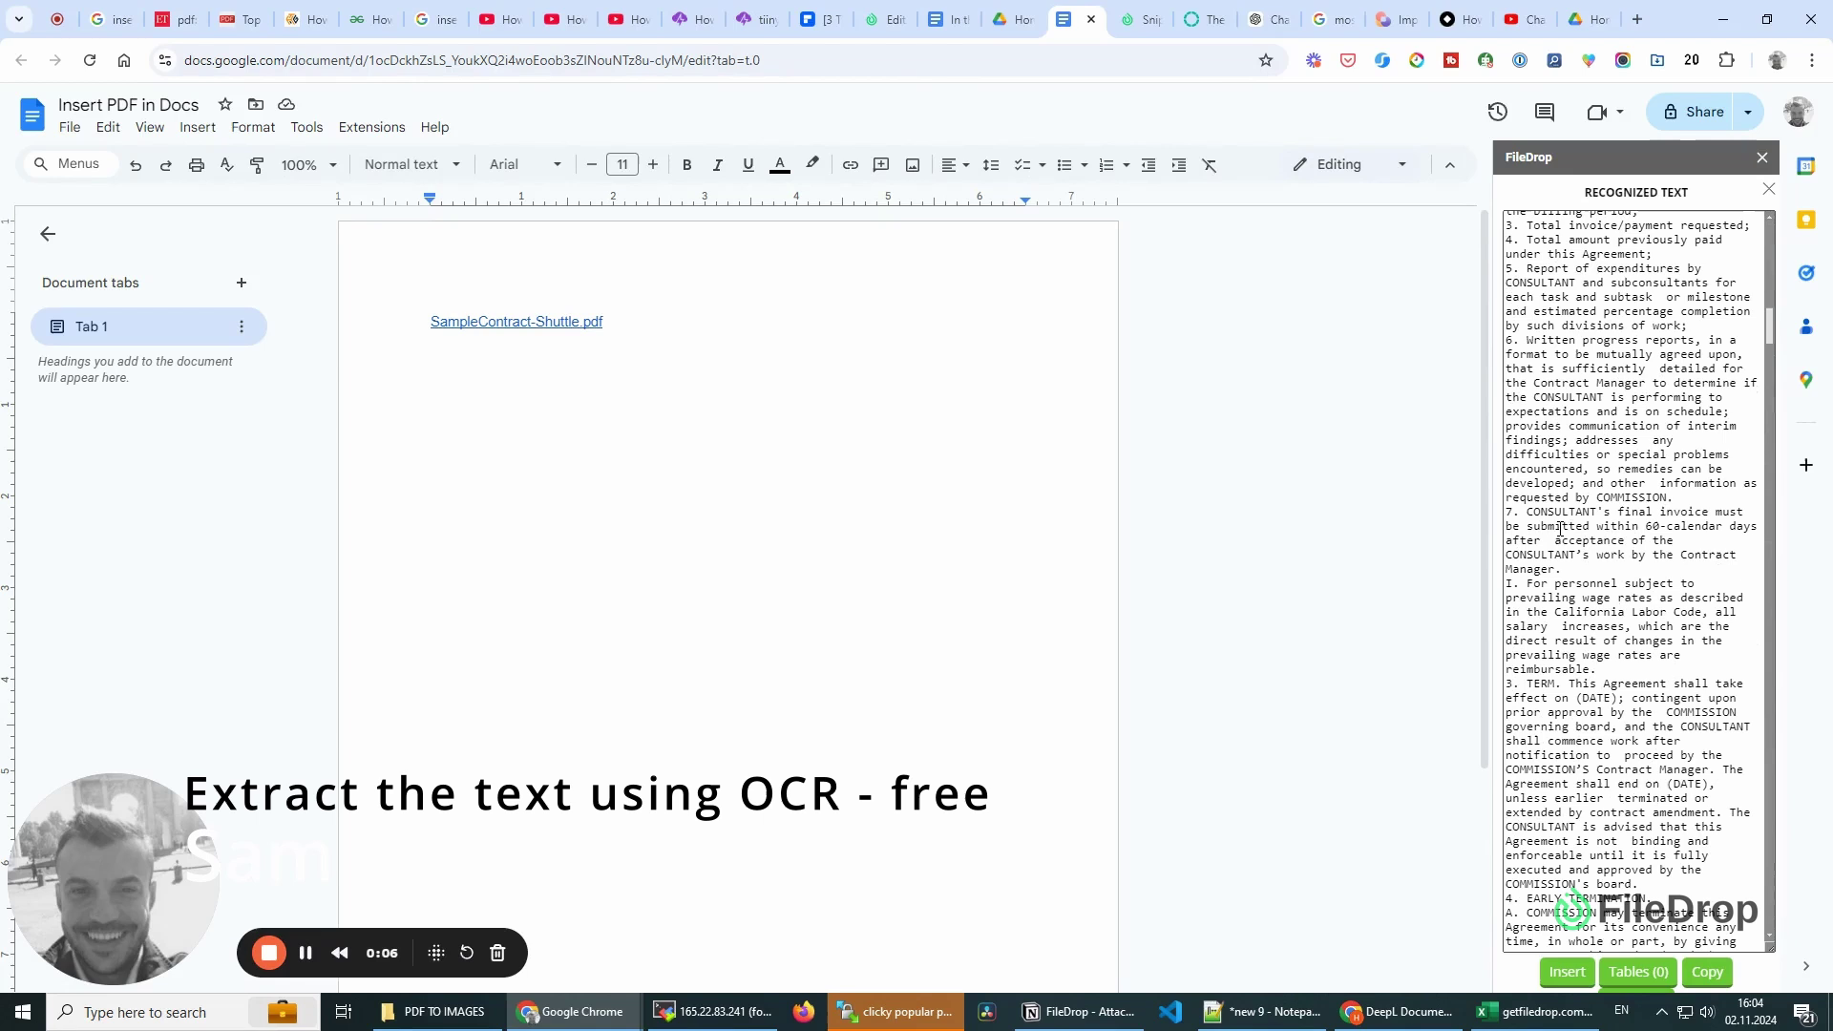
left_click(861, 366)
left_click_drag(861, 365, 427, 316)
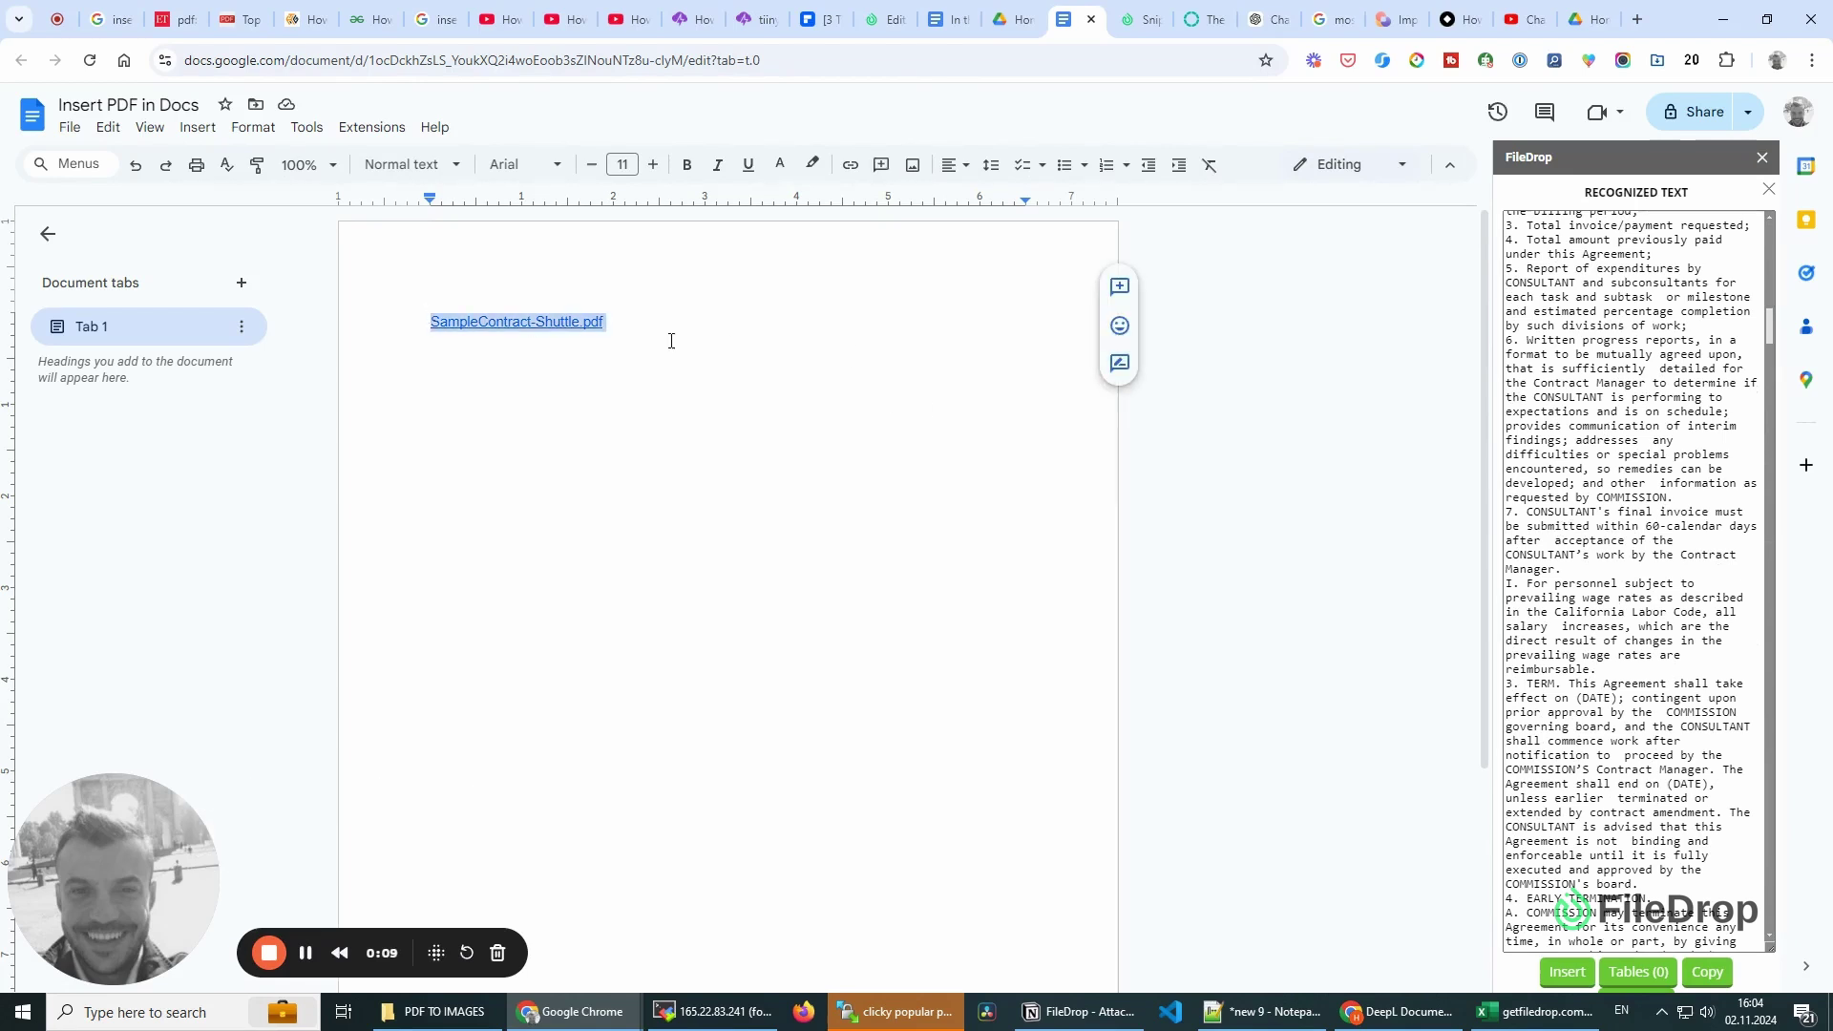
left_click(701, 338)
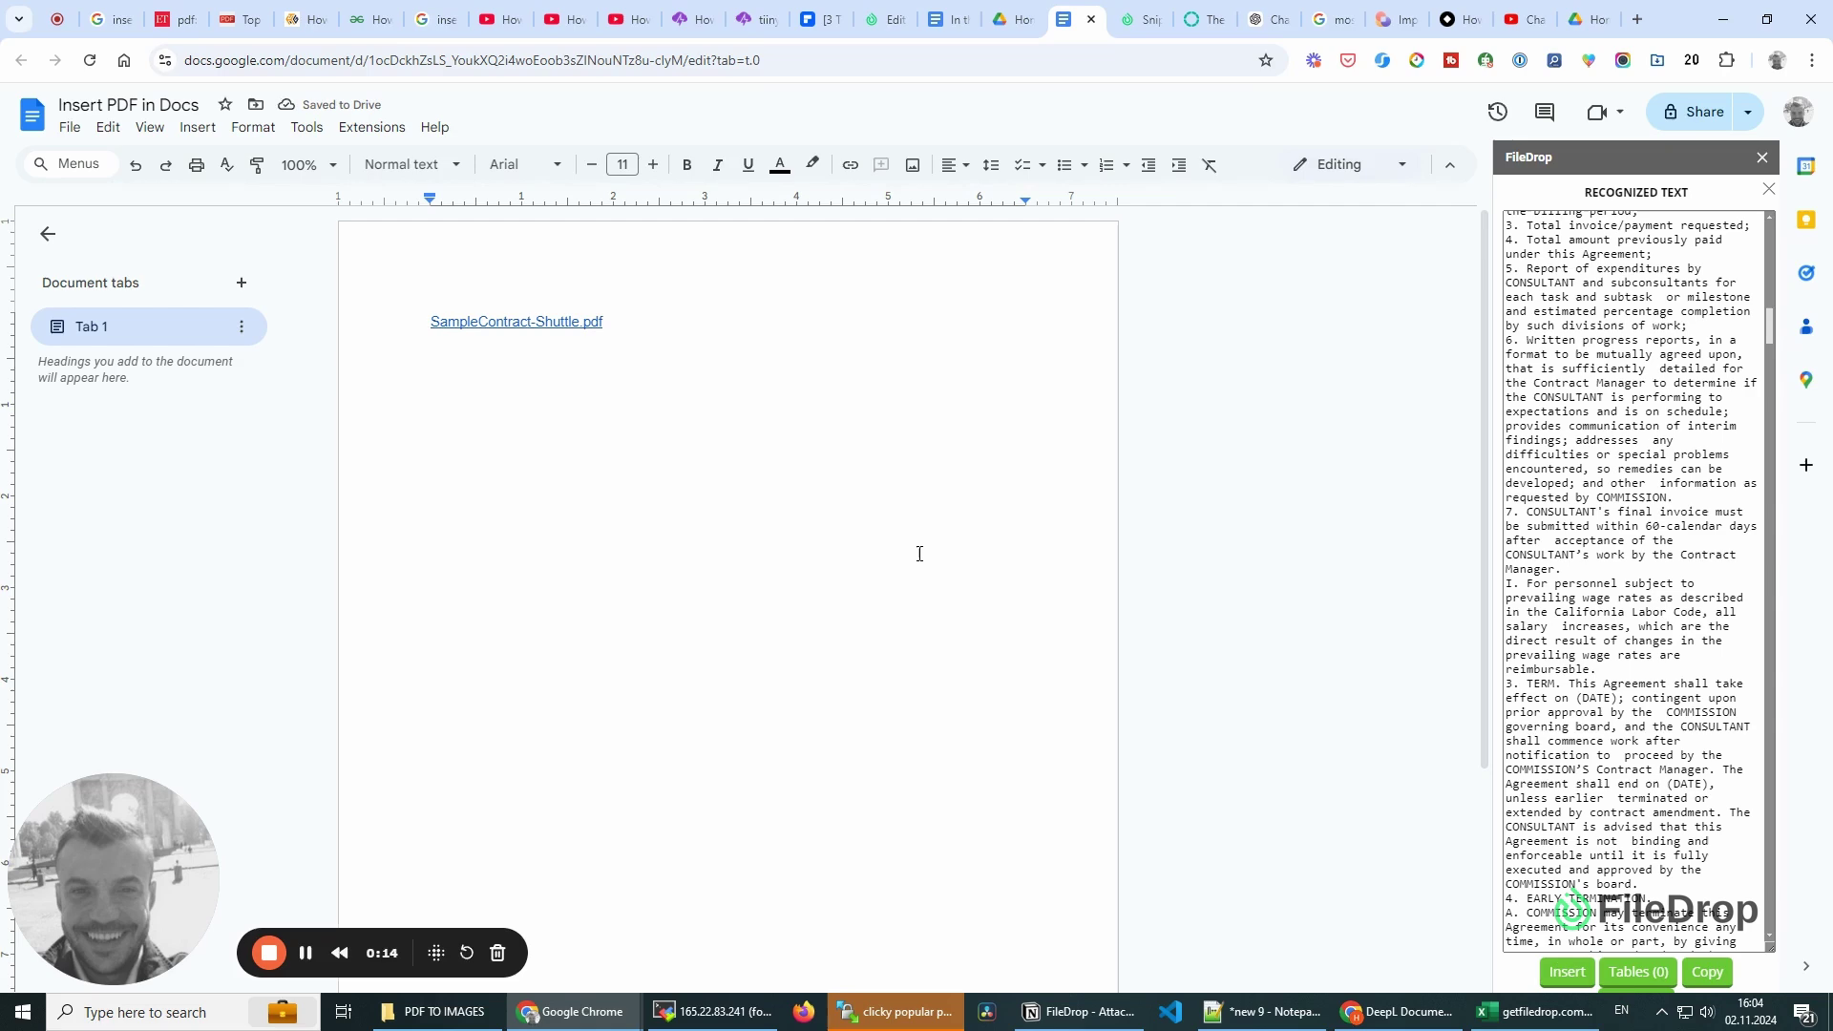
key("ctrl+v")
left_click_drag(1480, 913, 1466, 237)
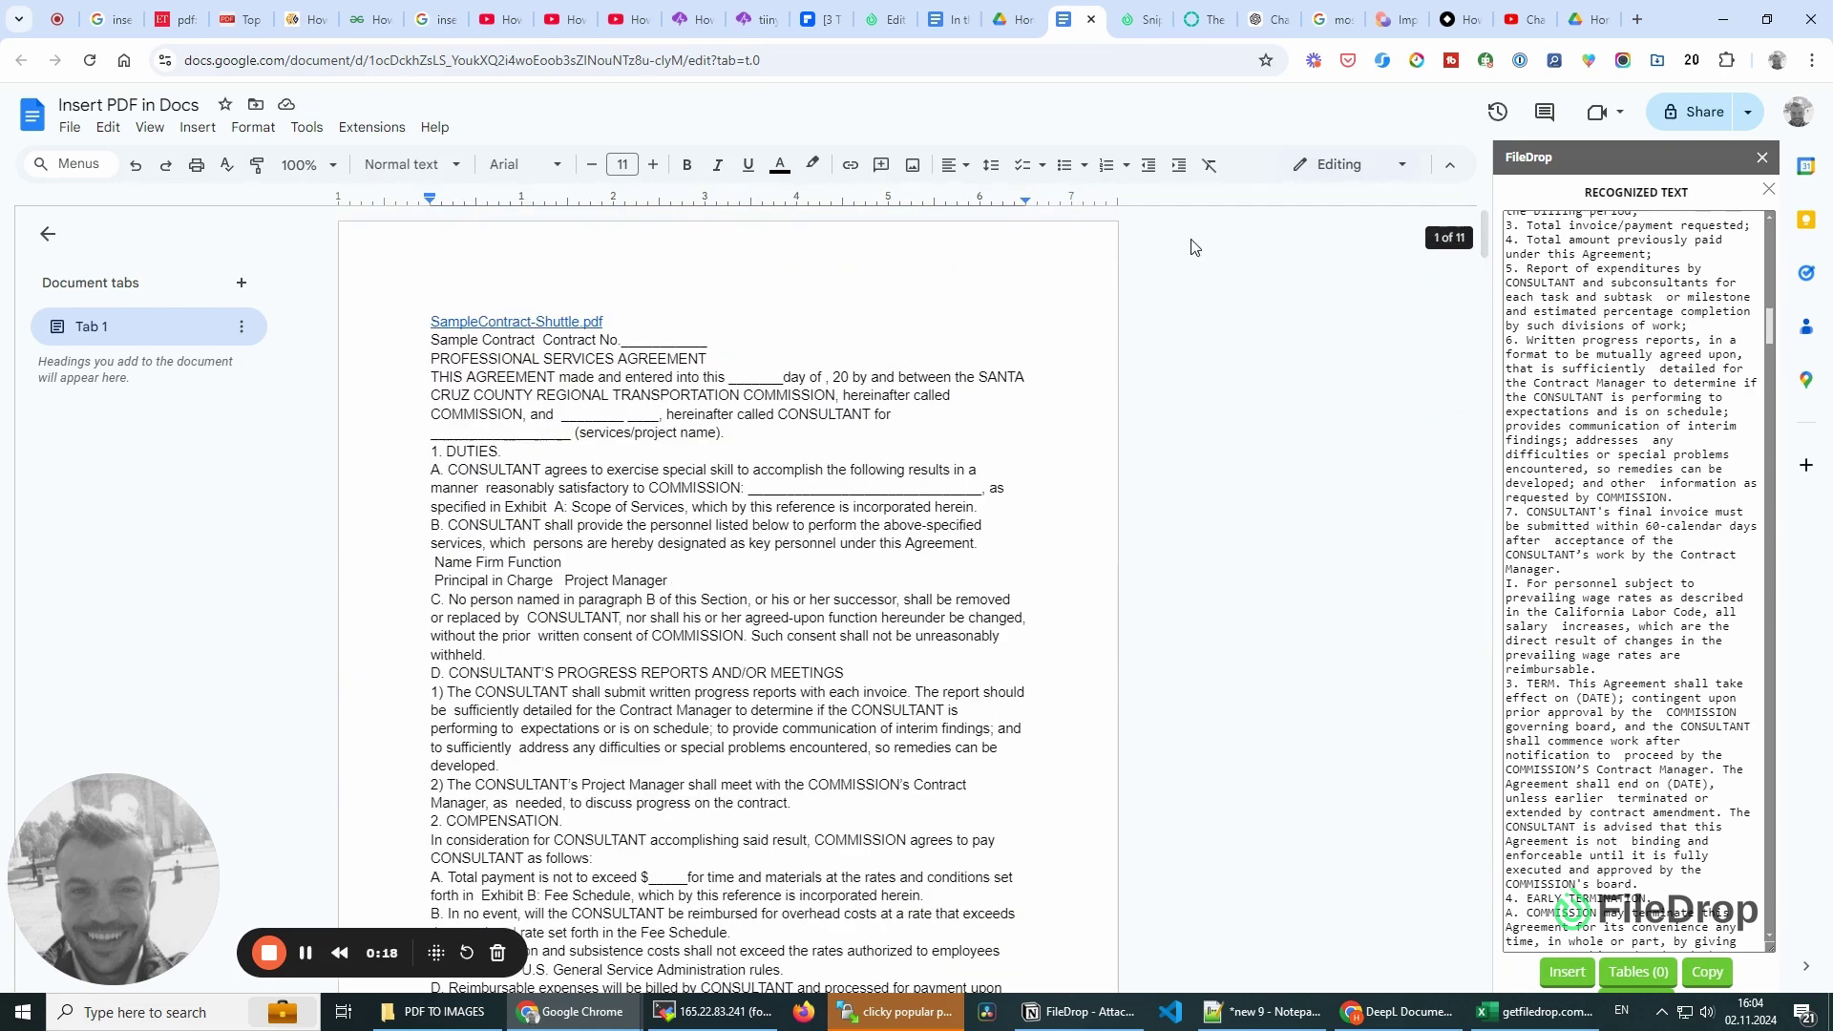
left_click(1769, 191)
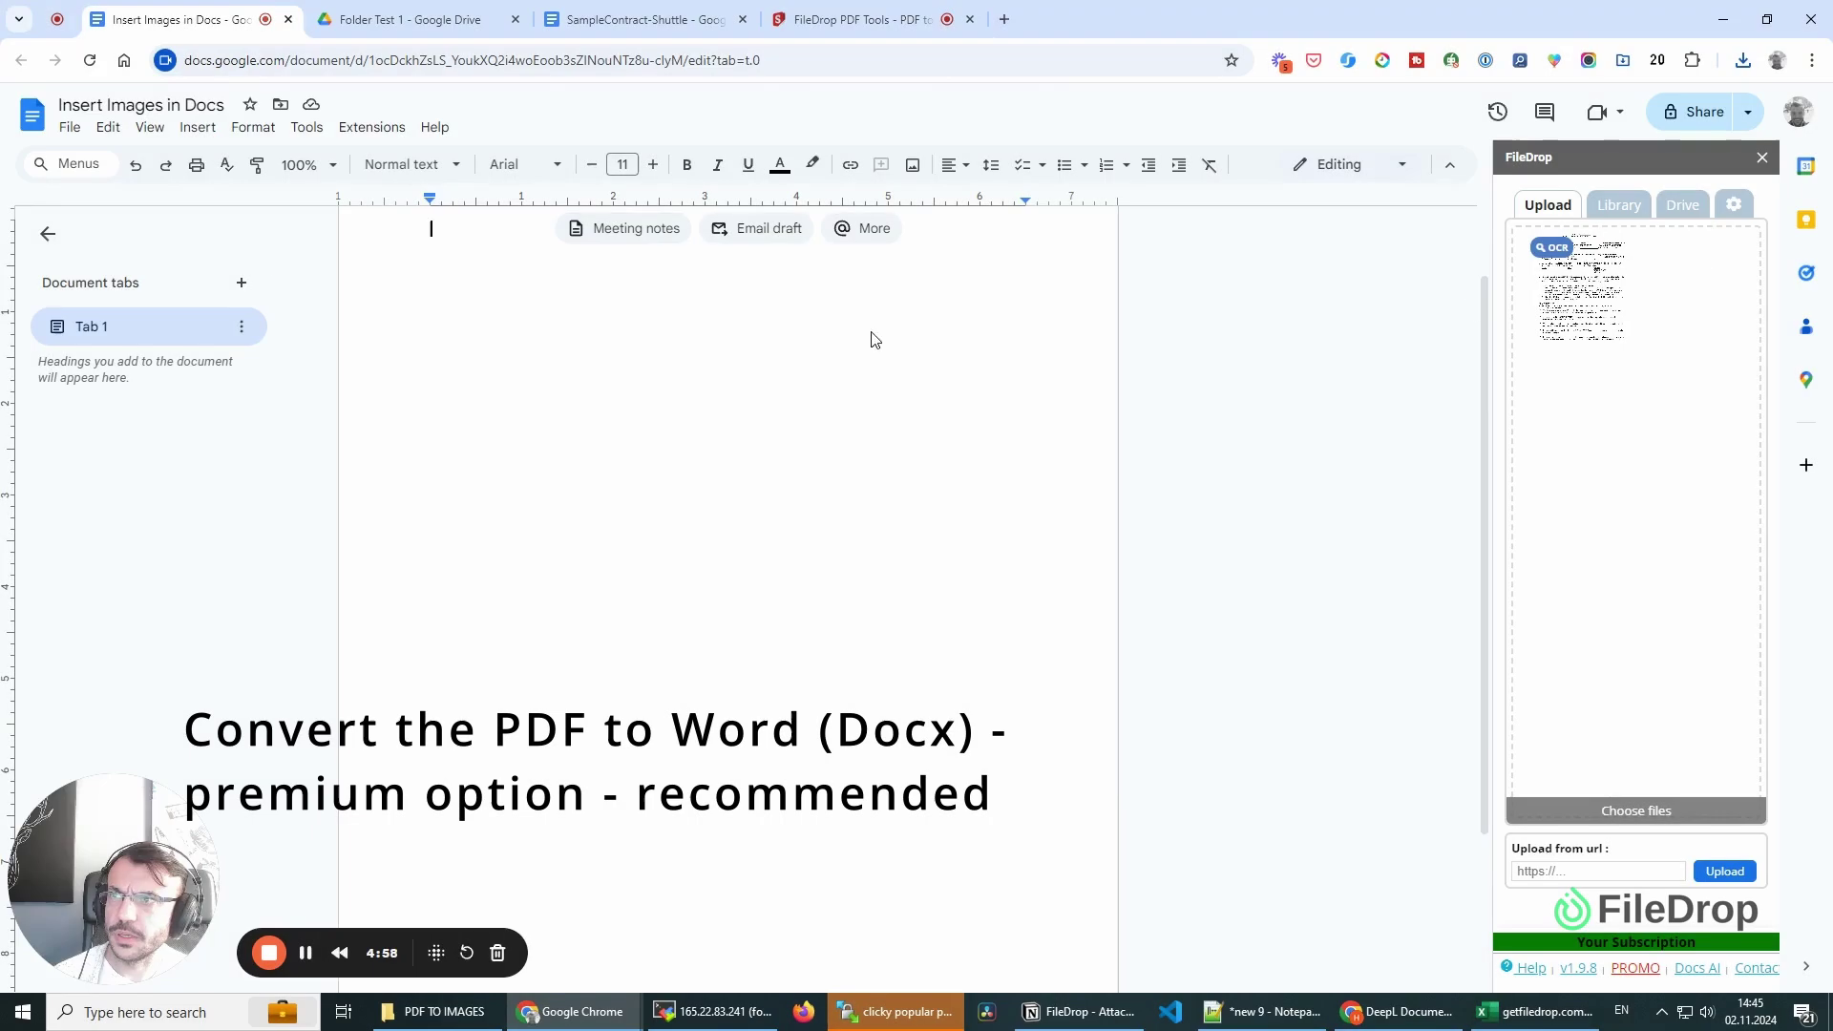
Step: Show FileDrop's Business+ Tools panel through the Plus Tools extension entry
left_click(372, 129)
mouse_move(413, 268)
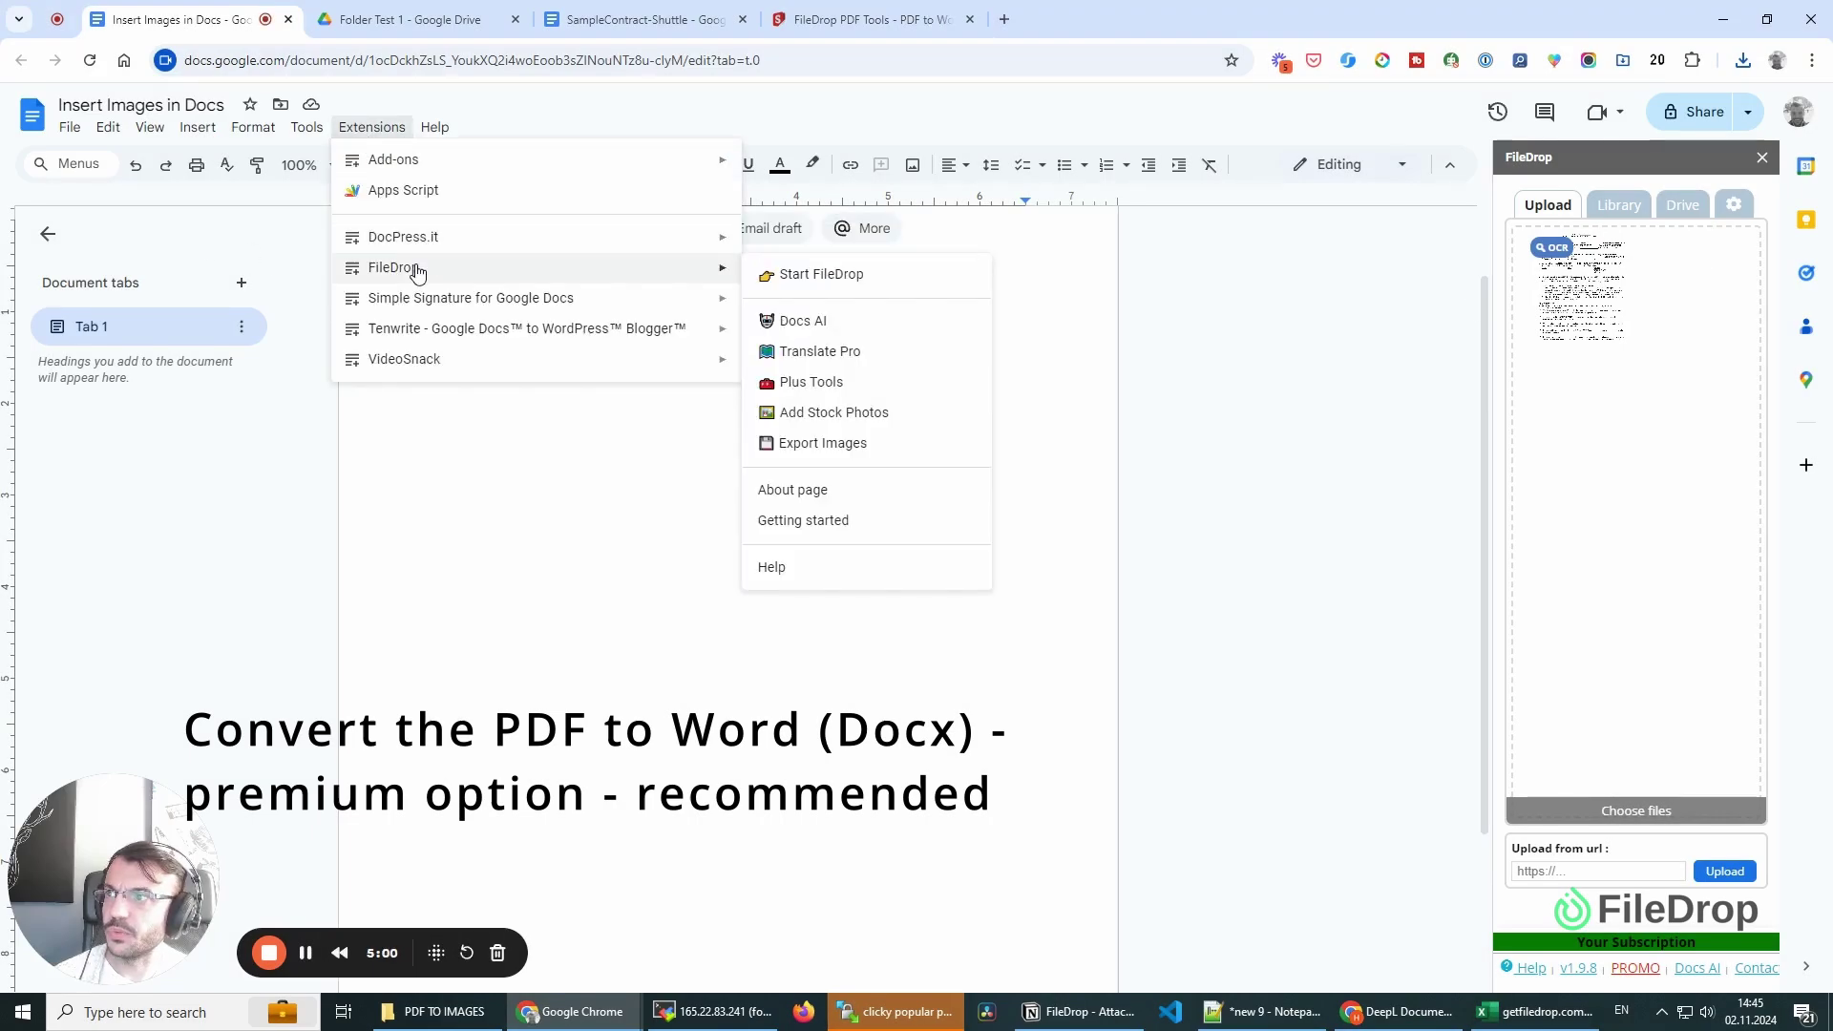
left_click(857, 383)
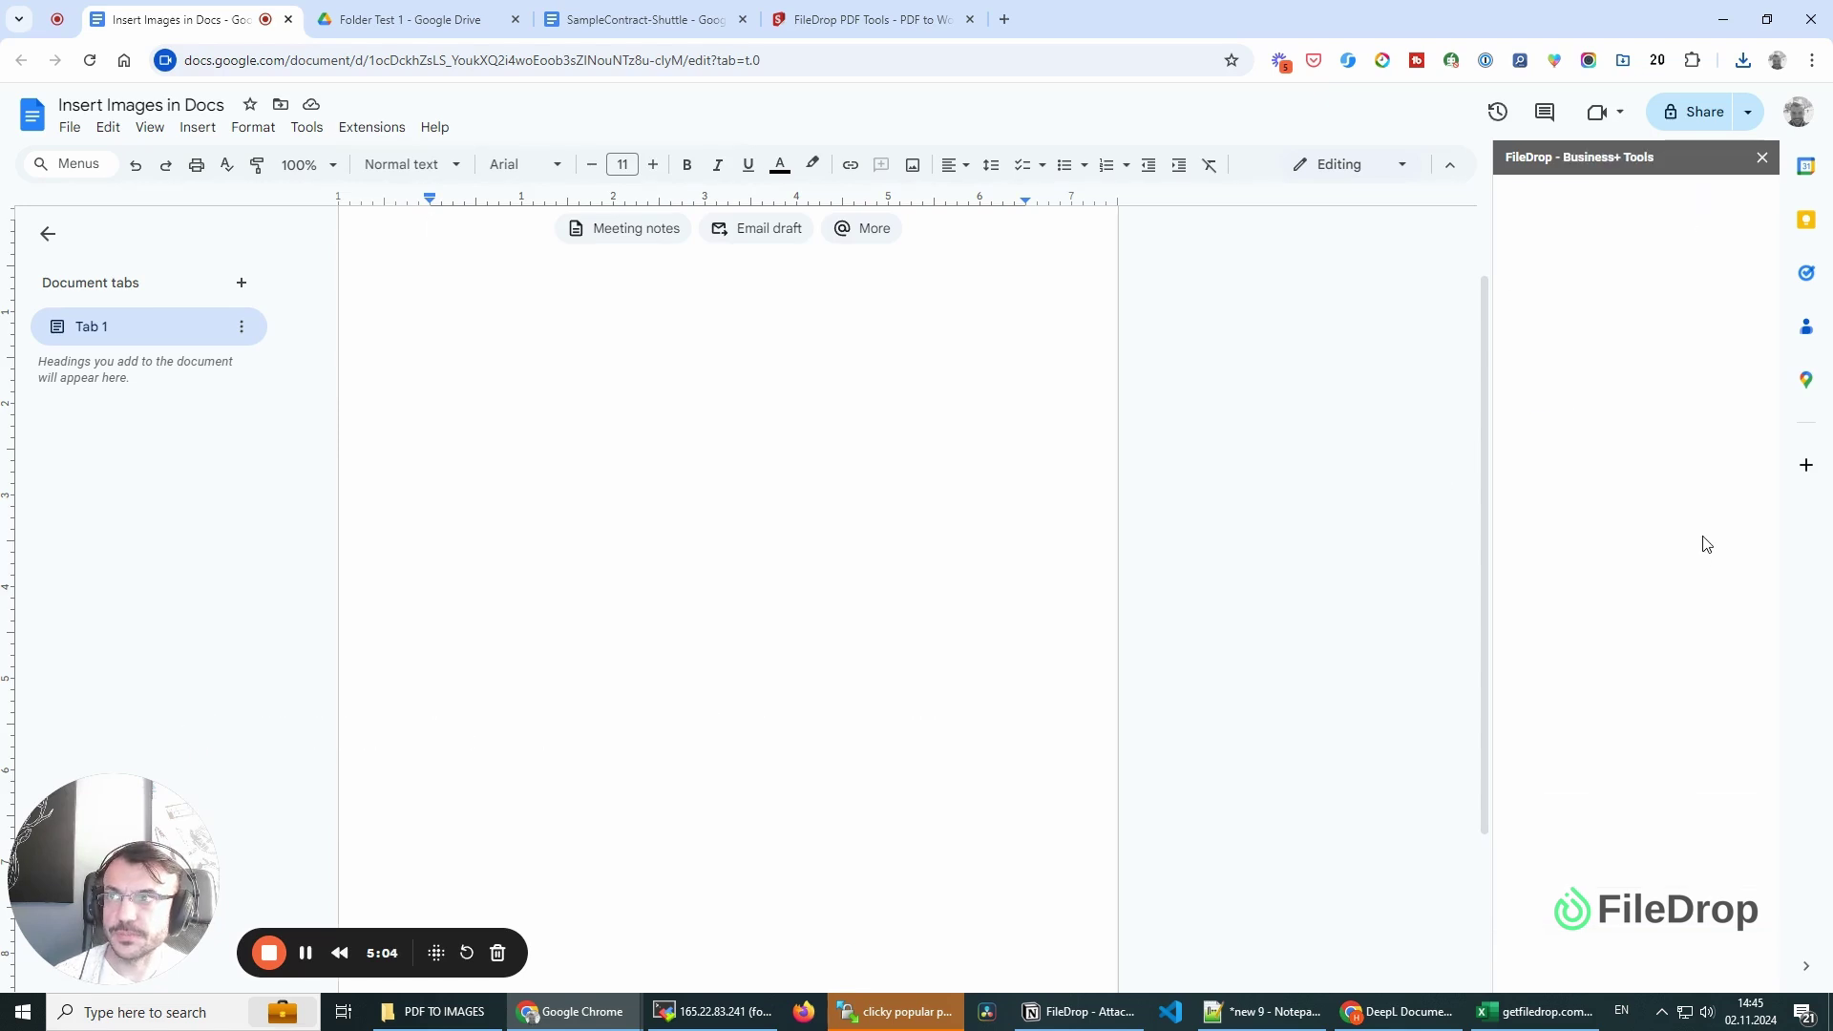
Step: Copy the sharing link of SampleContract-Shuttle.pdf from the Drive folder
left_click(410, 19)
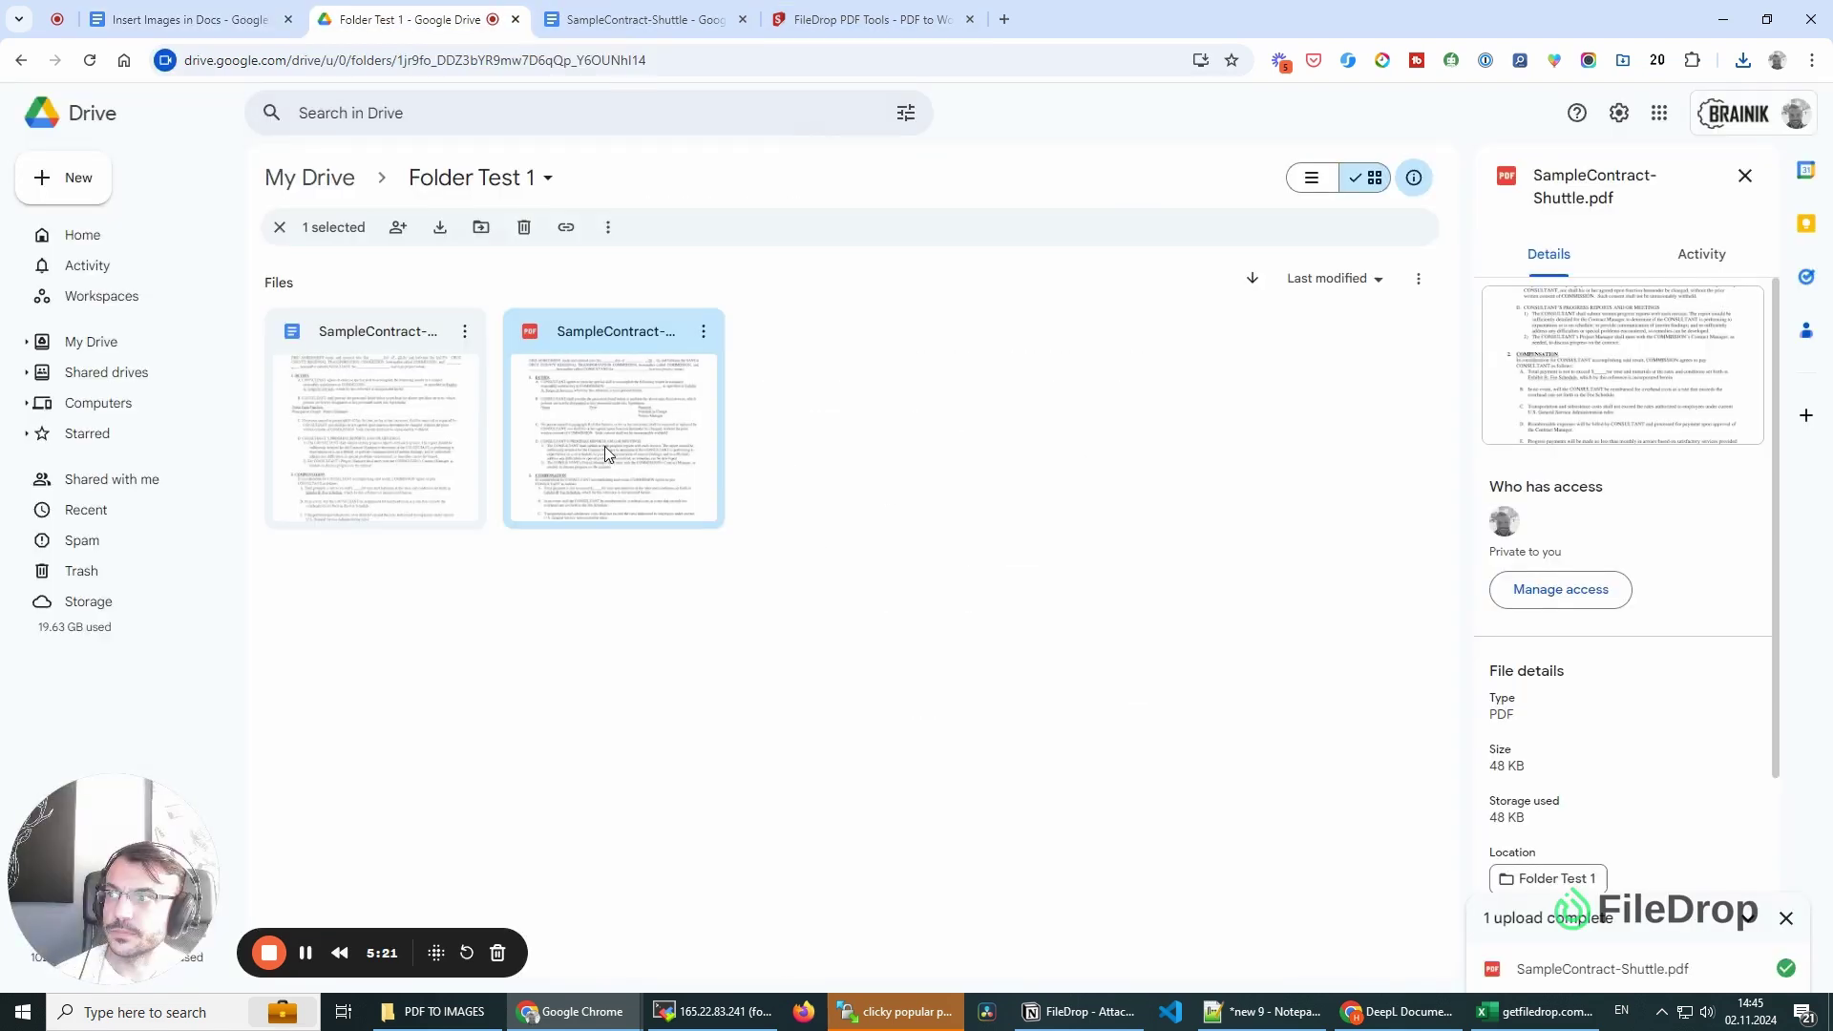
right_click(605, 446)
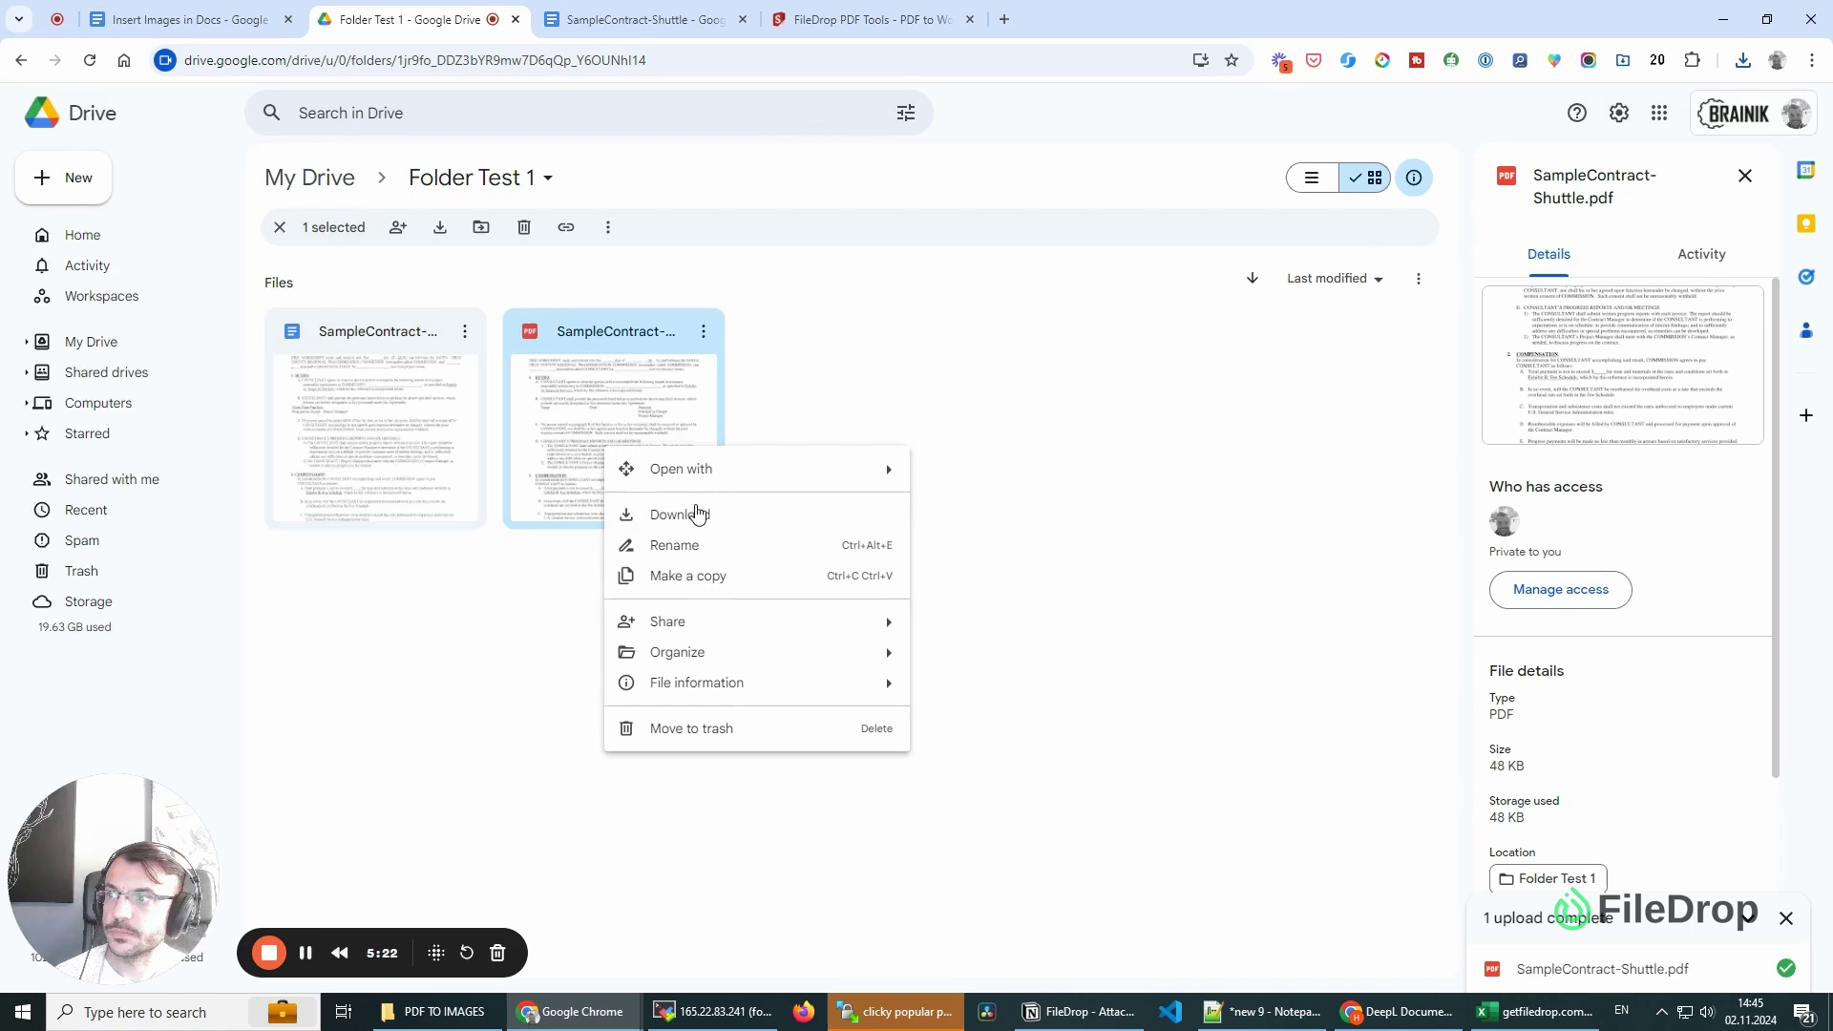
mouse_move(764, 622)
left_click(1020, 664)
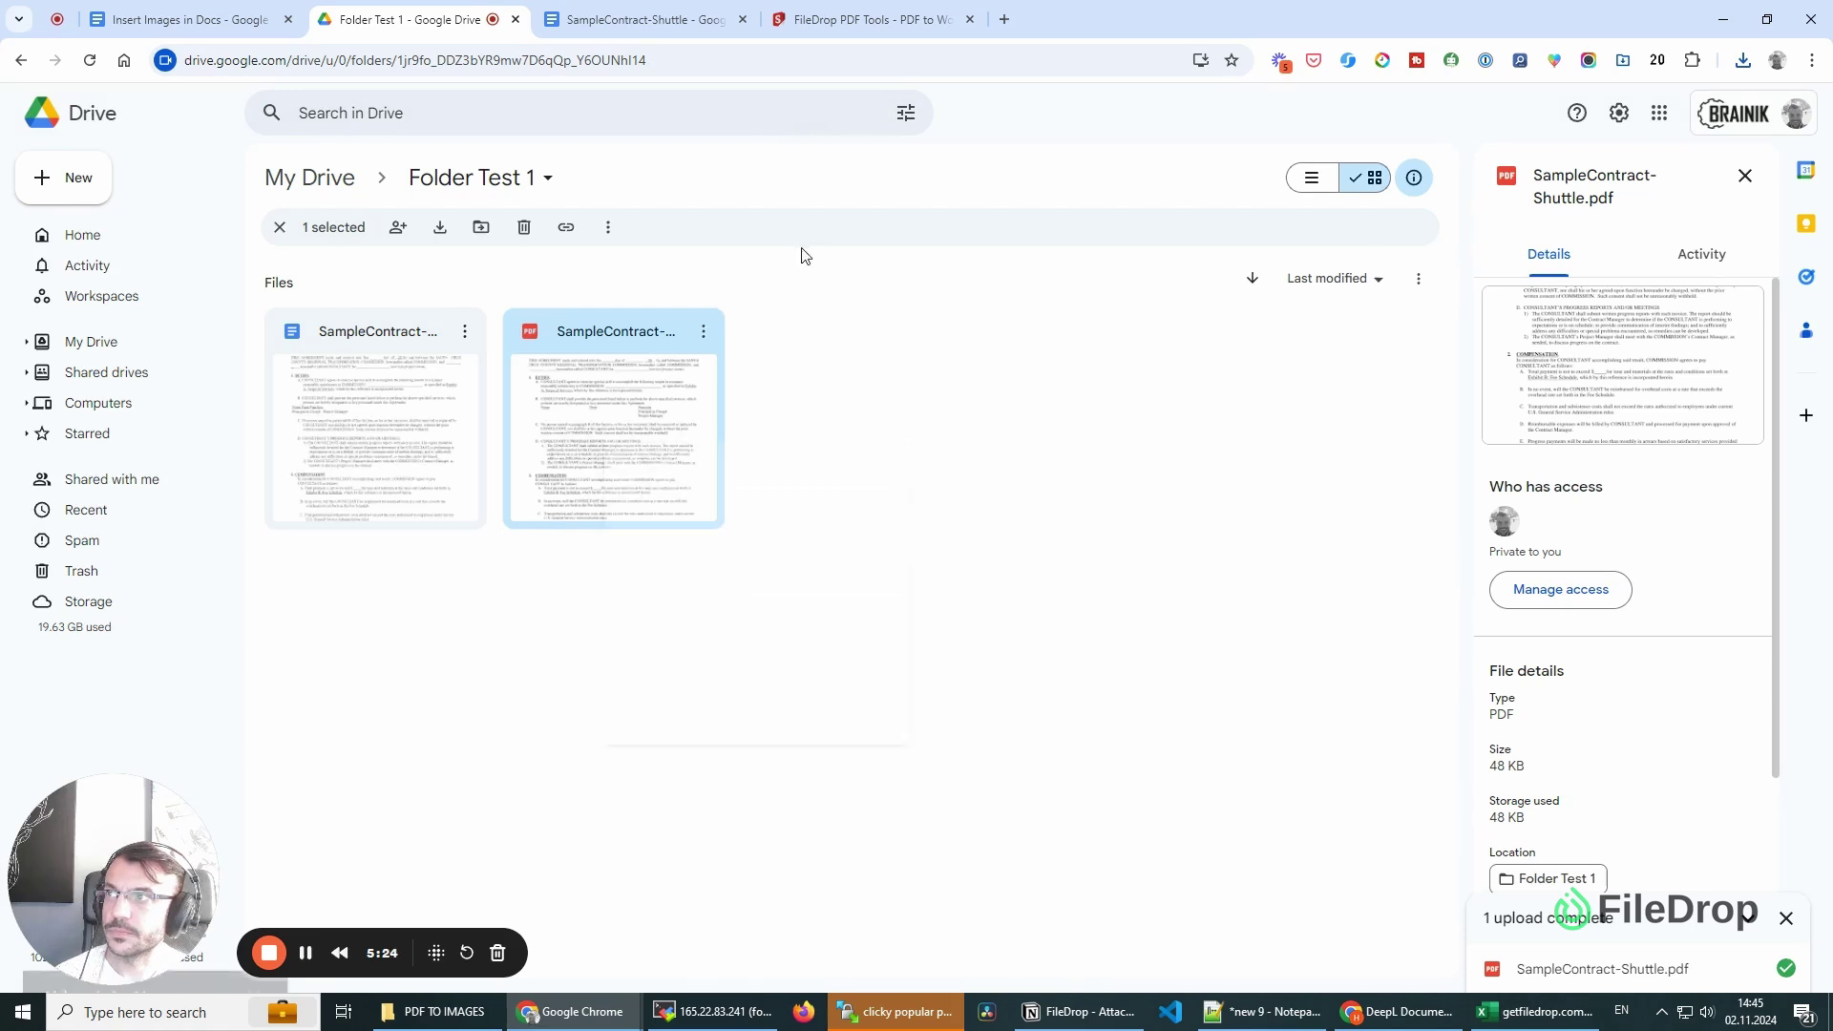
Step: Paste the link into the address bar and select the PDF's file ID
left_click(688, 61)
key("ctrl+v")
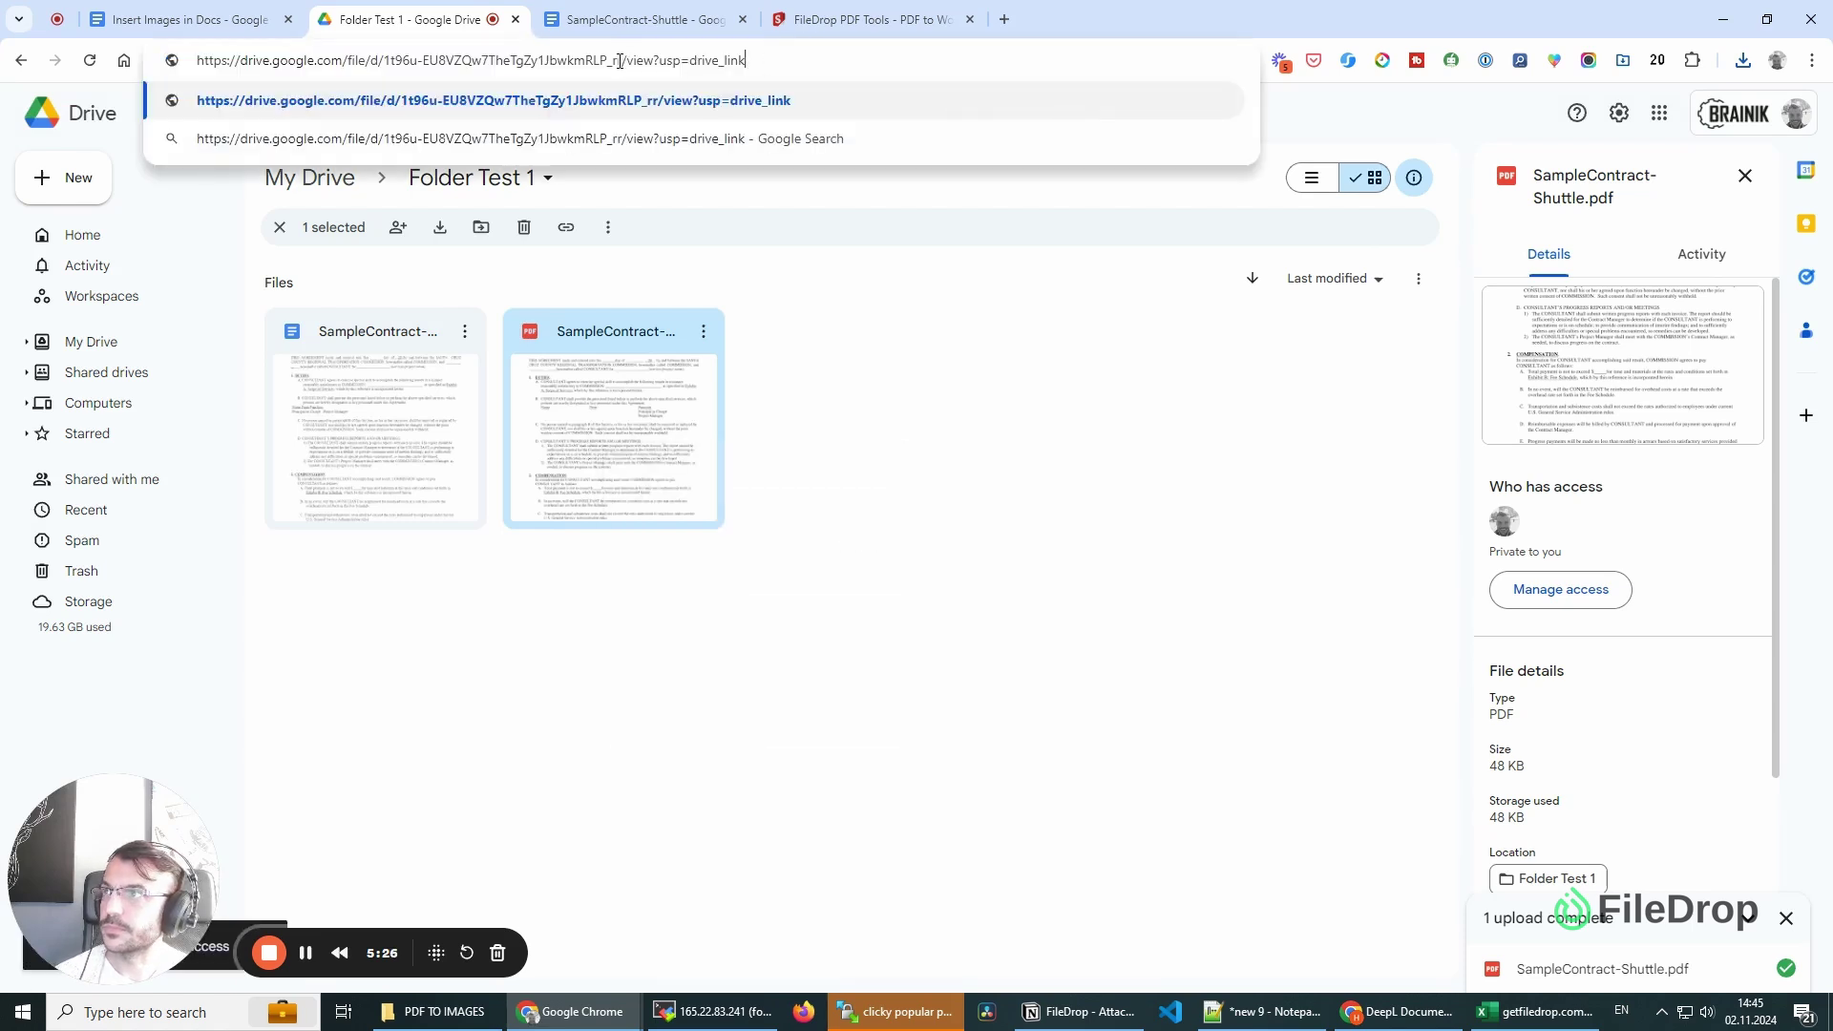
left_click_drag(624, 59, 387, 59)
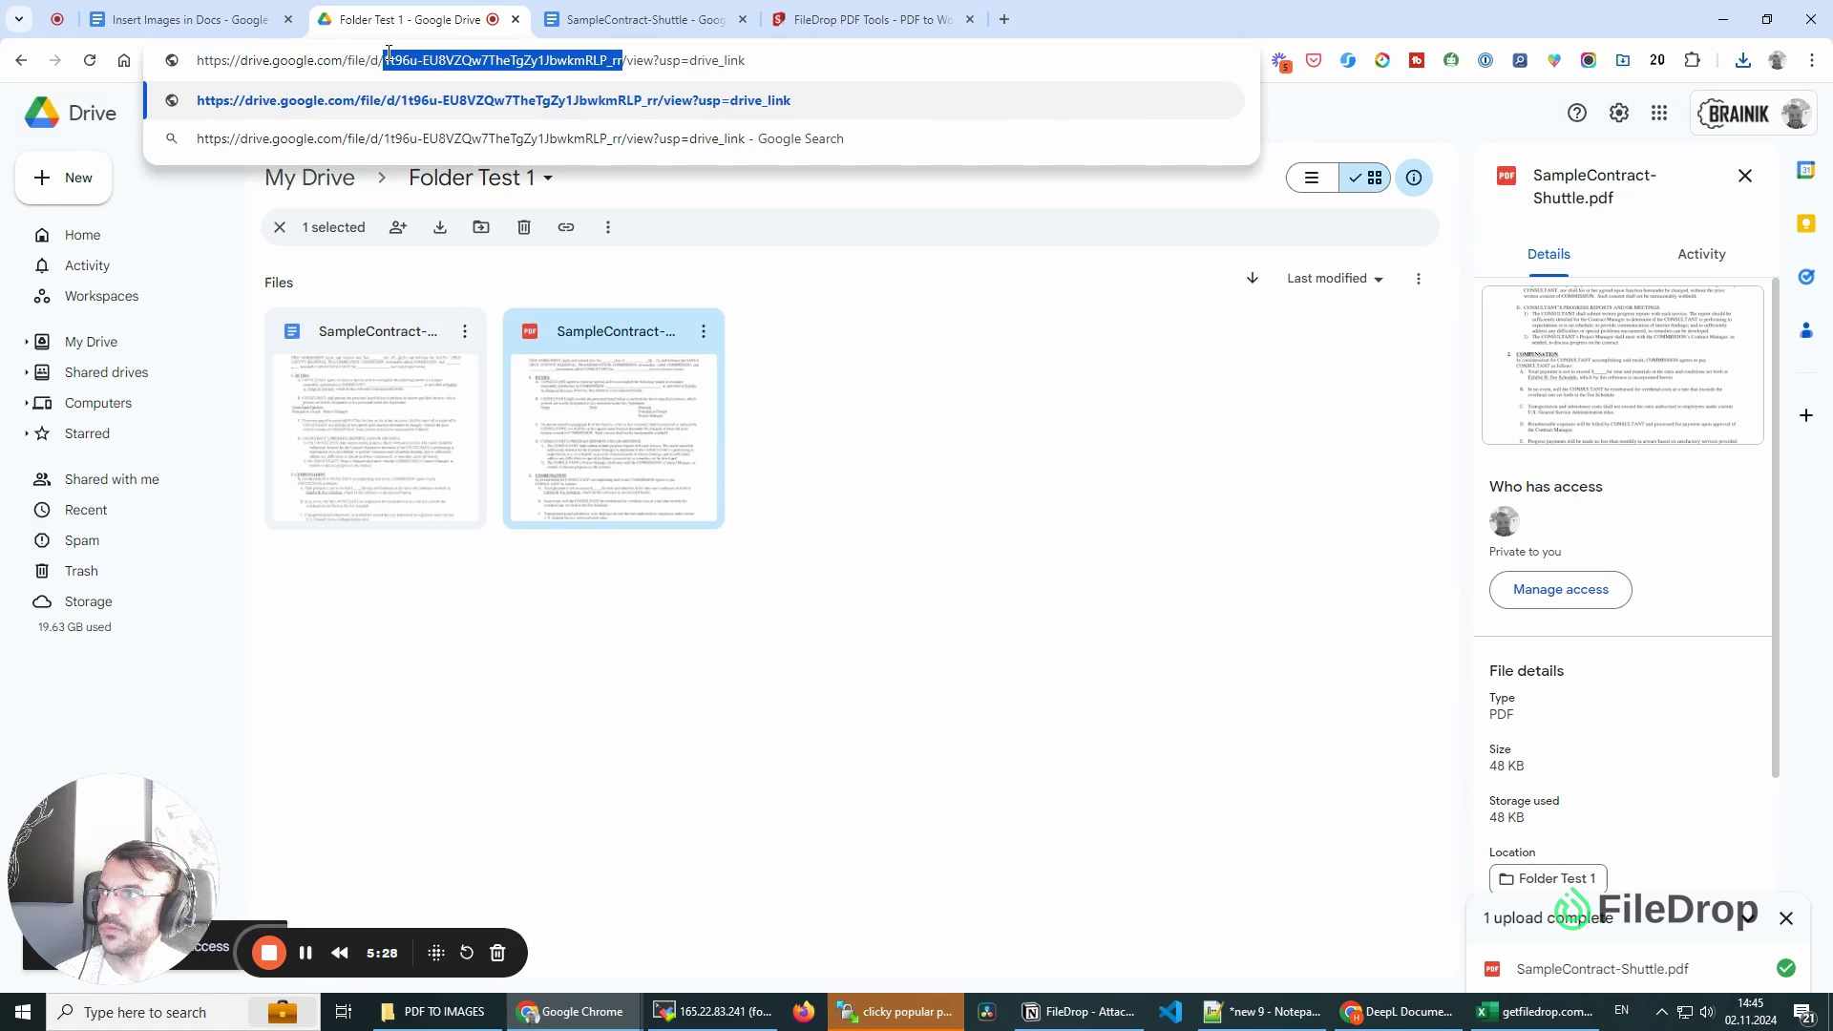
left_click(584, 8)
Step: Paste the PDF's file ID into FileDrop's Convert Files section and convert it to DOCX
left_click(181, 20)
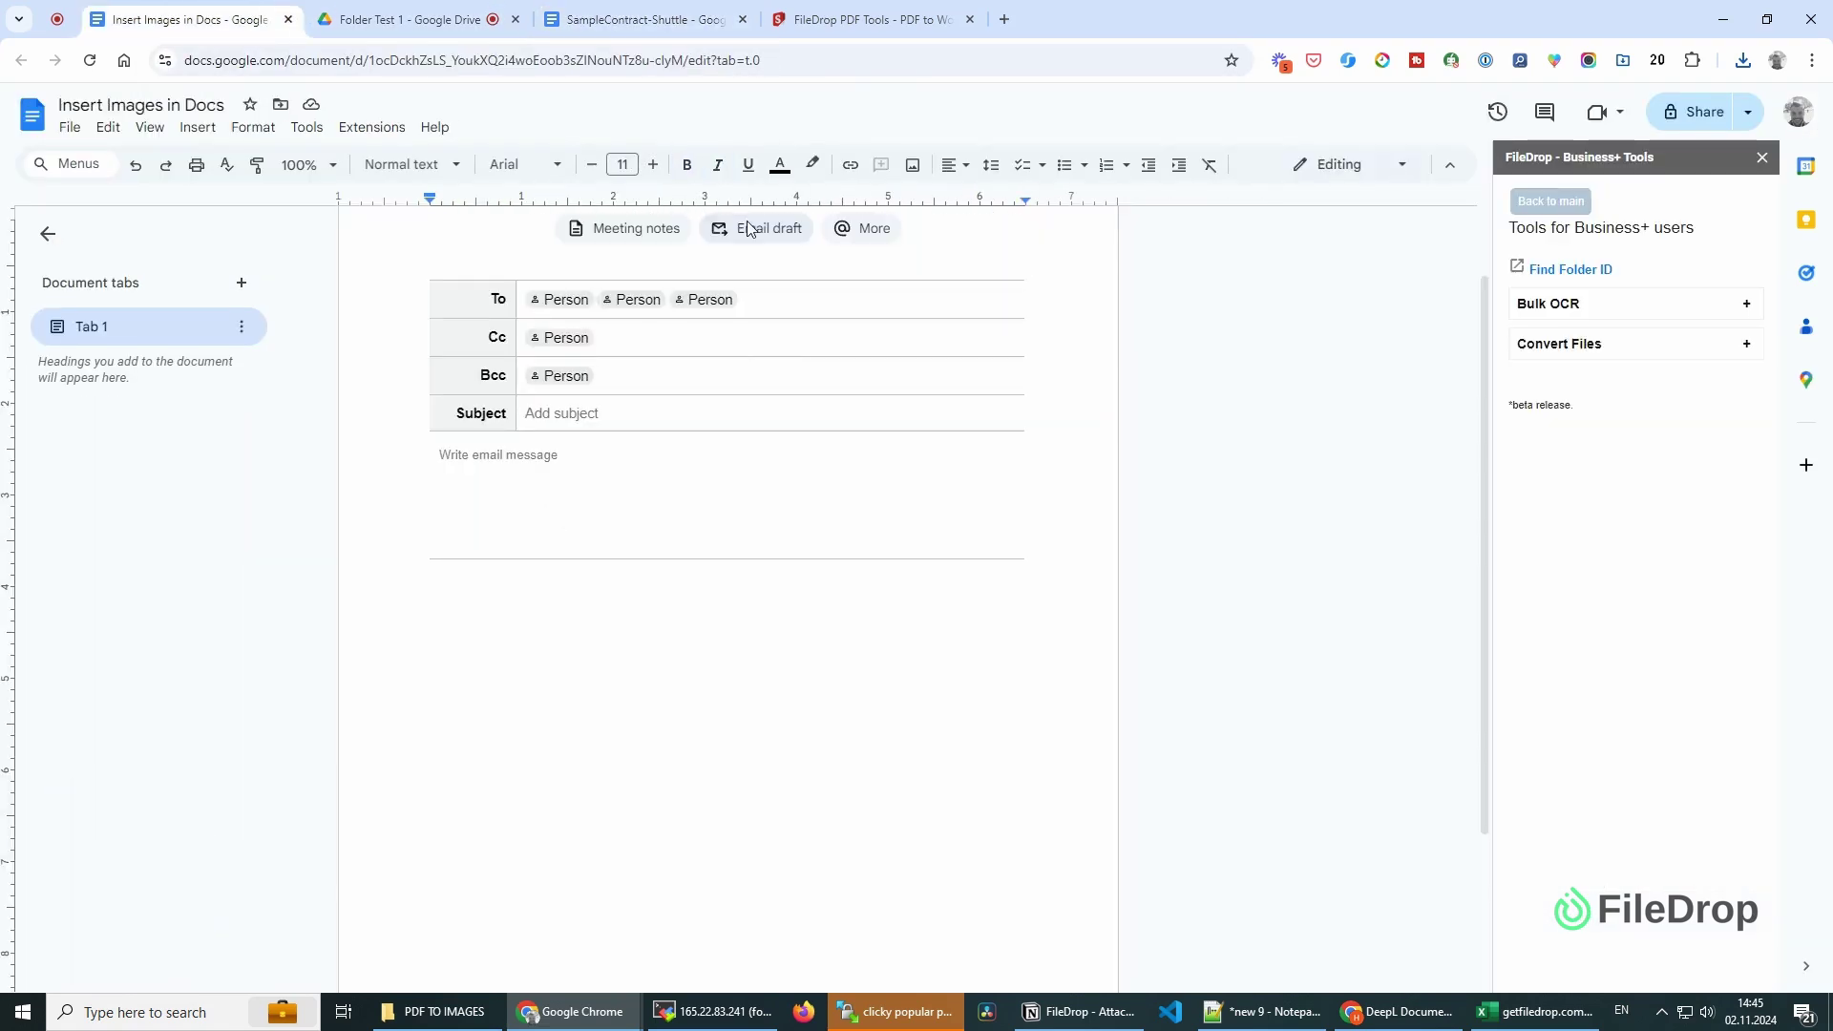
left_click(1647, 344)
left_click(1621, 425)
key("ctrl+v")
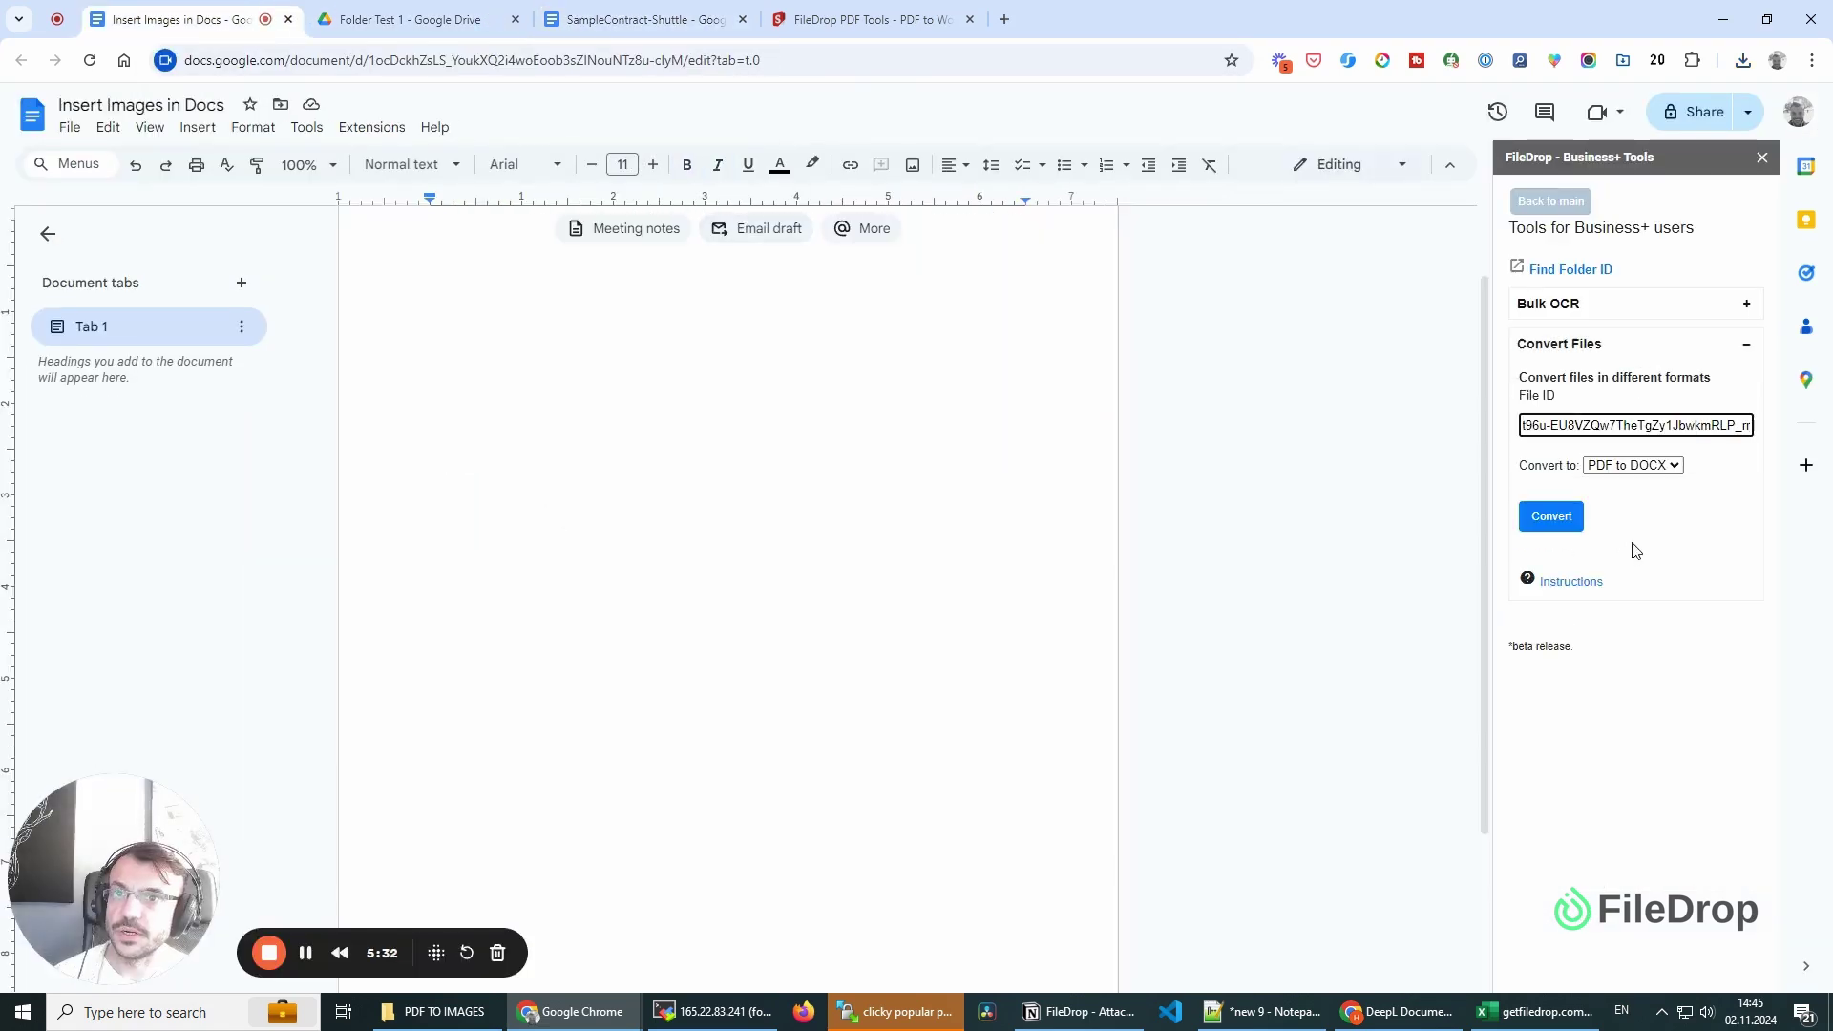
left_click(1567, 527)
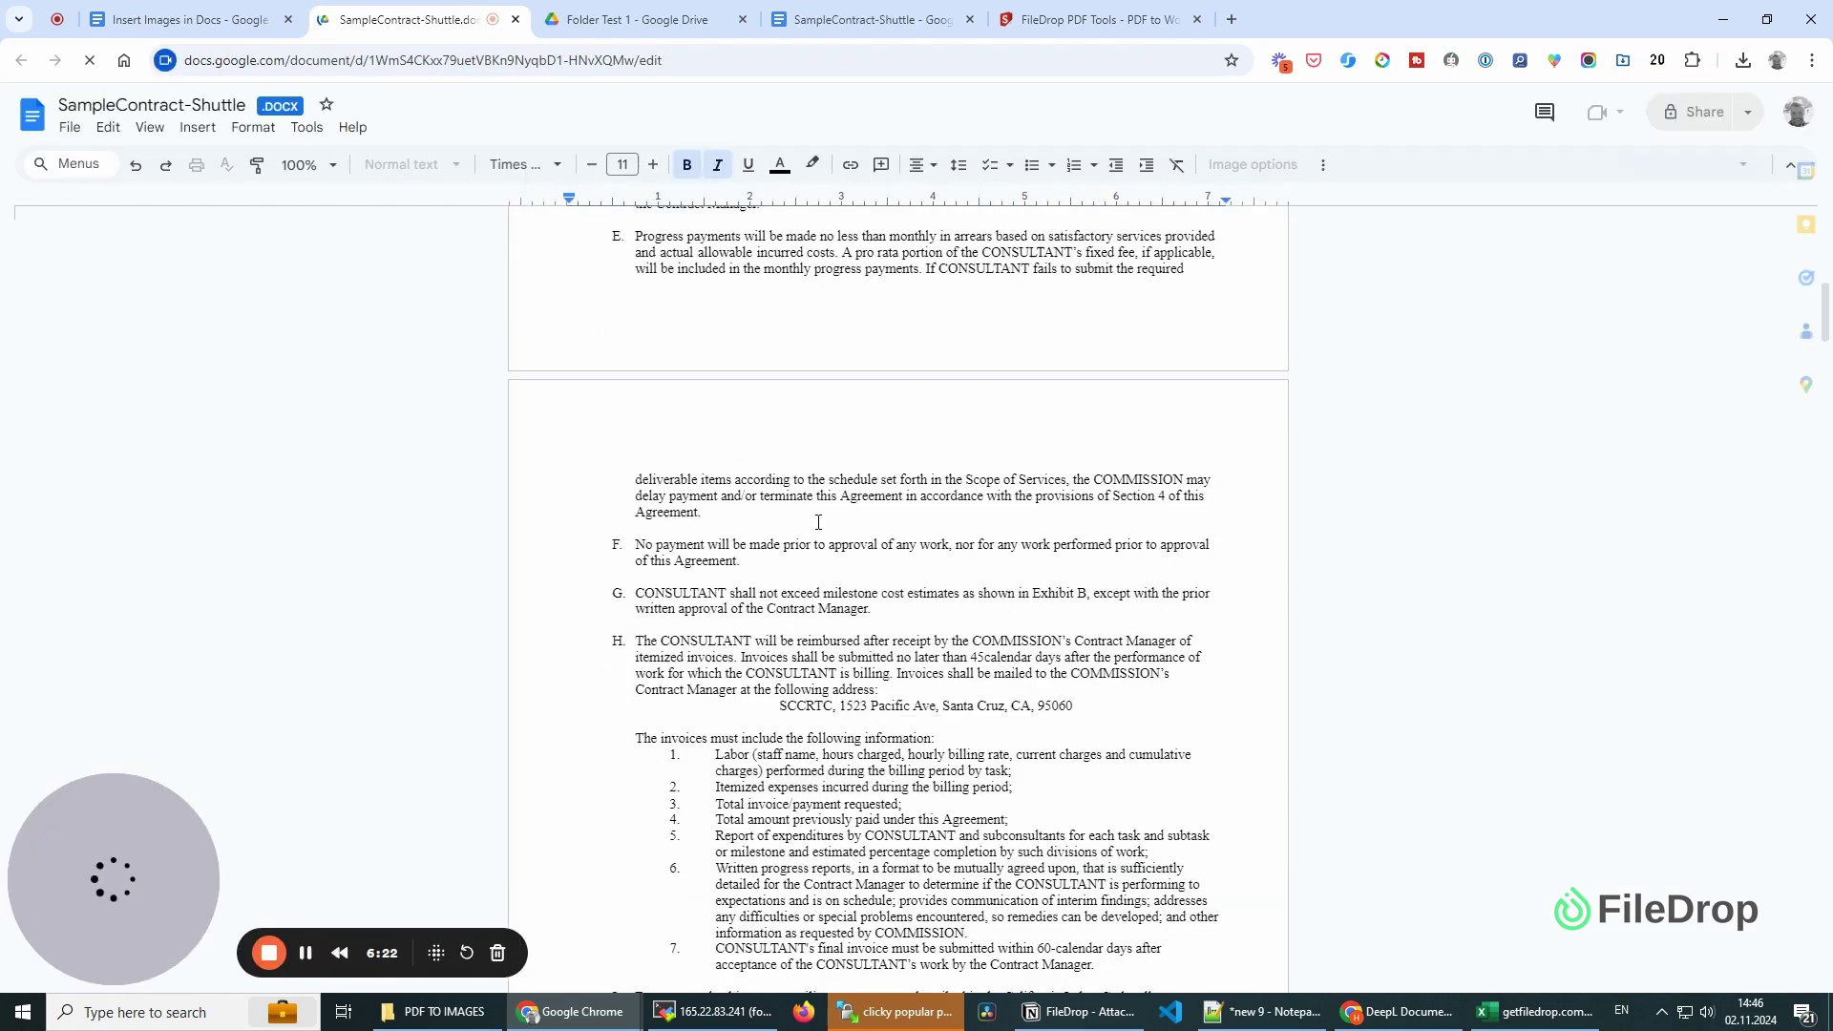
Step: Scroll through the 10-page converted SampleContract-Shuttle DOCX contract
scroll(818, 523, "down", 10)
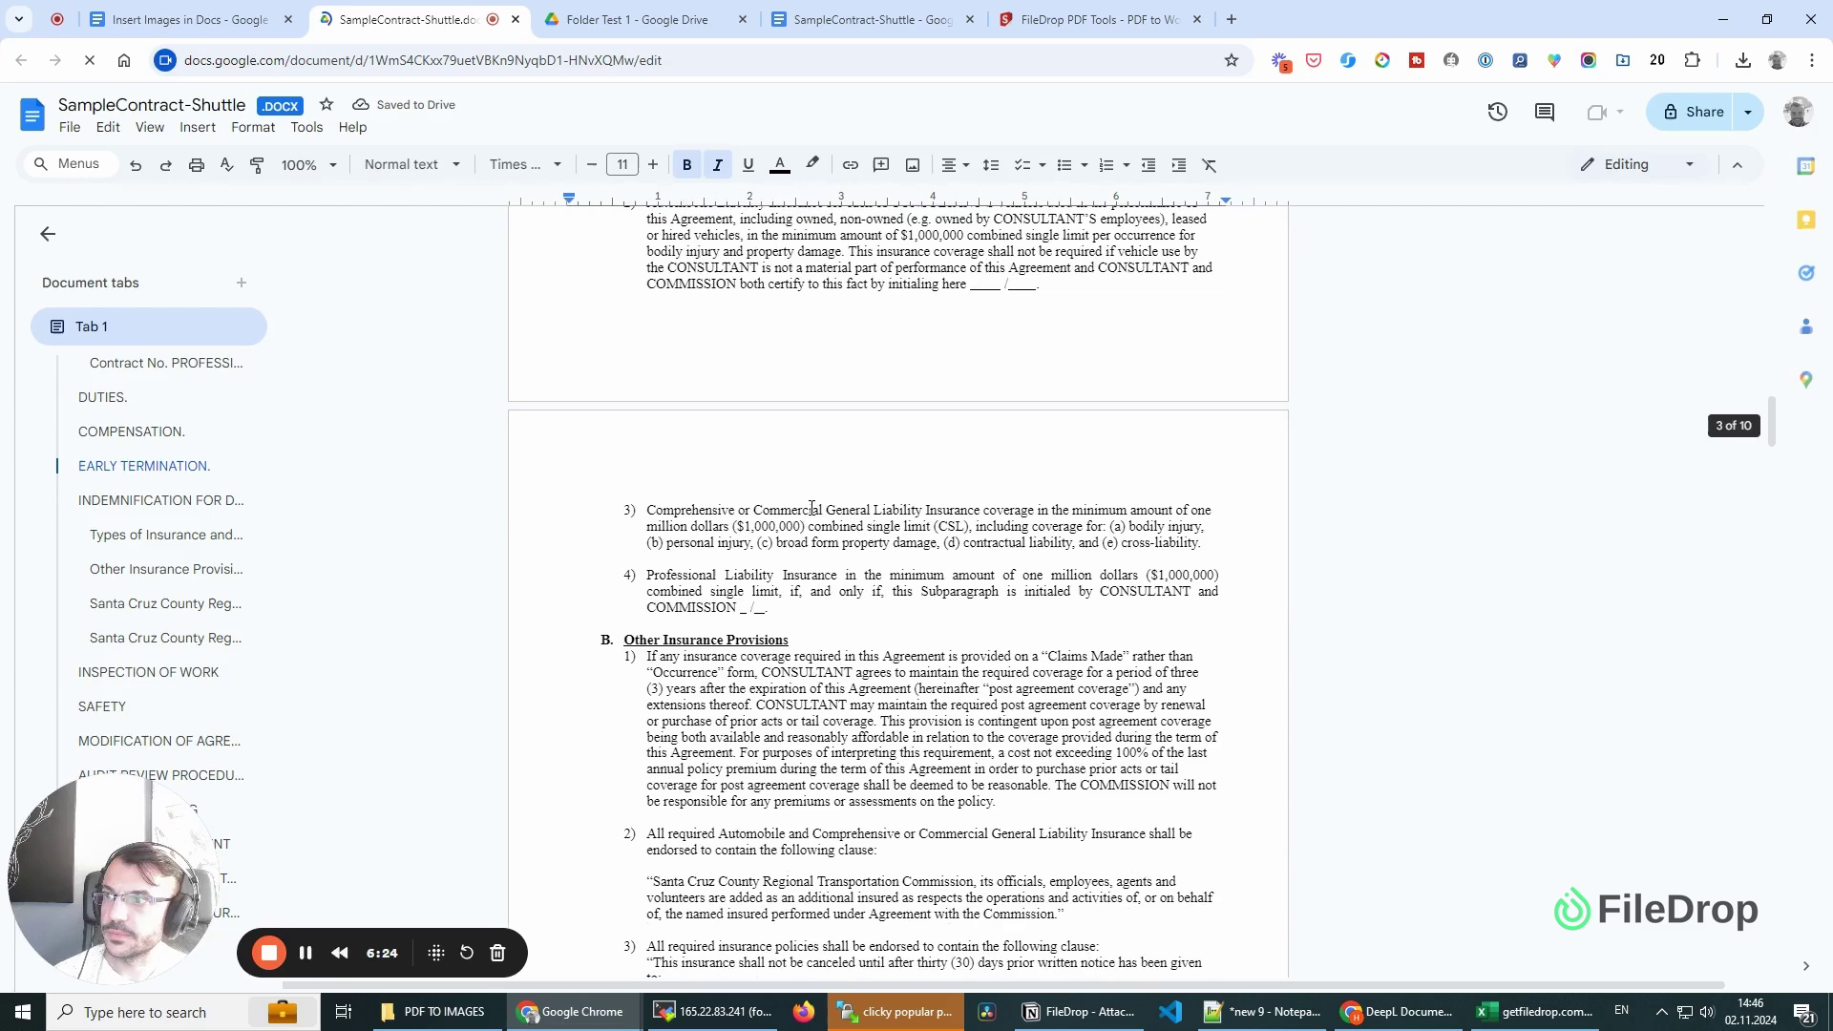
scroll(812, 508, "down", 12)
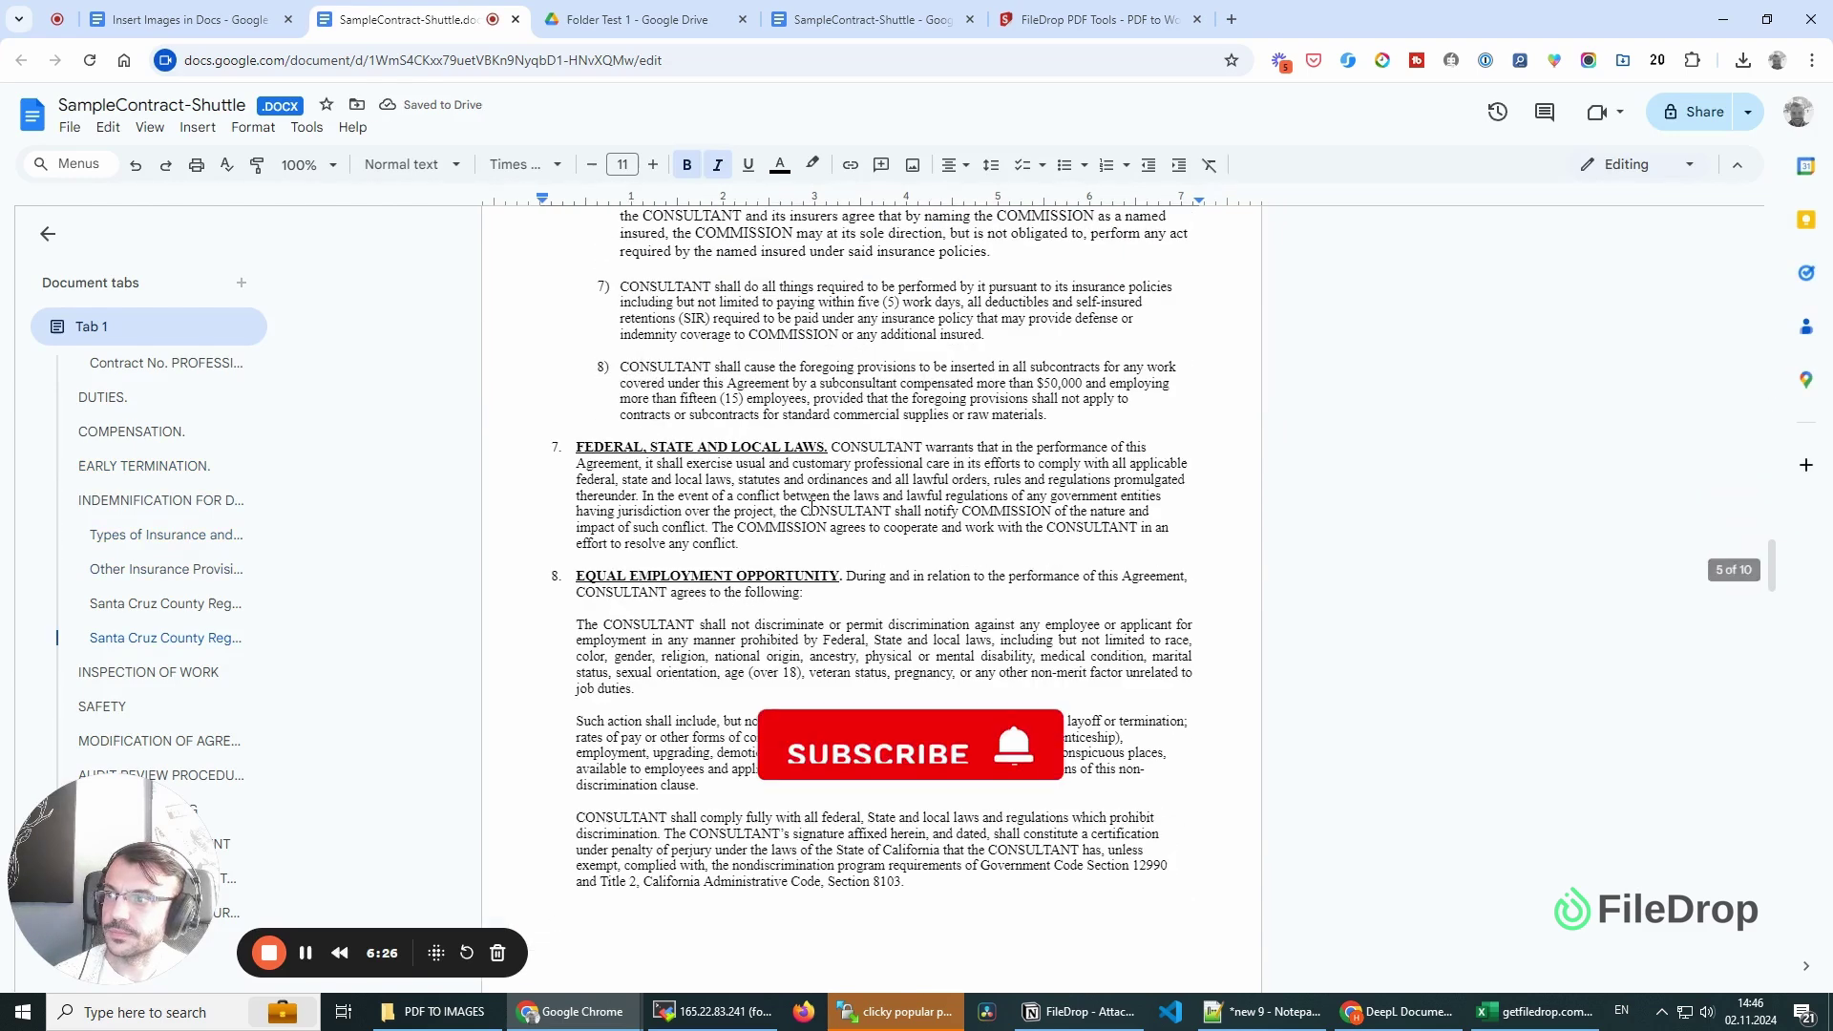
scroll(812, 508, "down", 15)
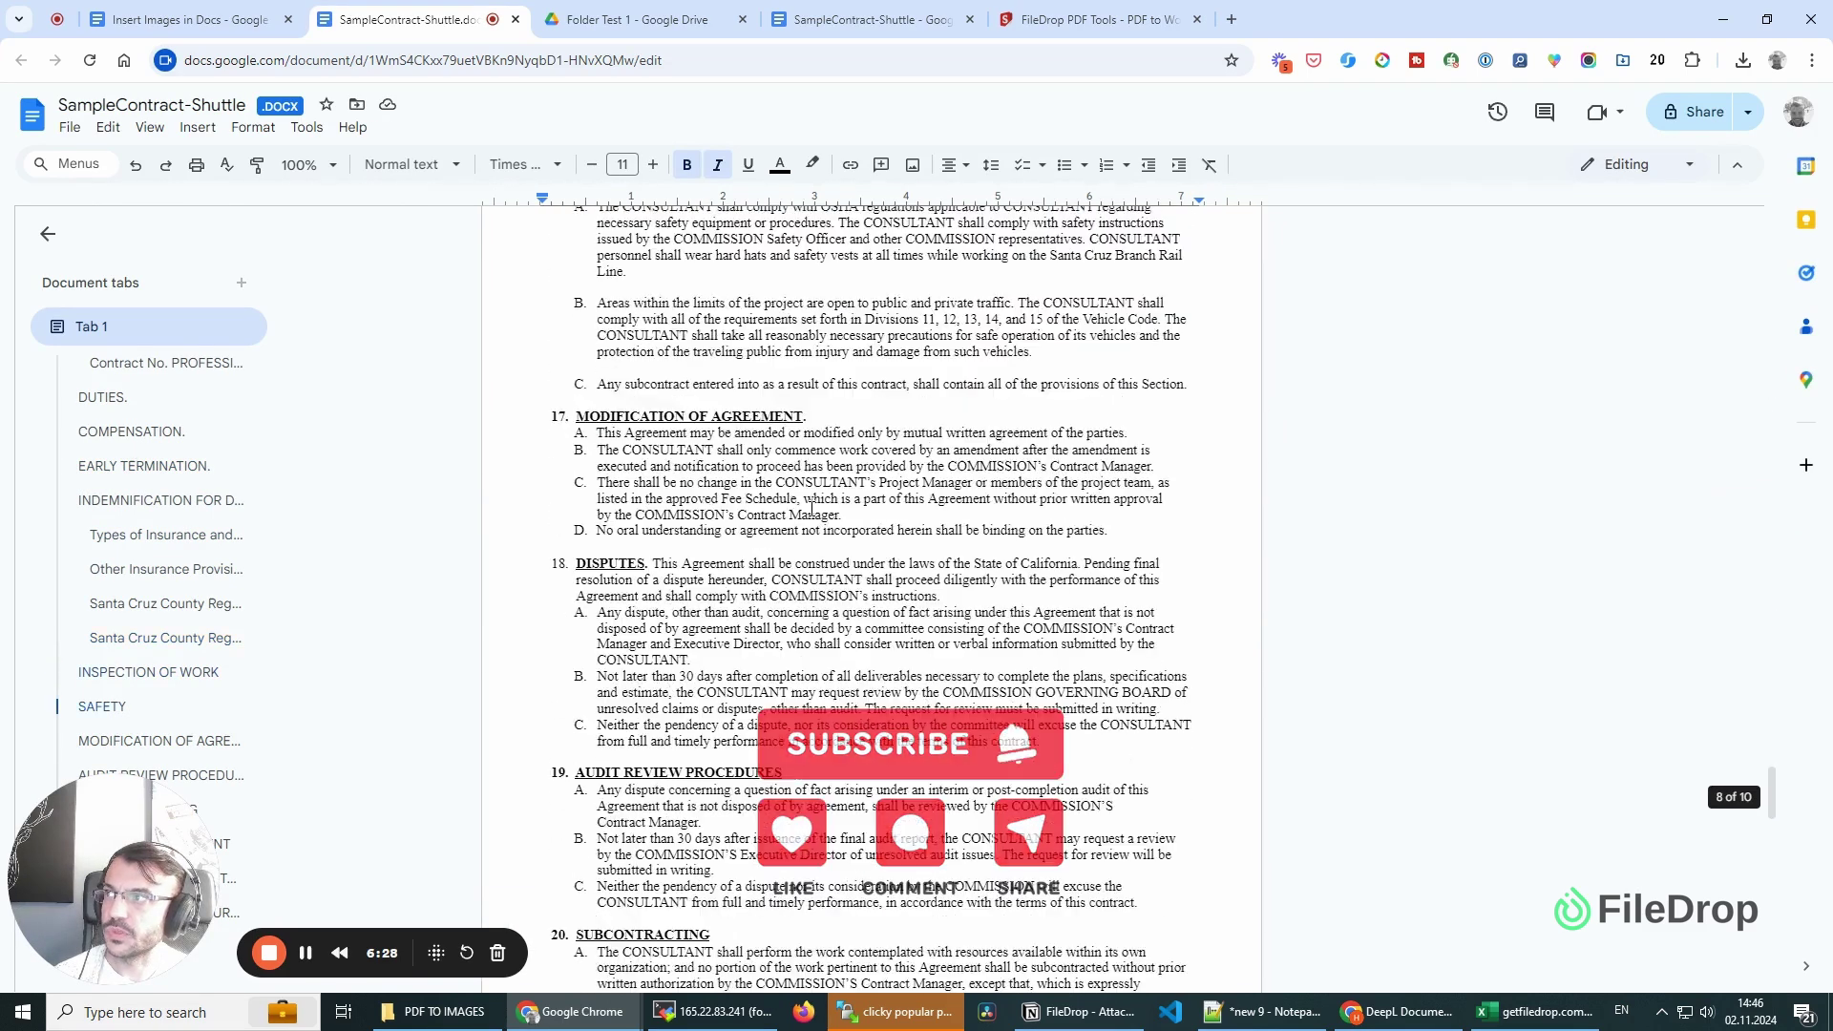
scroll(812, 509, "down", 12)
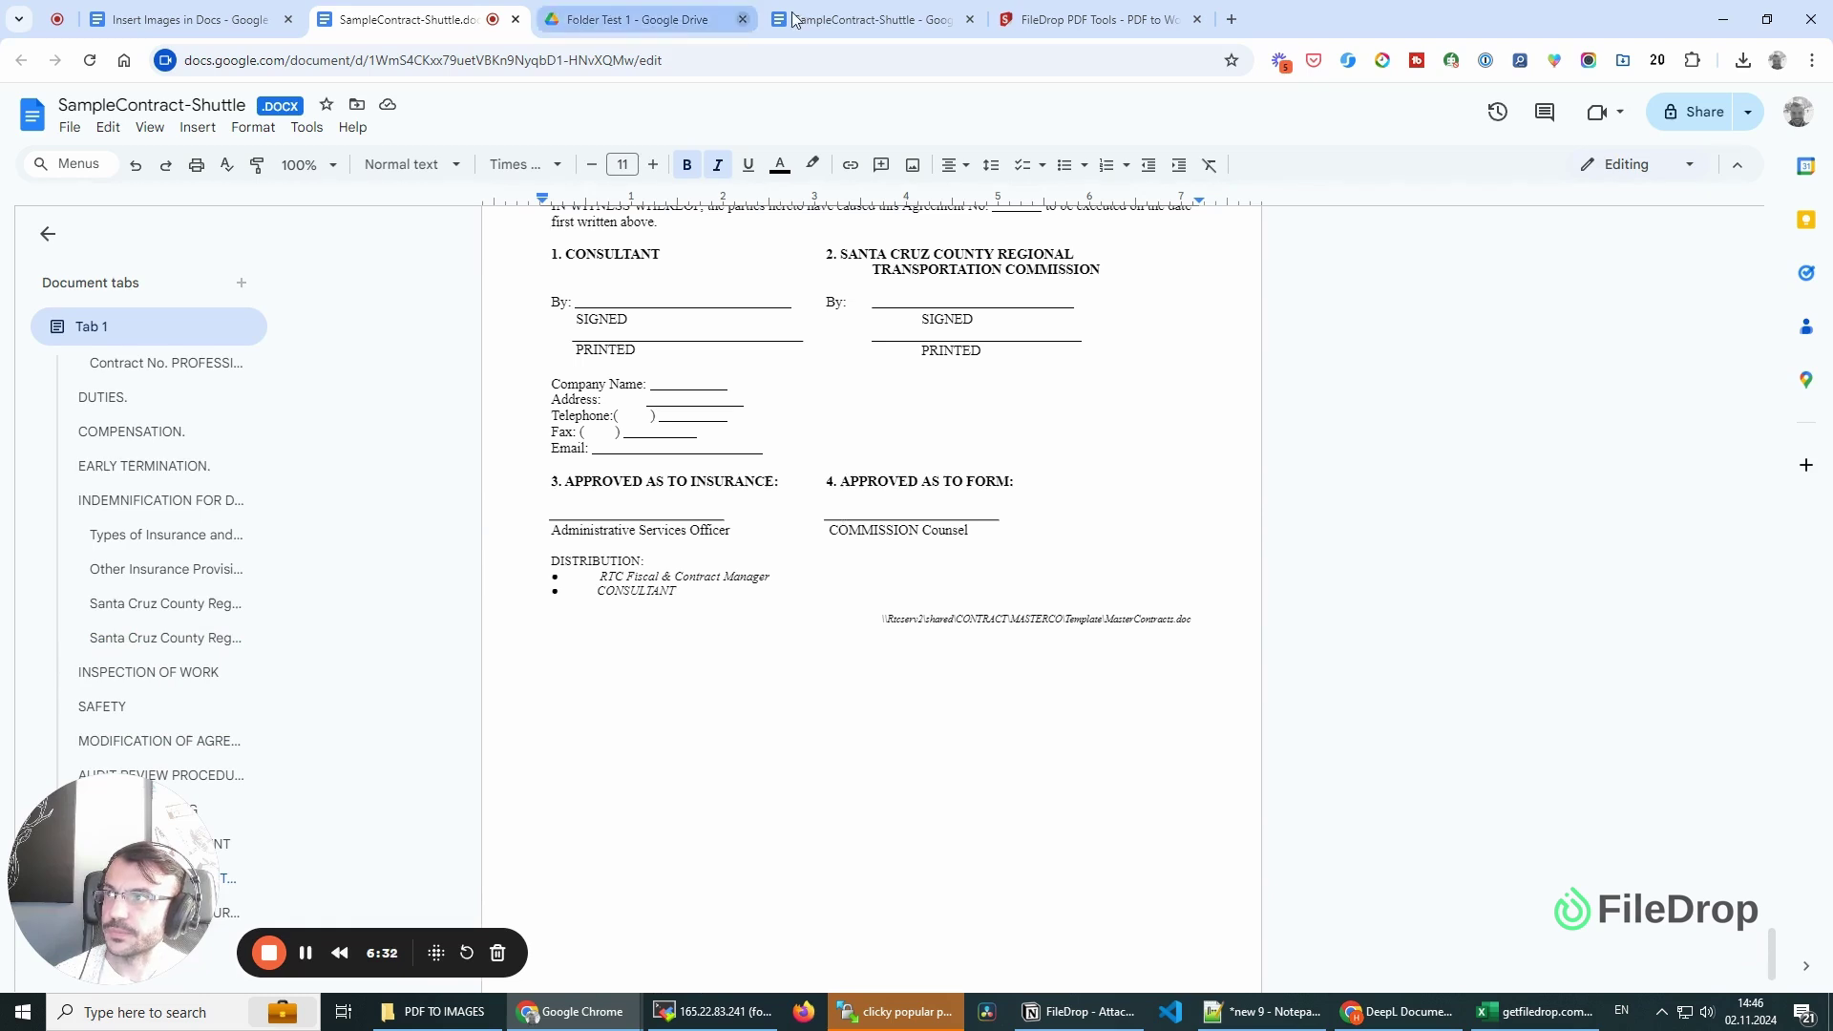
Step: Go back through the browser tabs to the Insert Images in Docs document
left_click(1132, 8)
left_click(408, 19)
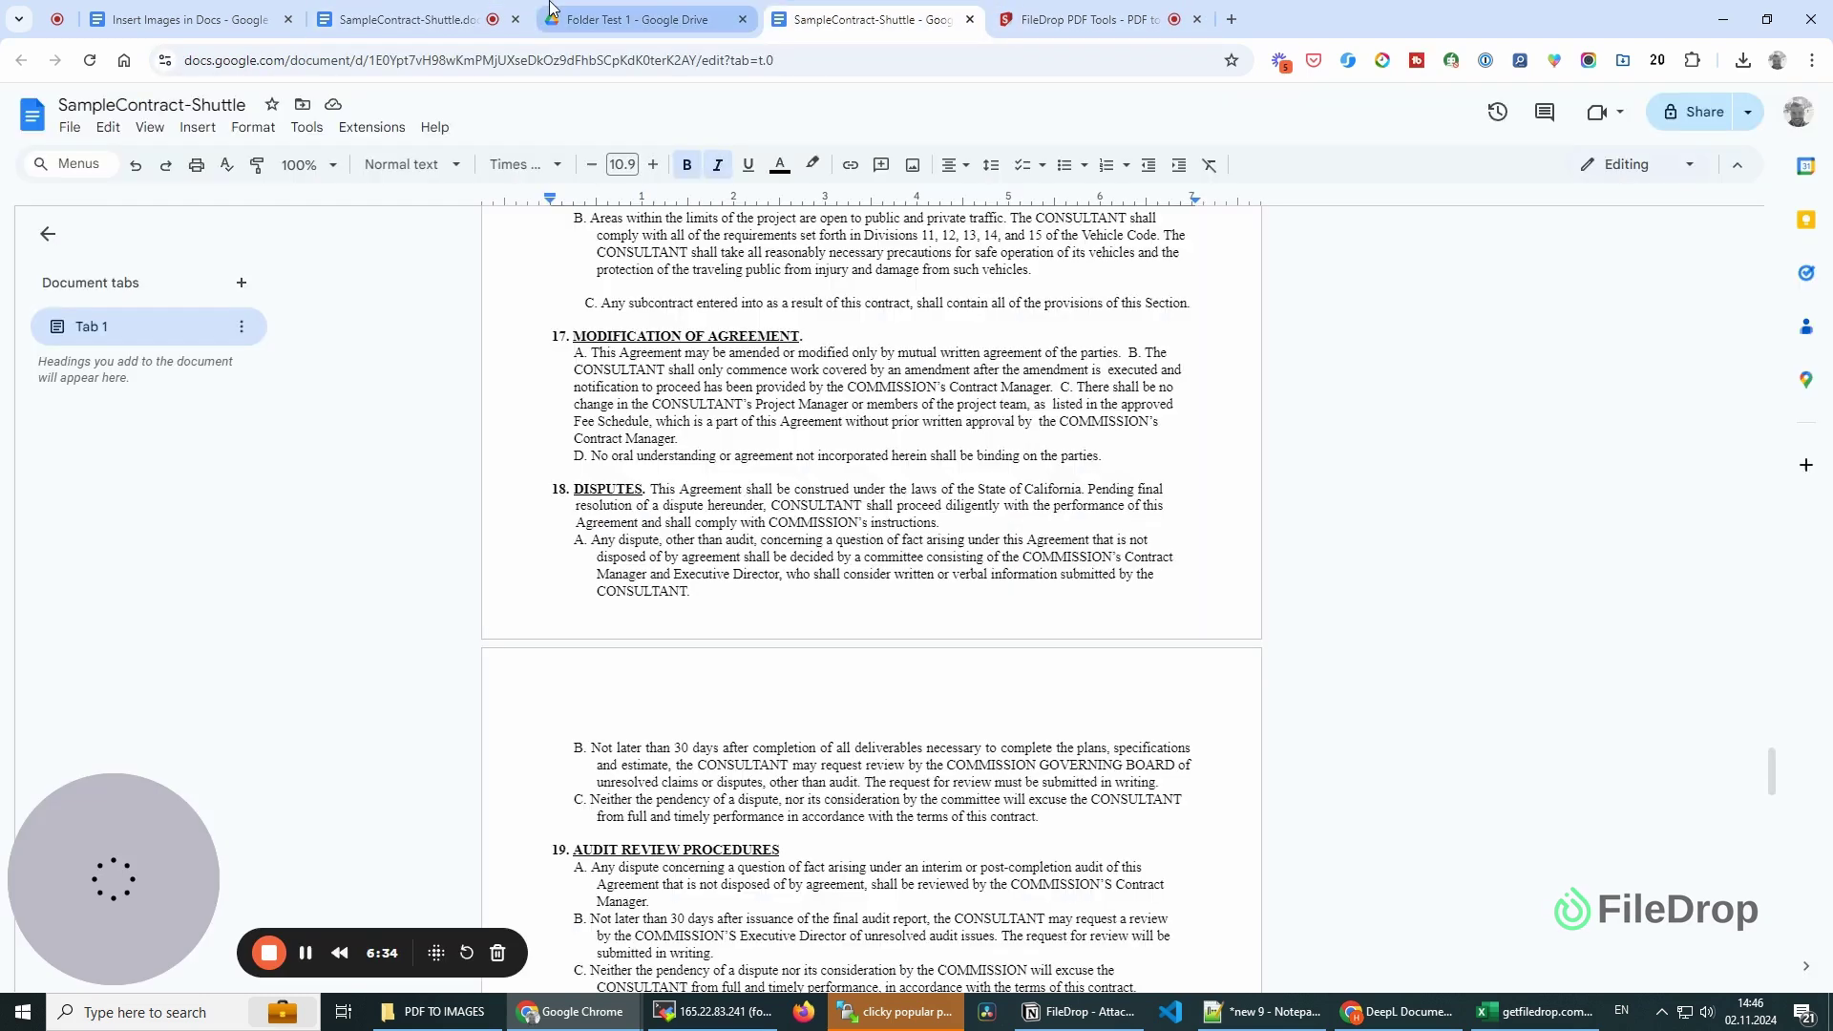
left_click(182, 19)
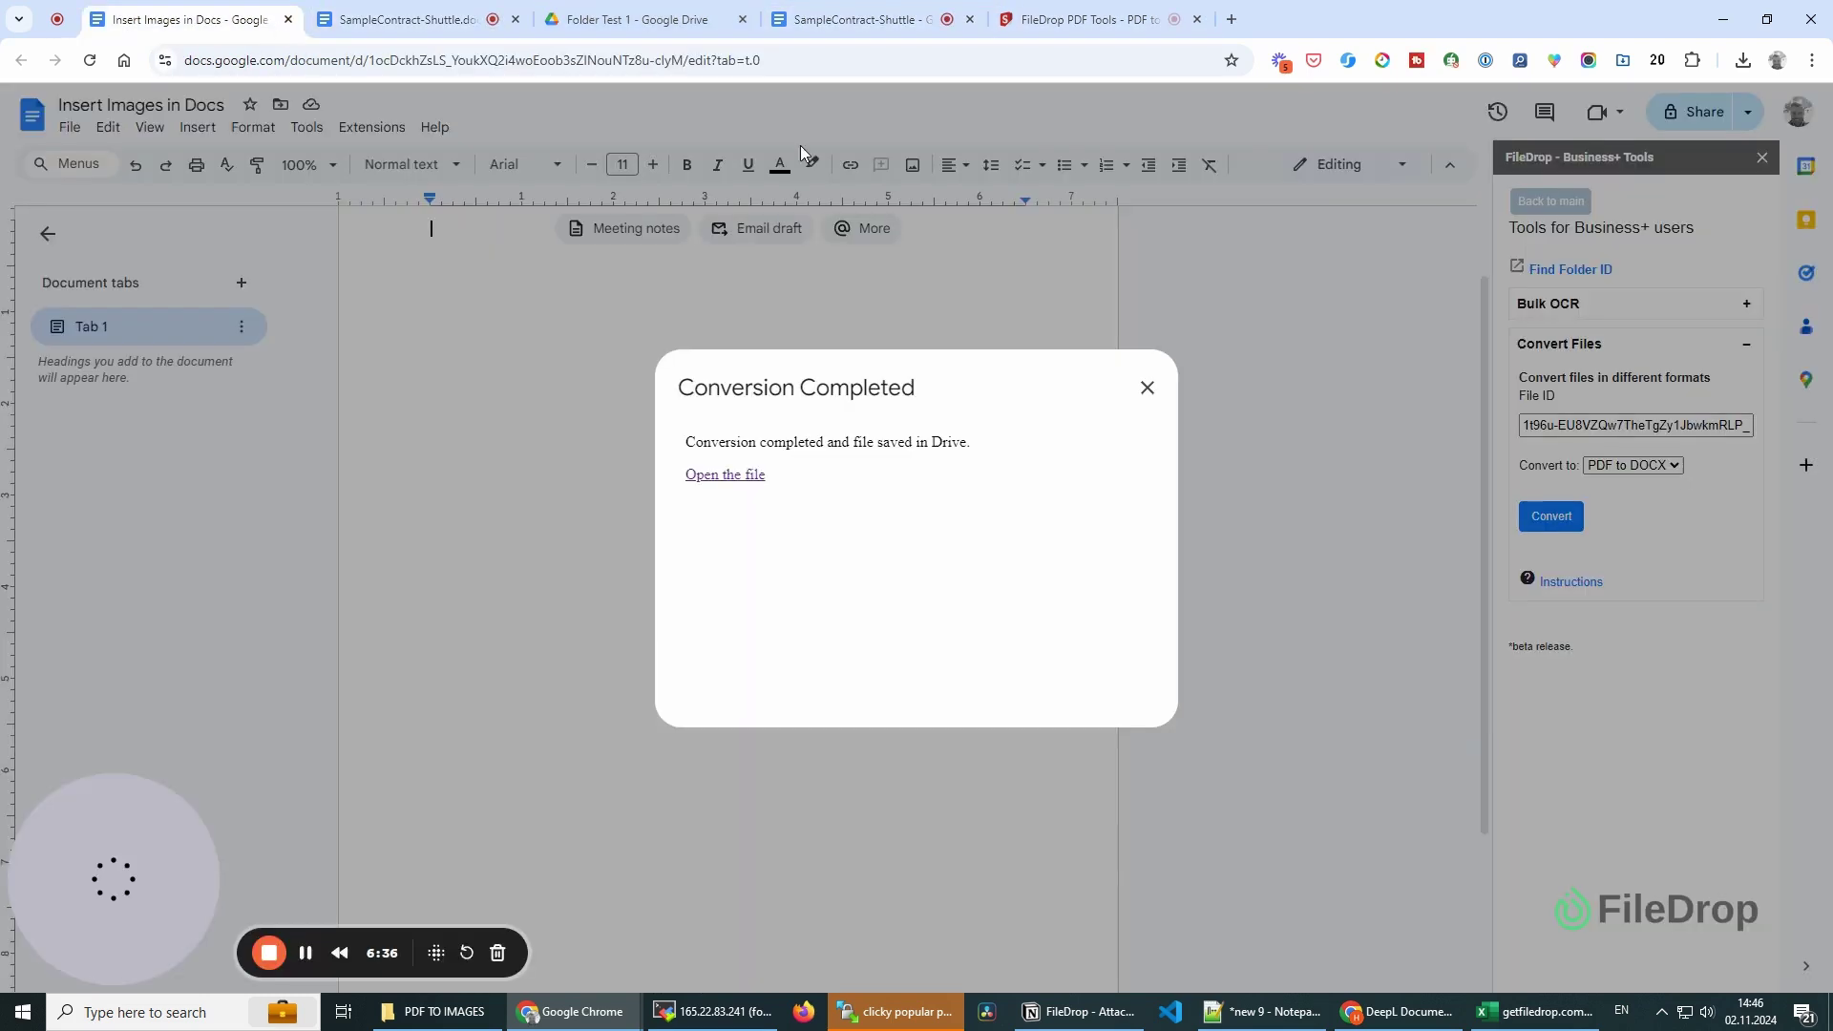